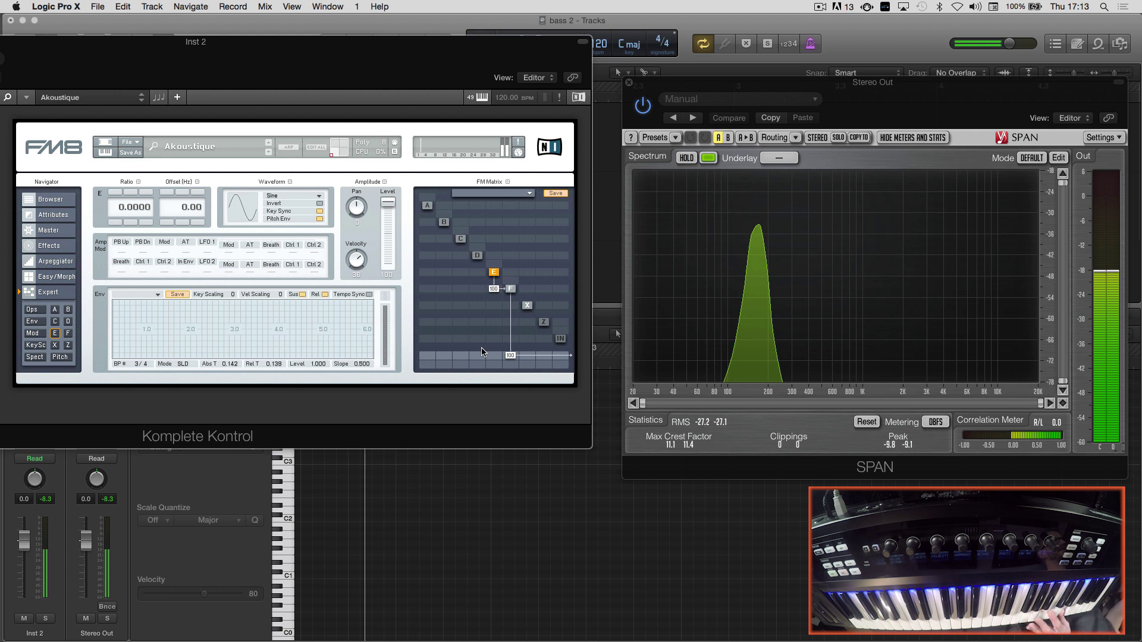
Step: Try sending operator E directly to the output in the FM matrix at 100, and remove that routing again
drag(497, 359, 500, 306)
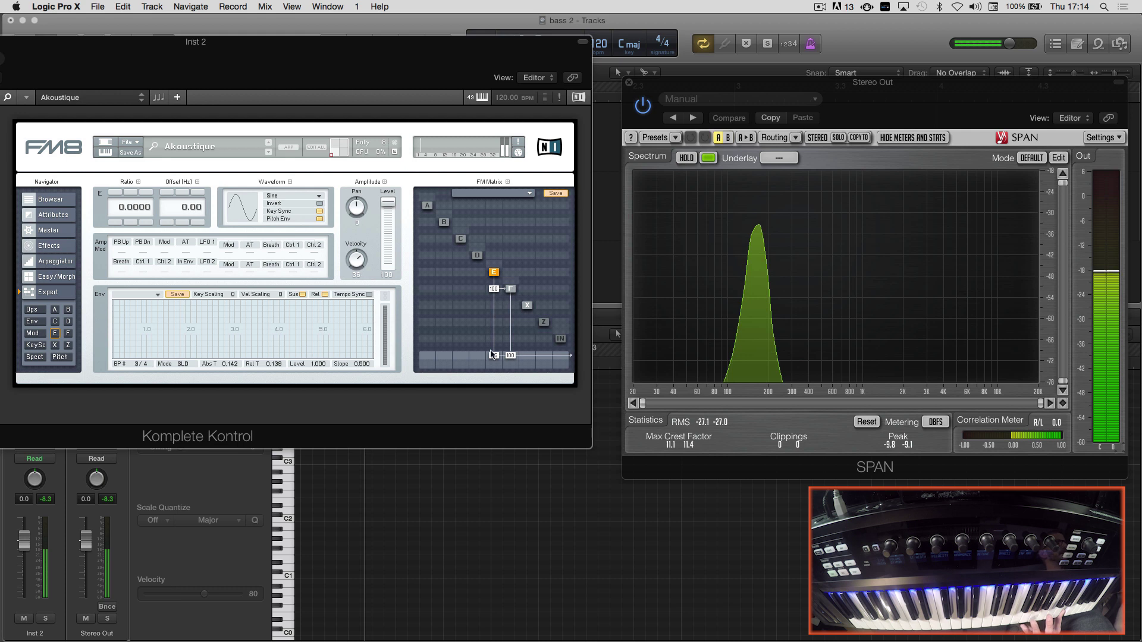
drag(493, 357, 490, 412)
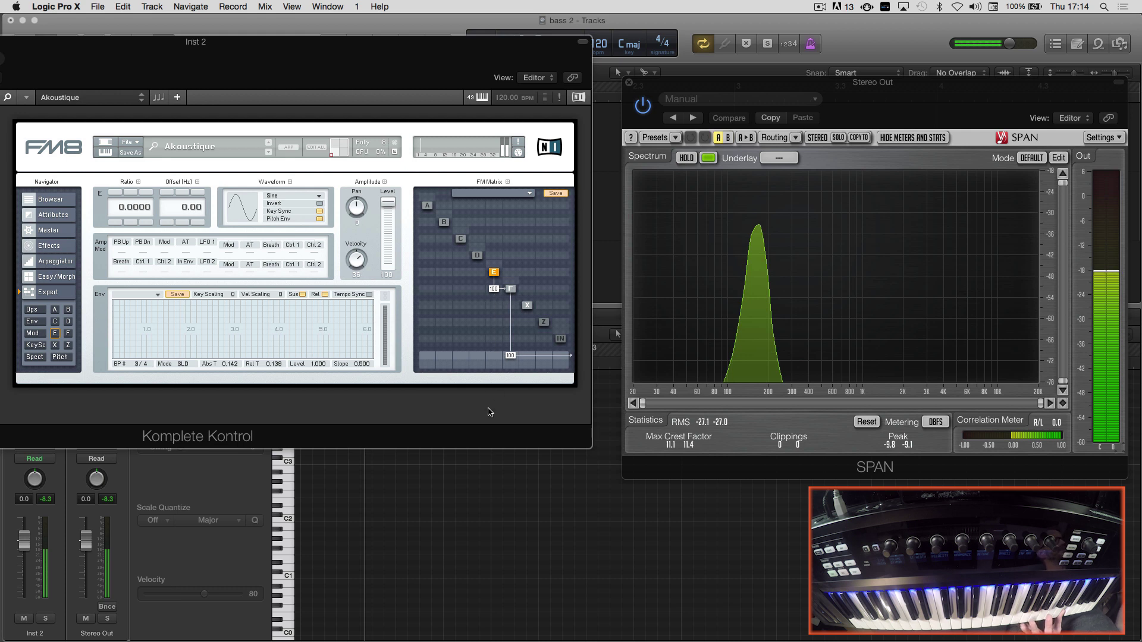
Step: Compare the settings of operators E and F, and set operator F's ratio to 1.0000
click(512, 291)
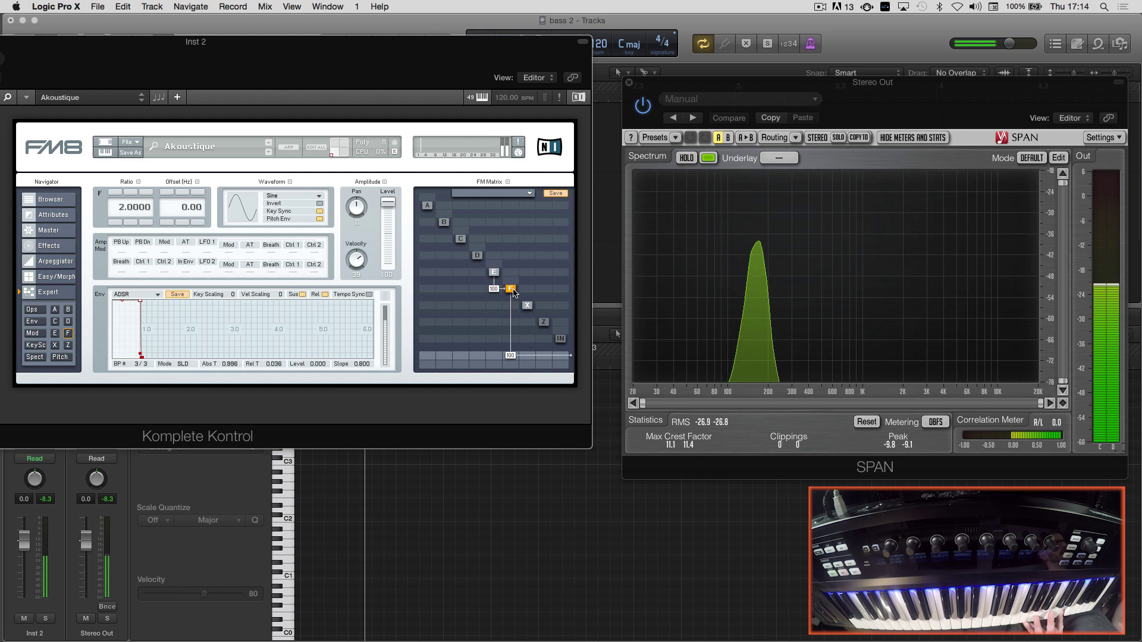
click(494, 273)
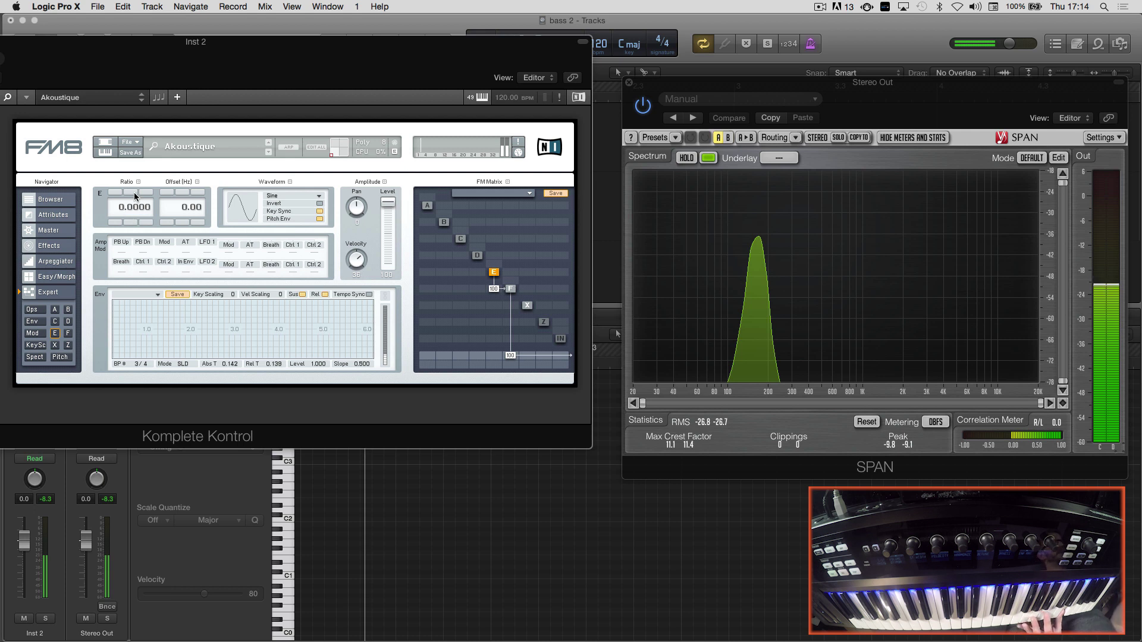
click(510, 289)
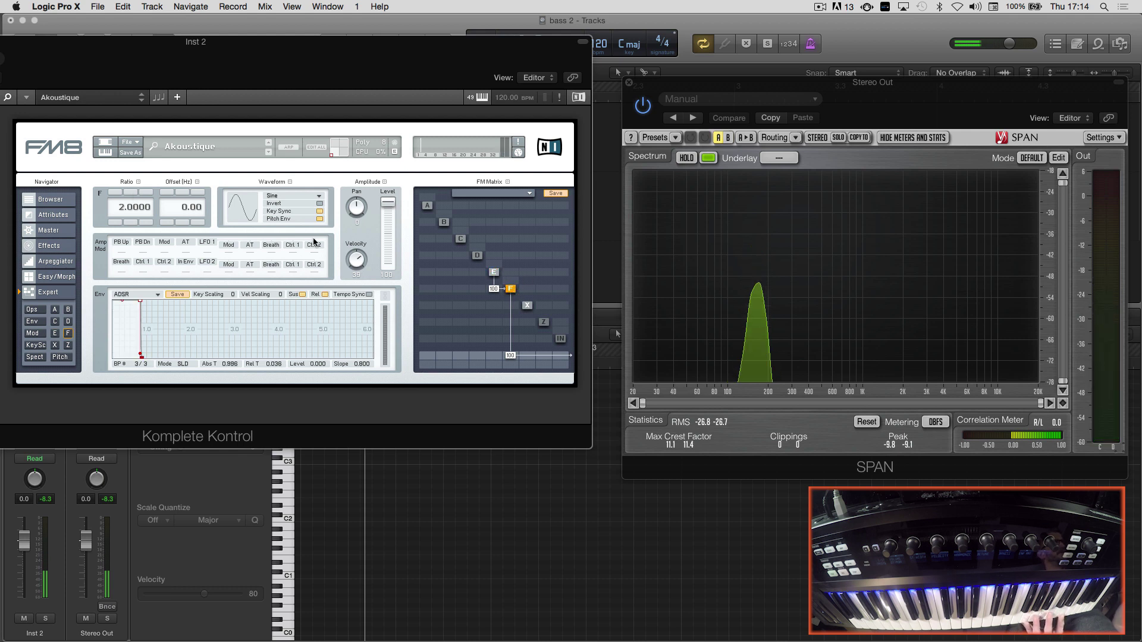
click(115, 223)
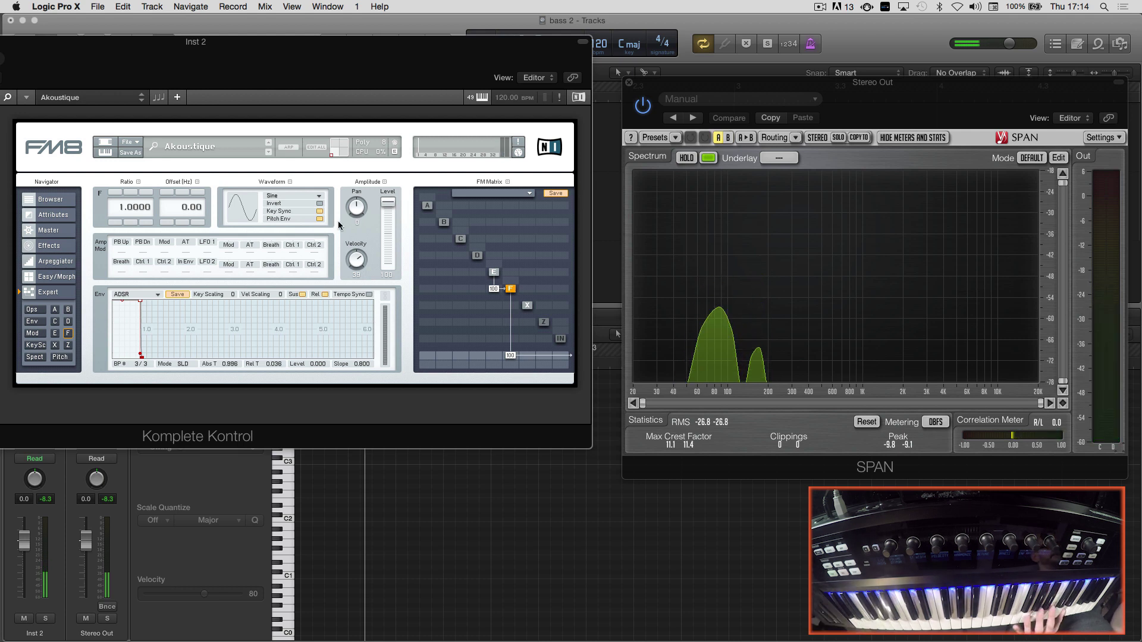
Step: Raise operator E's ratio in small increments up to 1.2840 to sweep the frequency modulation of operator F
click(494, 272)
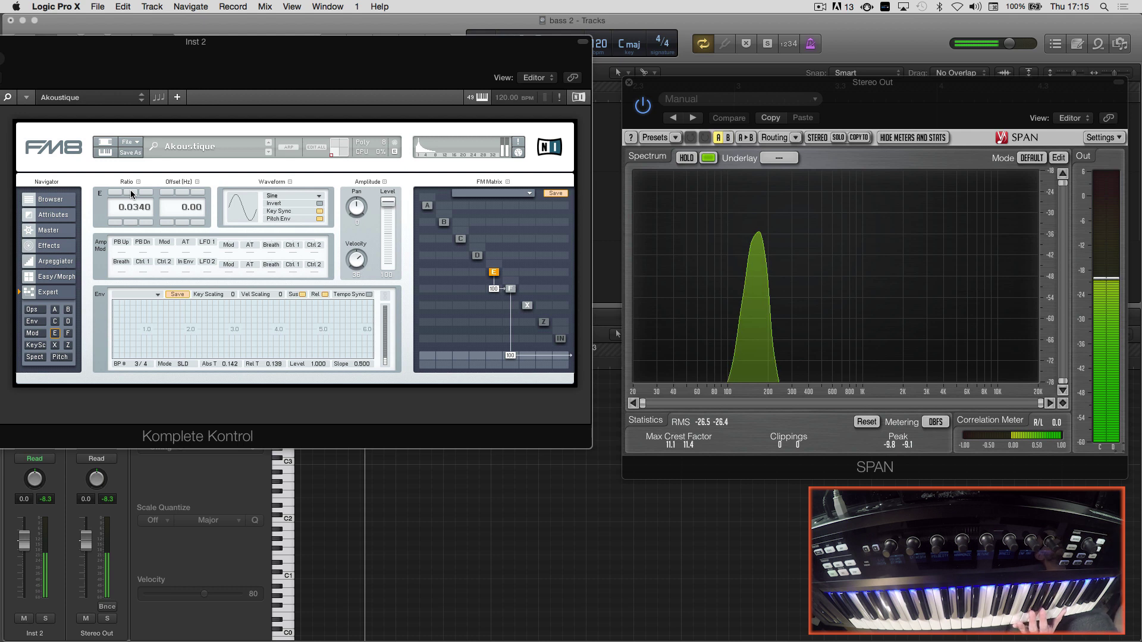
click(130, 192)
click(130, 192)
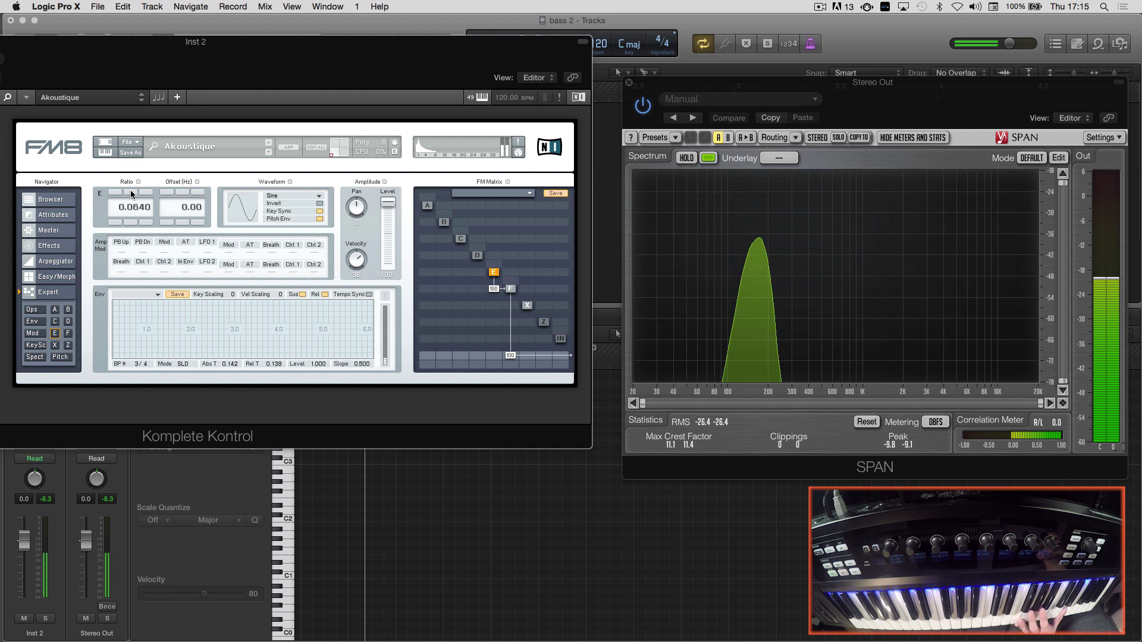
click(130, 190)
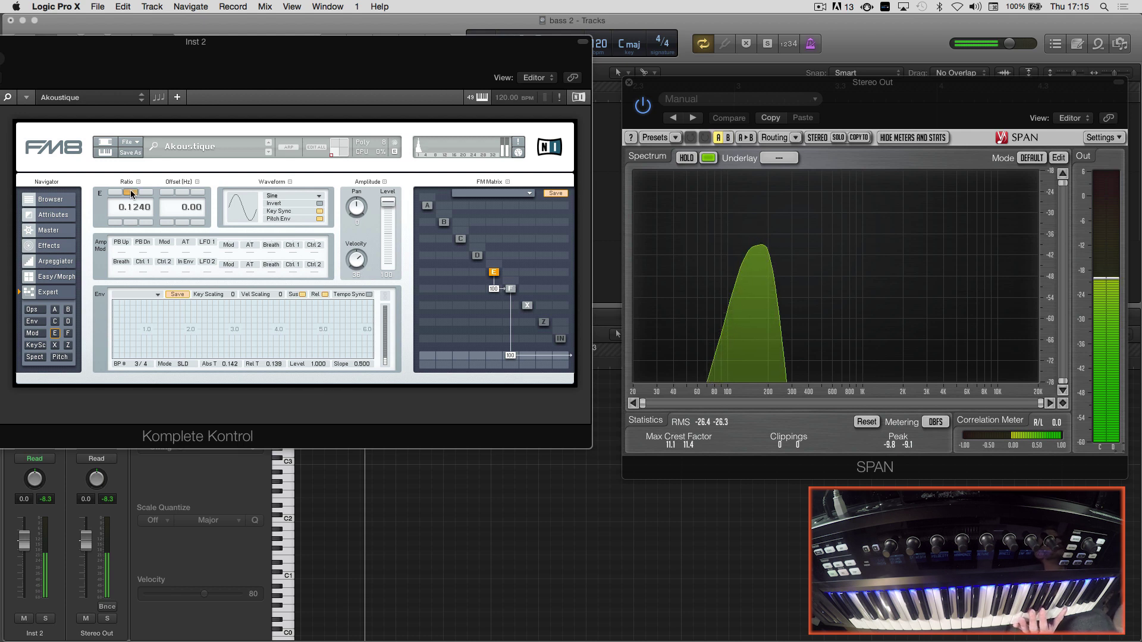
click(131, 190)
click(130, 190)
click(130, 190)
click(131, 190)
click(130, 191)
click(130, 191)
click(130, 190)
click(130, 190)
click(130, 191)
click(130, 190)
click(130, 190)
click(130, 190)
click(130, 190)
click(131, 191)
click(130, 190)
click(131, 190)
click(130, 190)
click(131, 191)
click(131, 190)
click(130, 190)
click(130, 190)
click(131, 190)
click(130, 190)
click(130, 191)
click(130, 190)
click(131, 190)
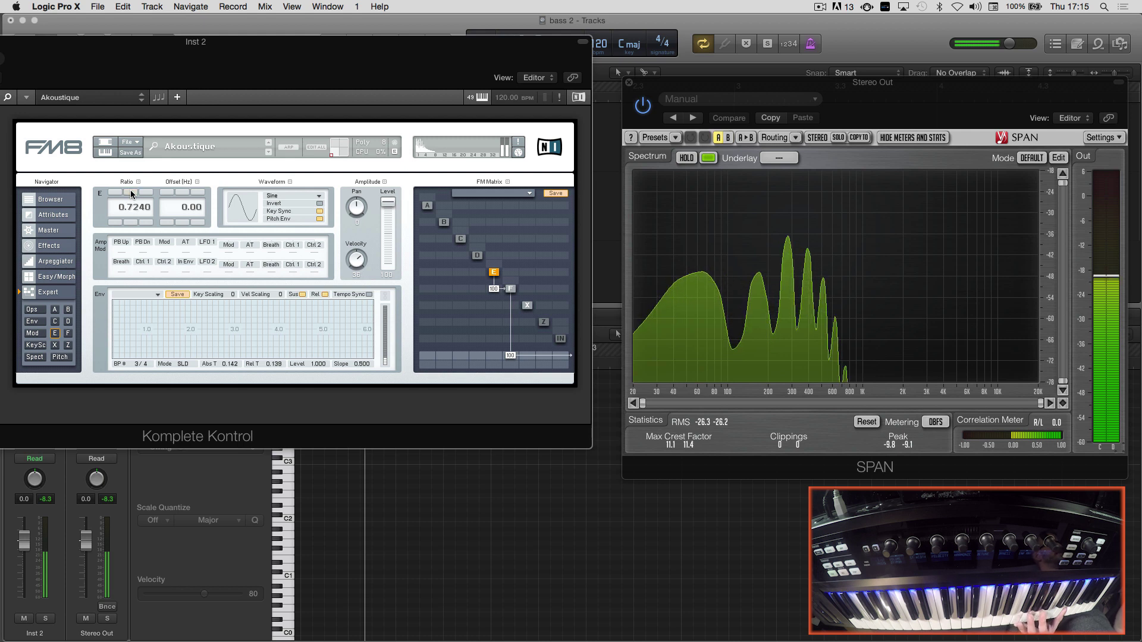
click(131, 190)
click(130, 190)
click(130, 191)
click(130, 190)
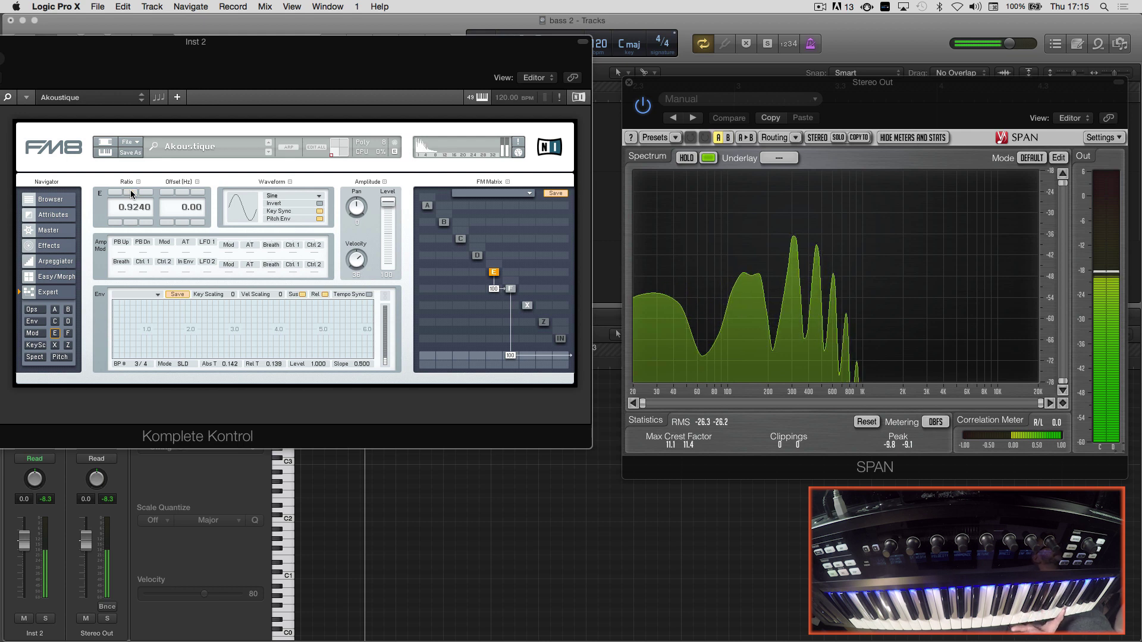
click(130, 190)
click(131, 190)
click(130, 190)
click(131, 191)
click(130, 190)
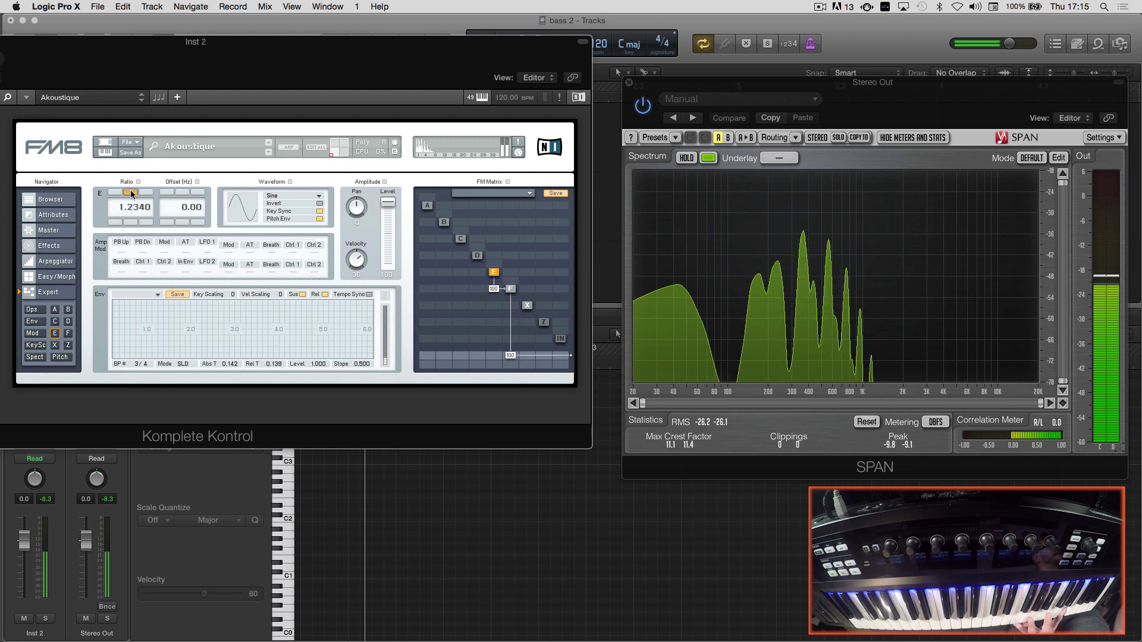
click(130, 190)
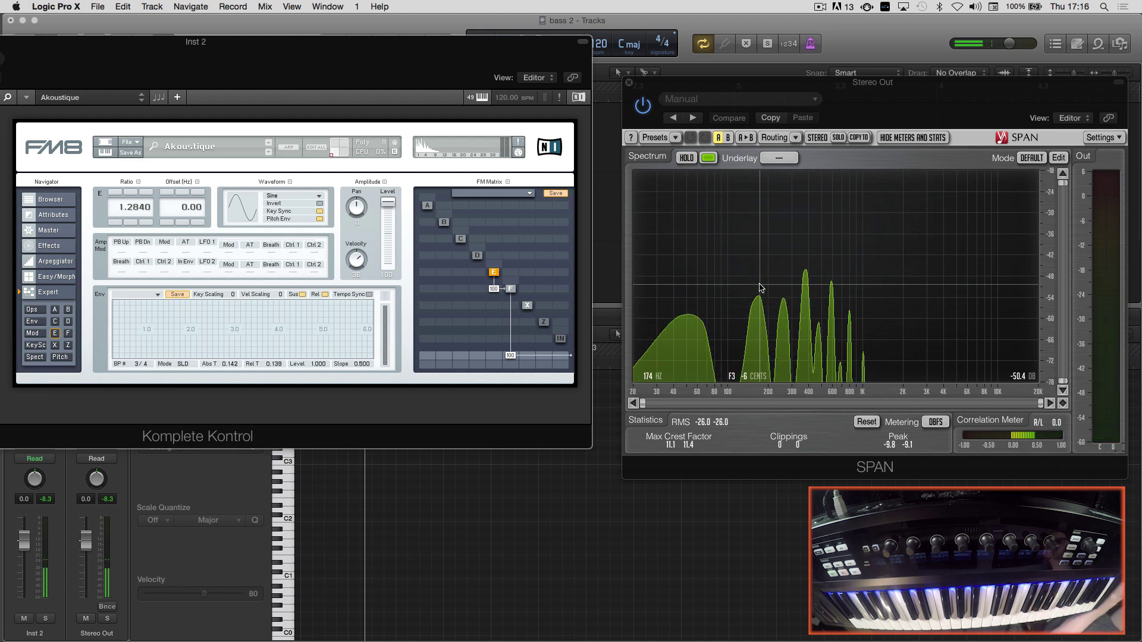
Step: Close the Inst 2 synth window and the SPAN analyzer window
drag(293, 58, 510, 59)
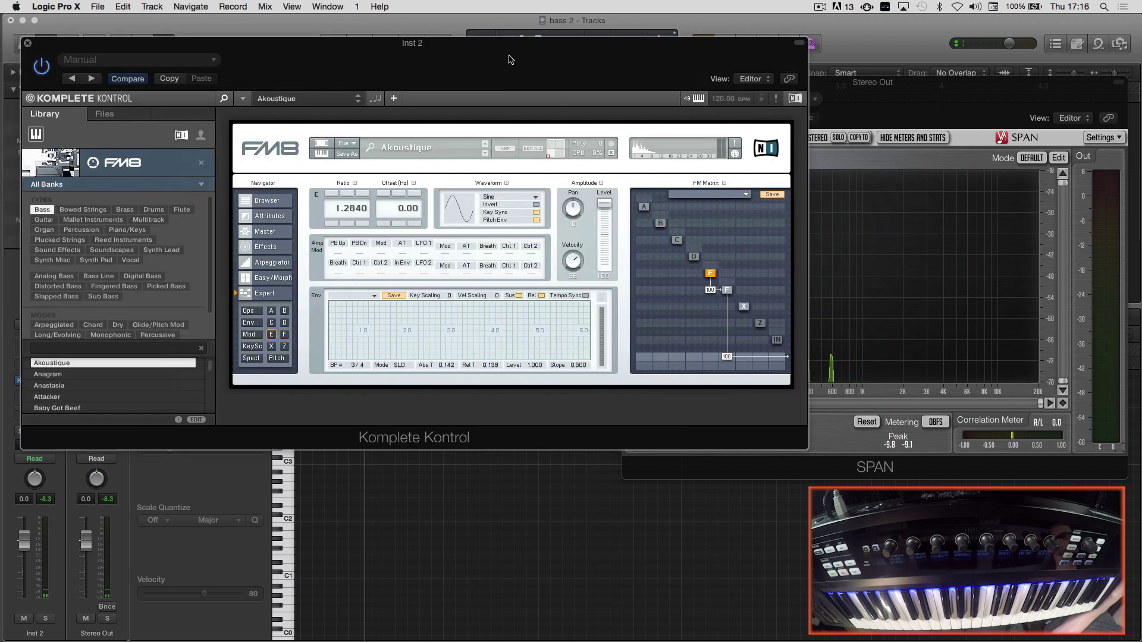
click(28, 44)
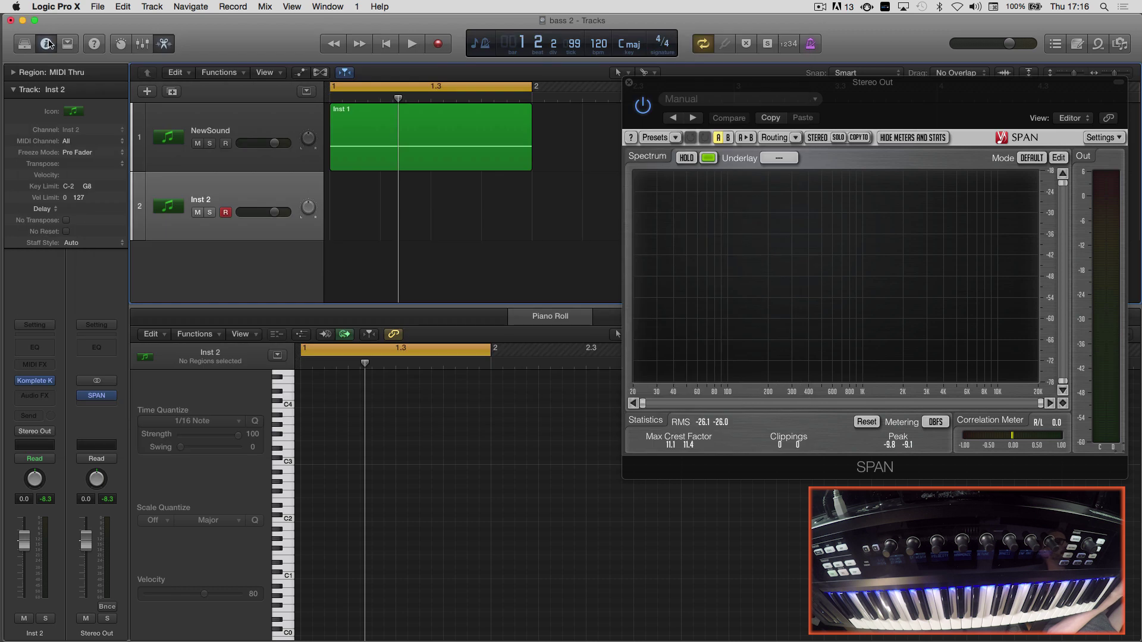
click(629, 85)
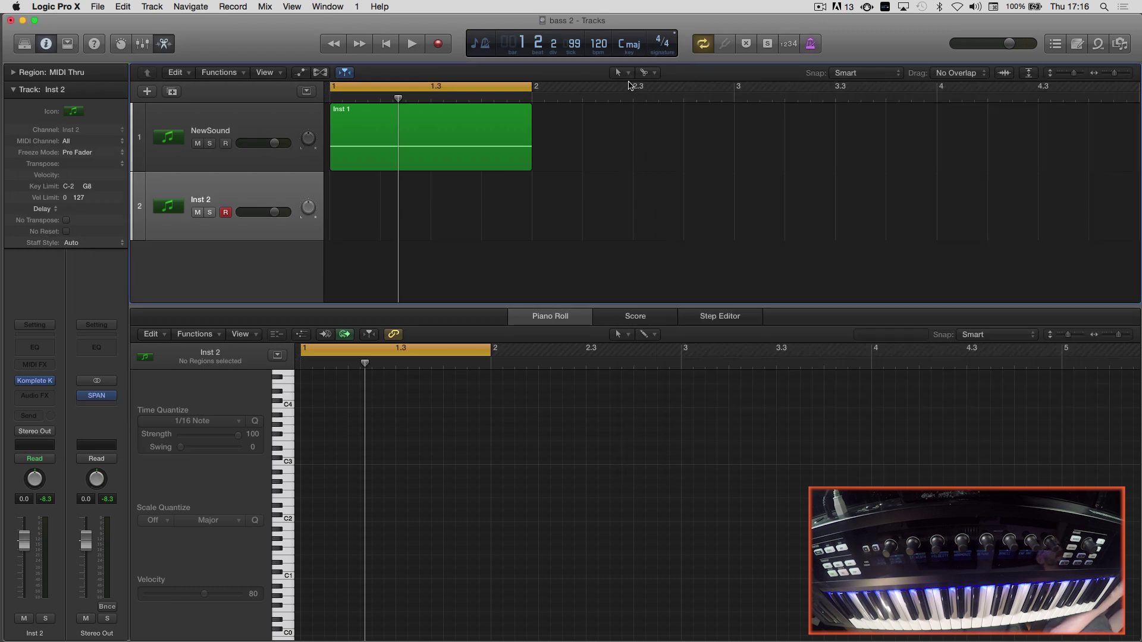
Step: Select the NewSound track, open its FM8 instrument and move the window clear of the channel strip
click(278, 134)
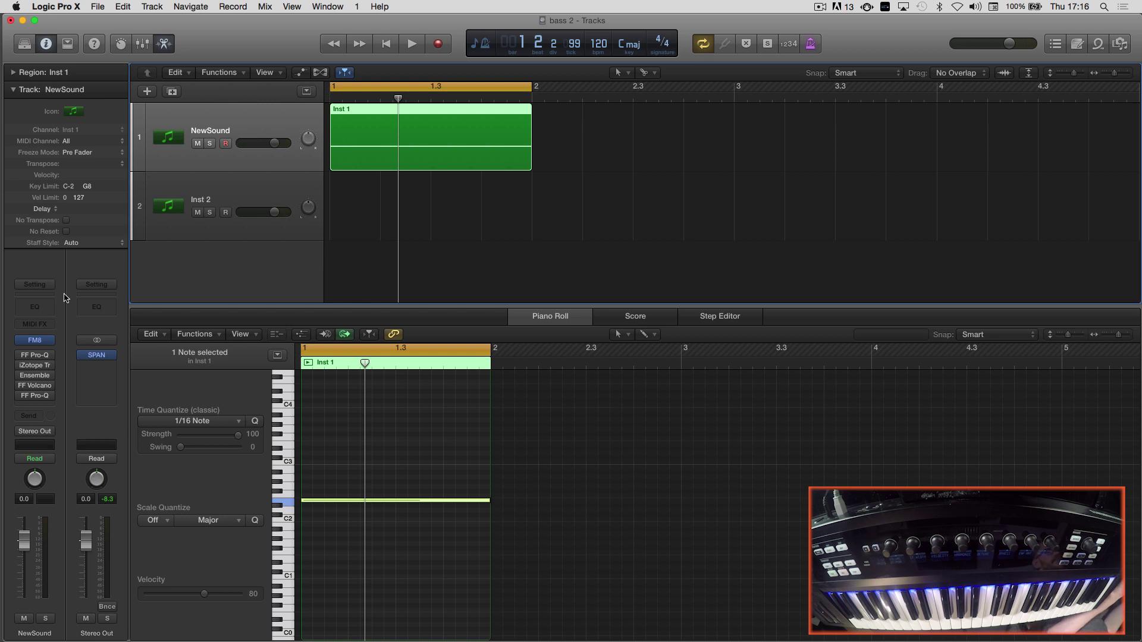
click(34, 343)
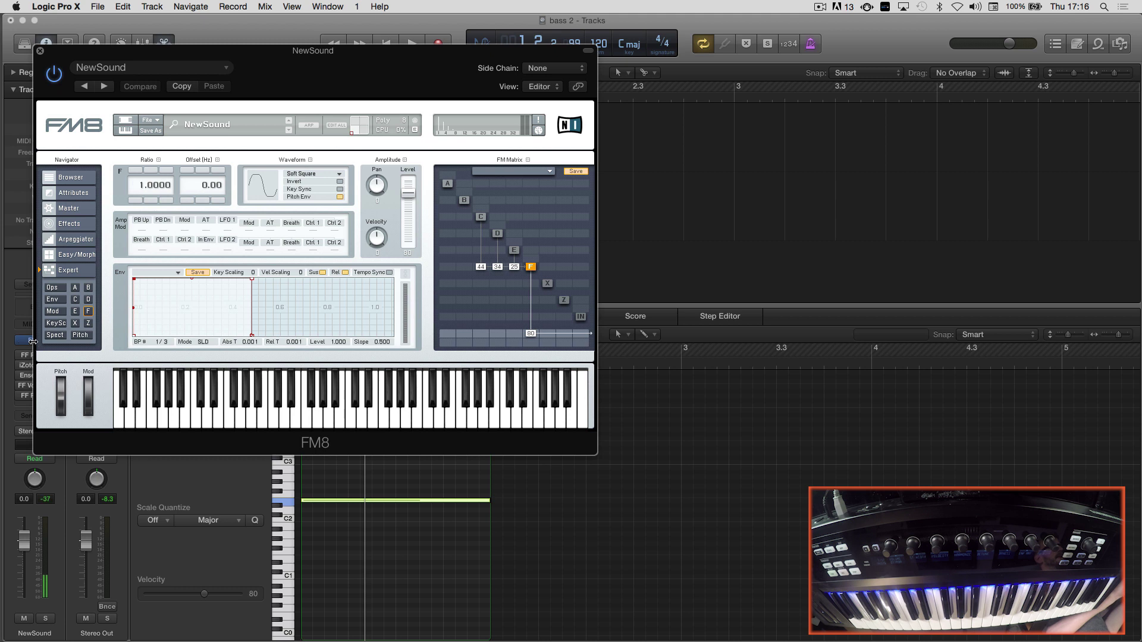
drag(359, 54, 618, 59)
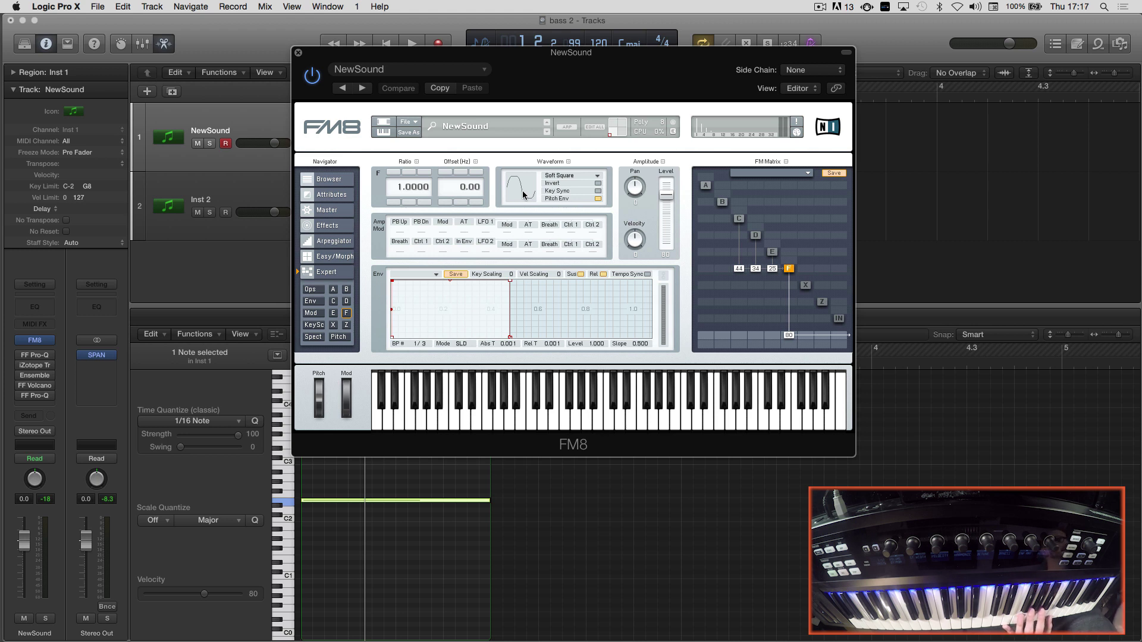
Step: Look through the waveforms available for operator F, keeping Soft Square
click(597, 176)
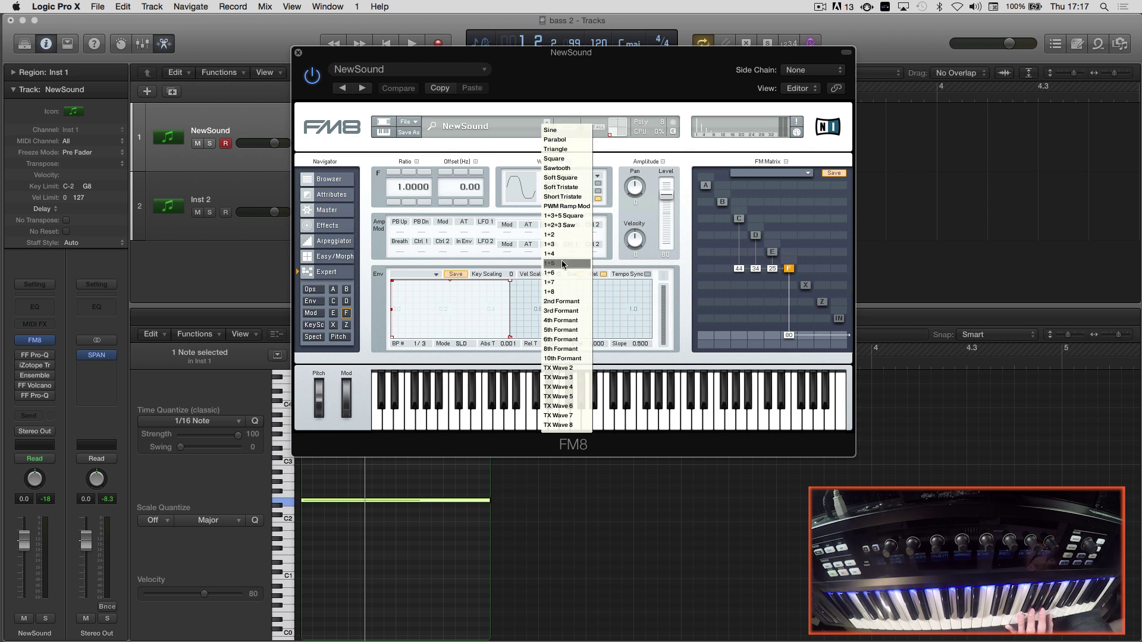
click(615, 138)
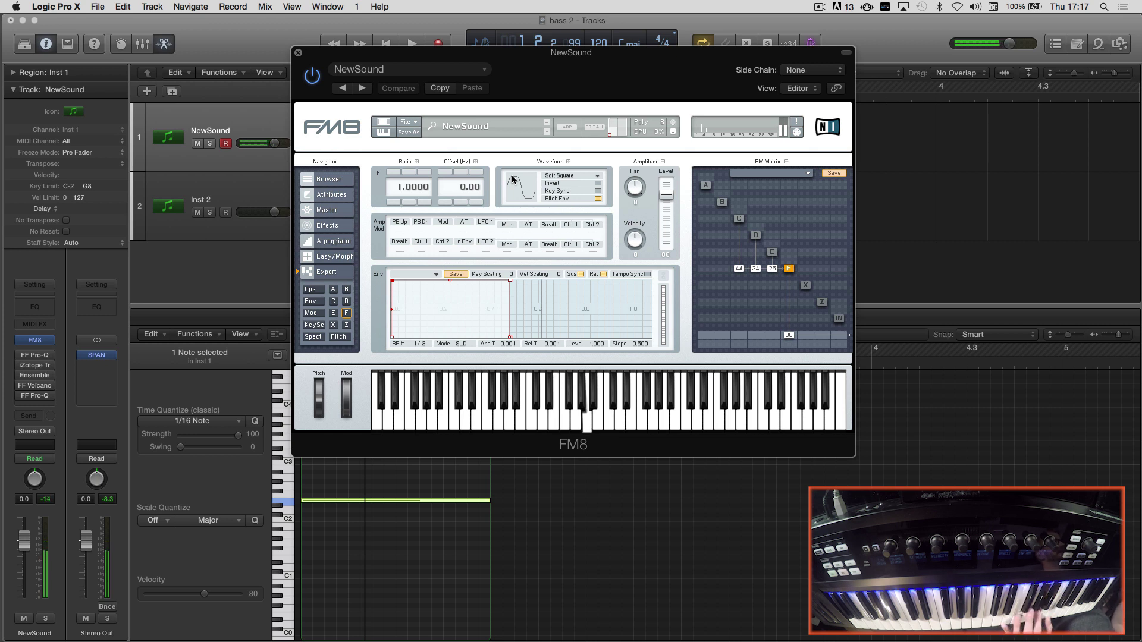
Step: Set operator E's ratio to 1.0250
click(774, 255)
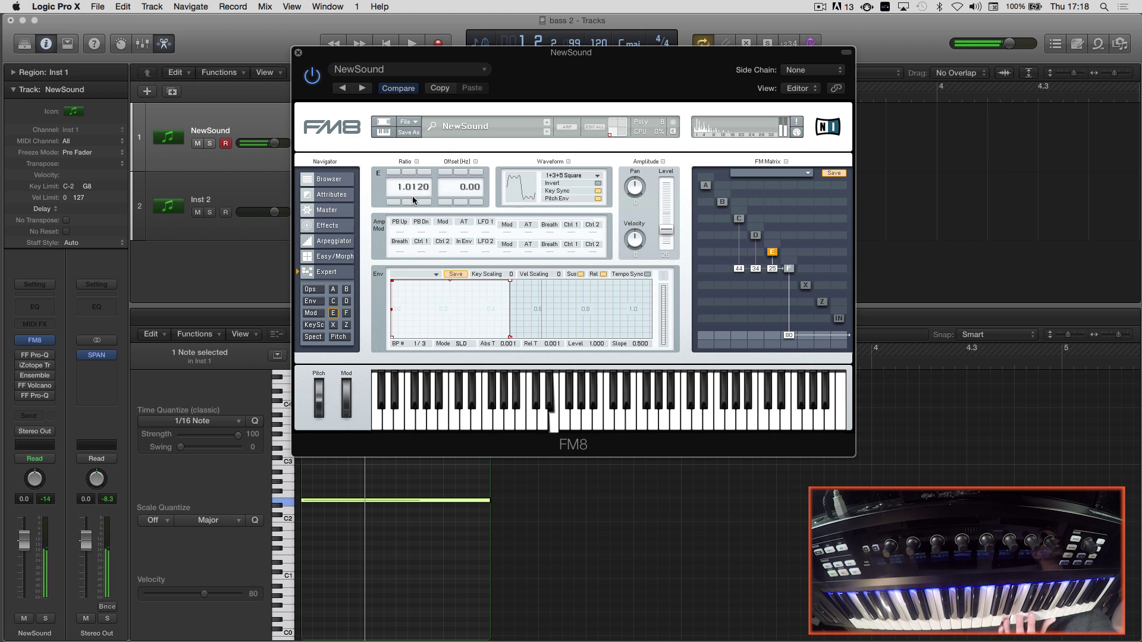
drag(414, 187, 417, 185)
scroll(414, 188, up, 2)
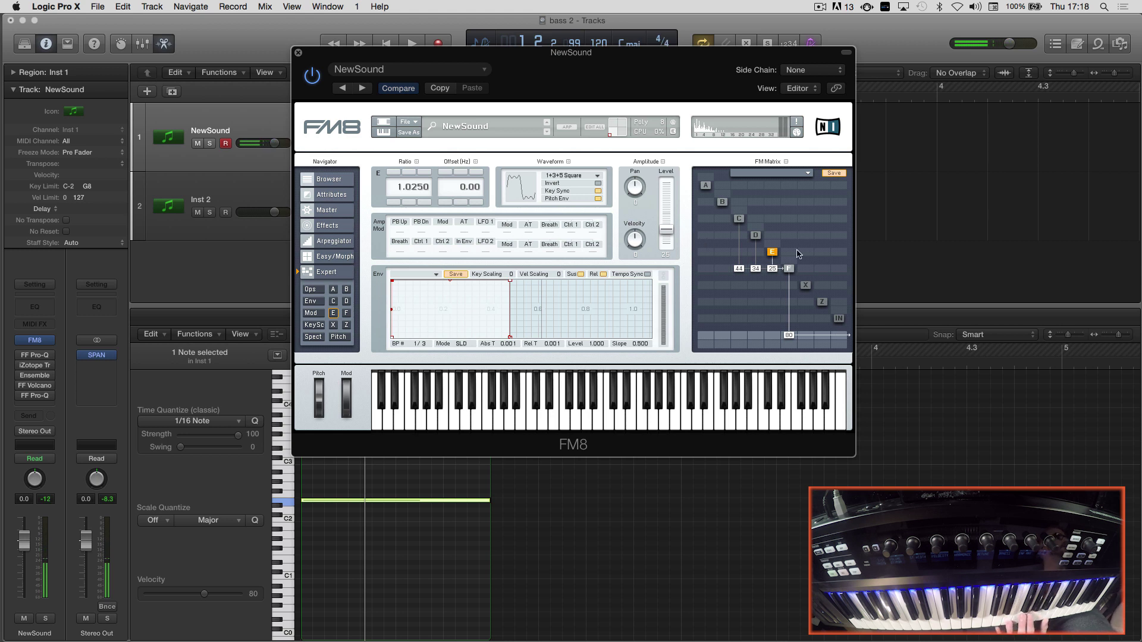
Step: Examine the ratio, waveform and envelope settings of operators F, D and C in turn
click(788, 269)
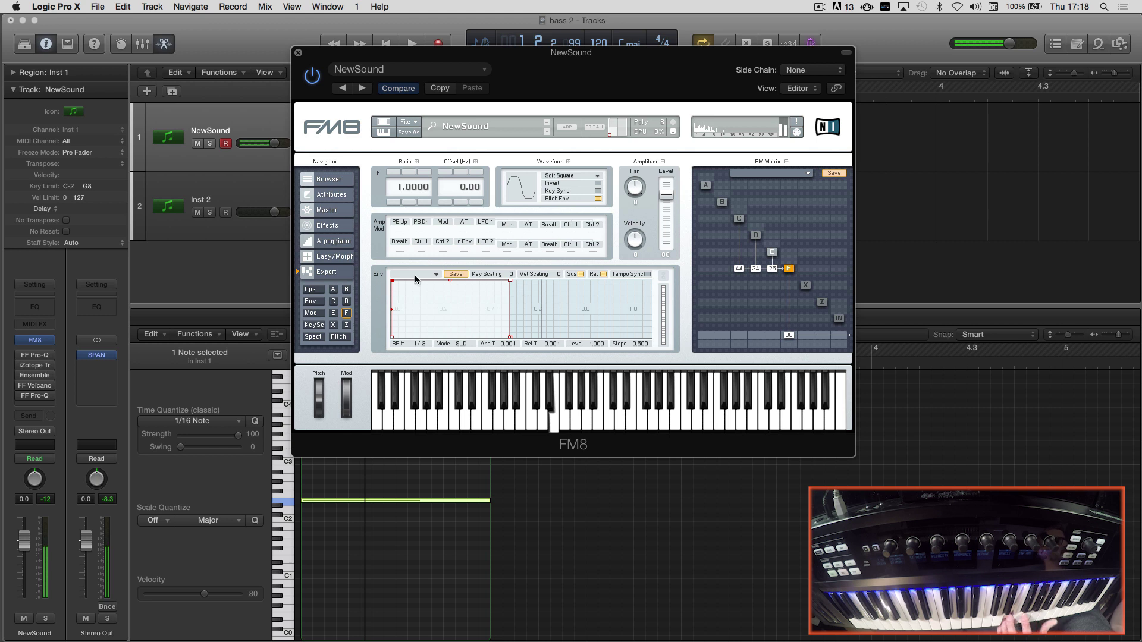
click(756, 236)
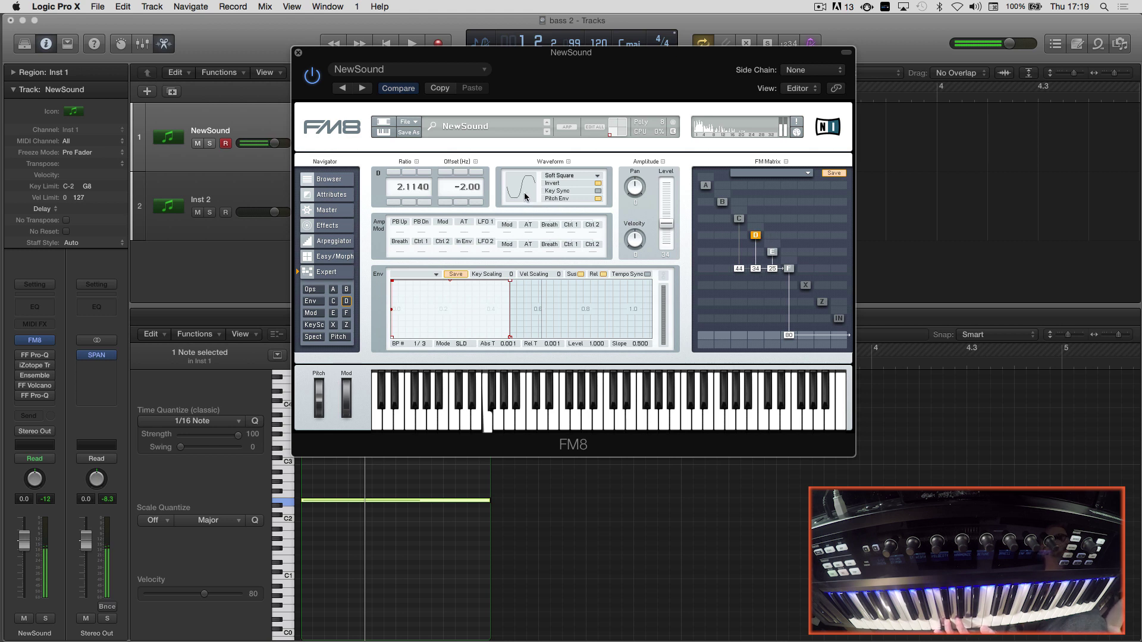
click(739, 219)
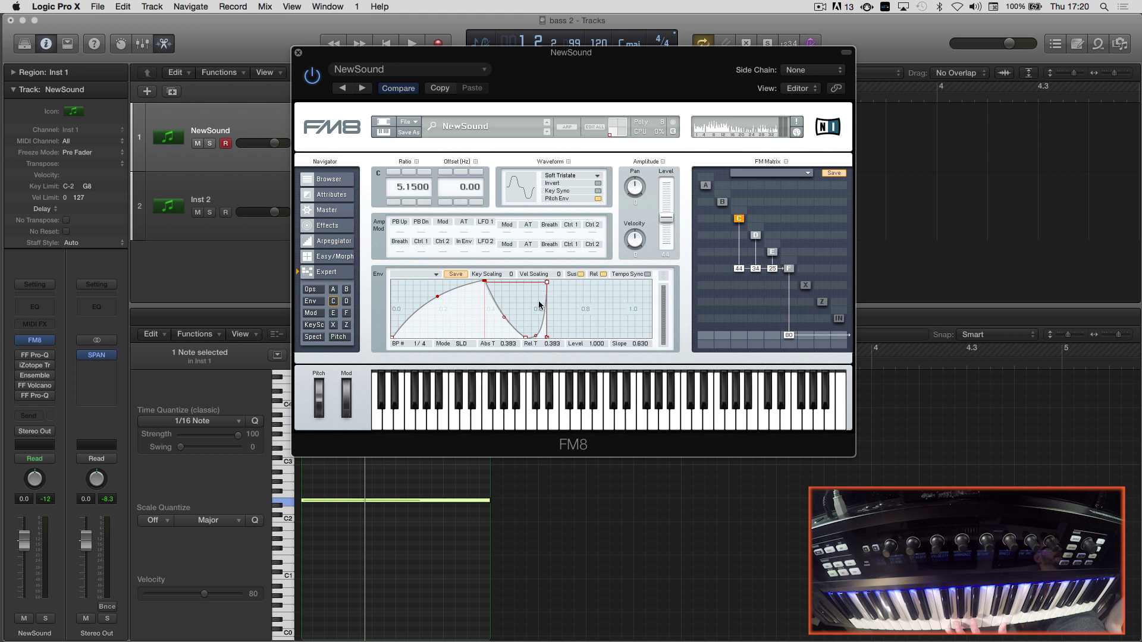
Step: Try adding a breakpoint to the falling curve of operator C's envelope, and delete it again
double_click(517, 301)
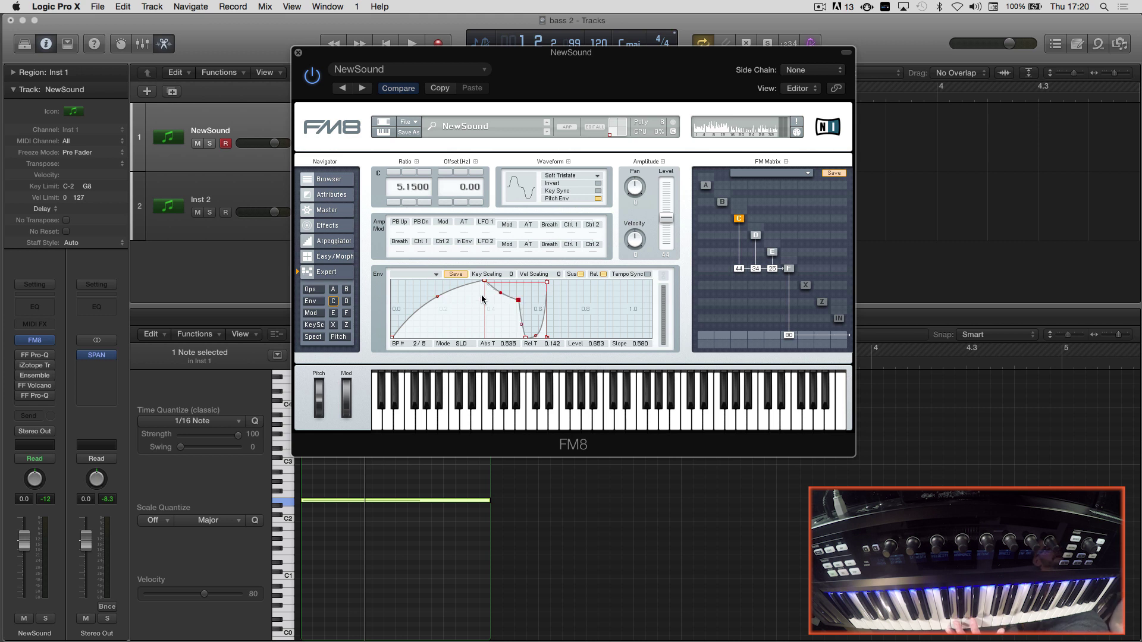
double_click(518, 300)
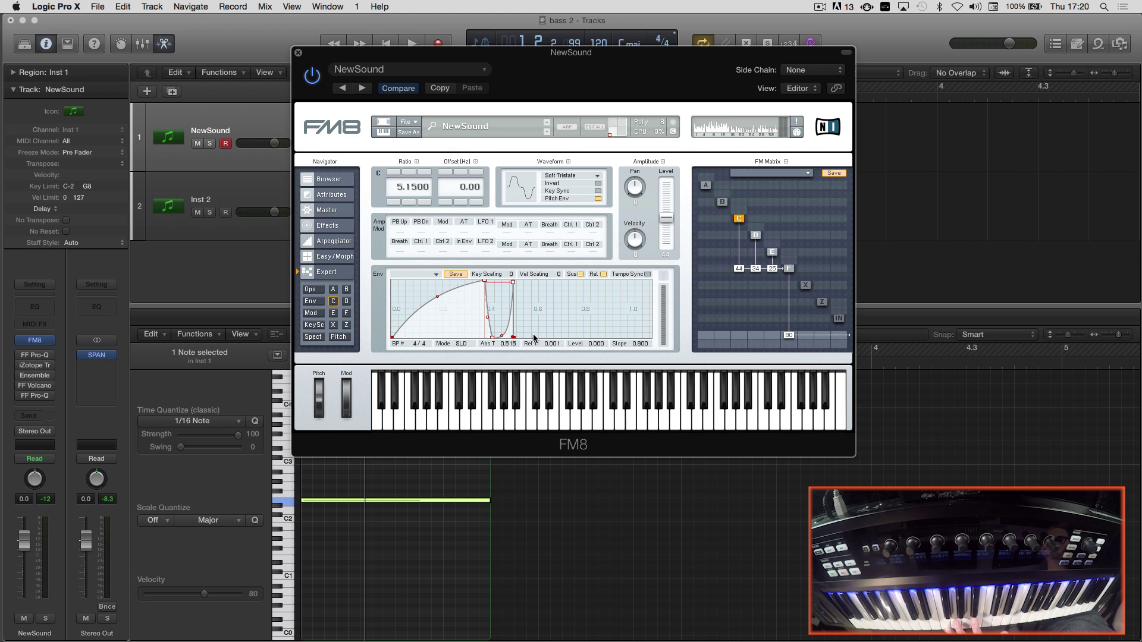
Step: Reshape operator C's envelope to fall to level 0.000 at 0.595 followed by a narrow spike, and enable tempo sync
drag(514, 337, 529, 337)
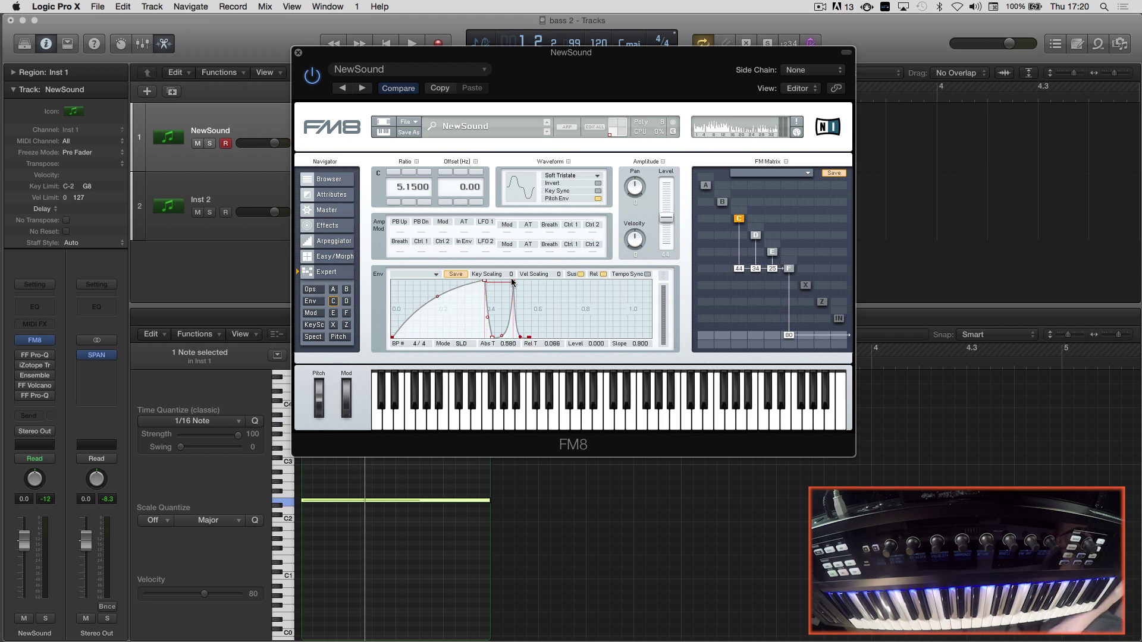
mouse_move(518, 283)
mouse_down()
mouse_move(544, 283)
mouse_move(521, 299)
mouse_up()
drag(493, 339, 537, 338)
drag(594, 282, 554, 282)
drag(537, 339, 532, 338)
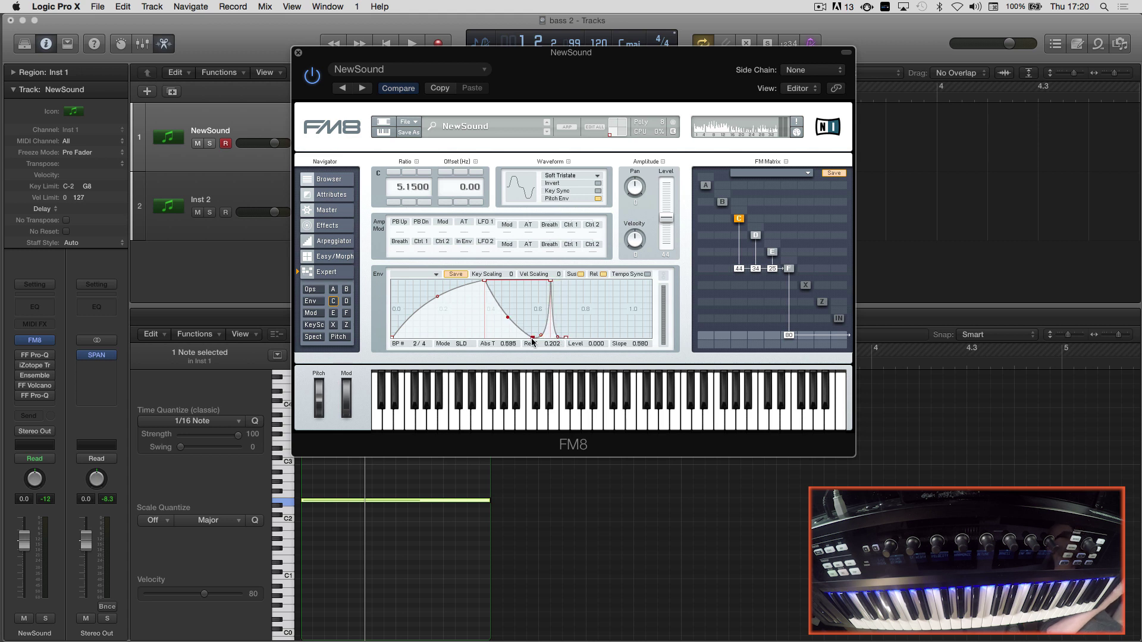
click(648, 274)
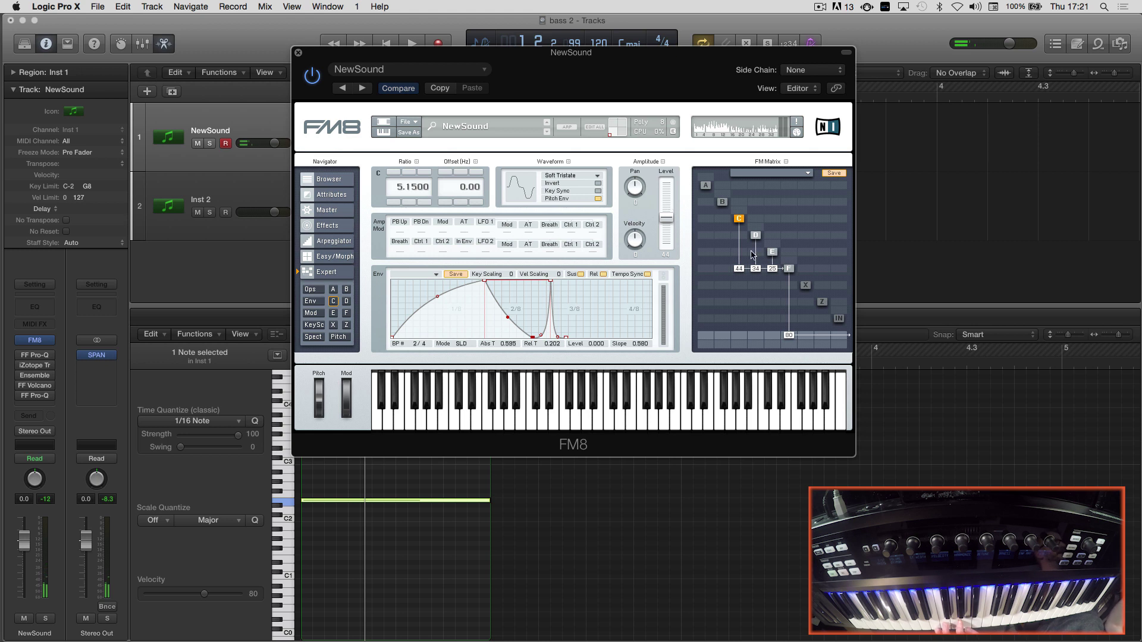
Step: Adjust the amount by which operator C modulates operator F to 40
drag(736, 269, 741, 286)
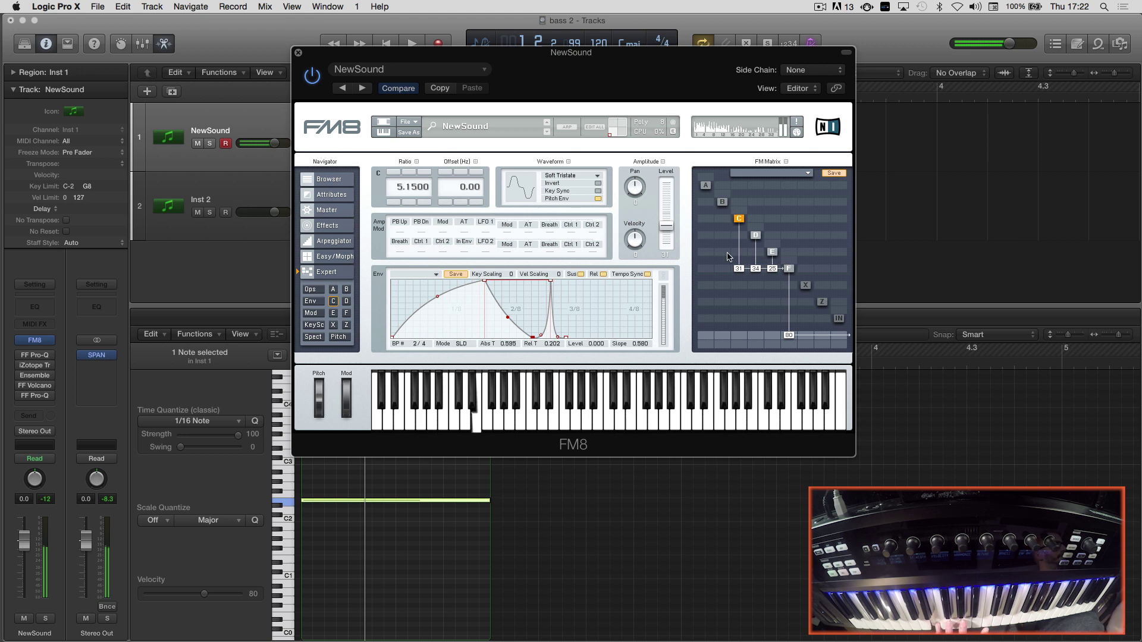
drag(741, 272, 760, 255)
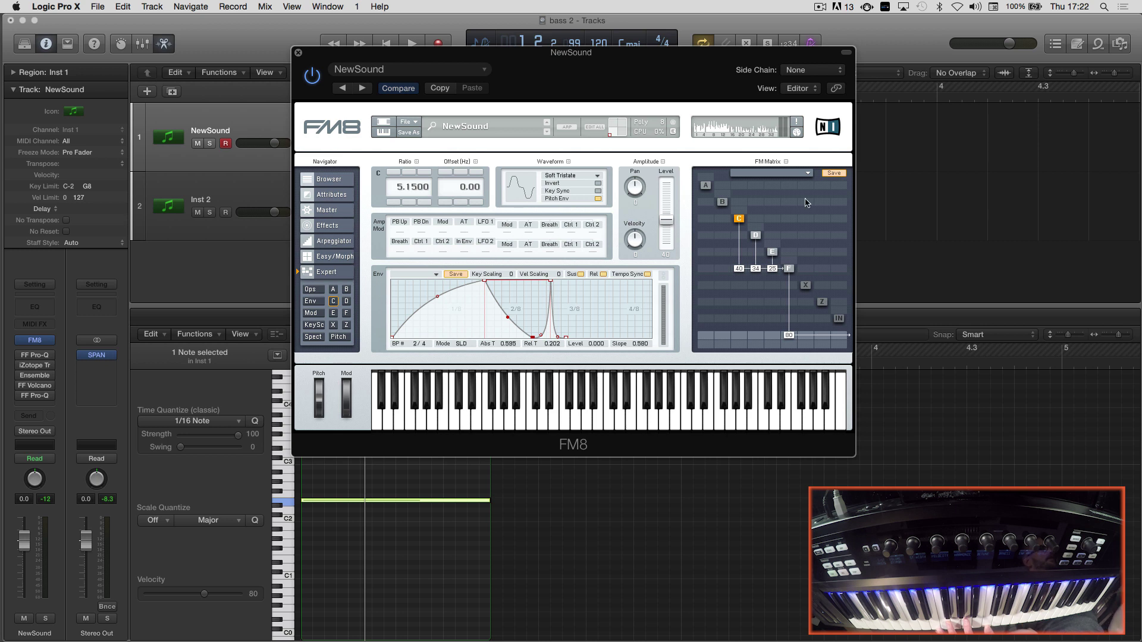
Step: Raise the unison detune in the master settings and set the unison voices to 4
click(327, 211)
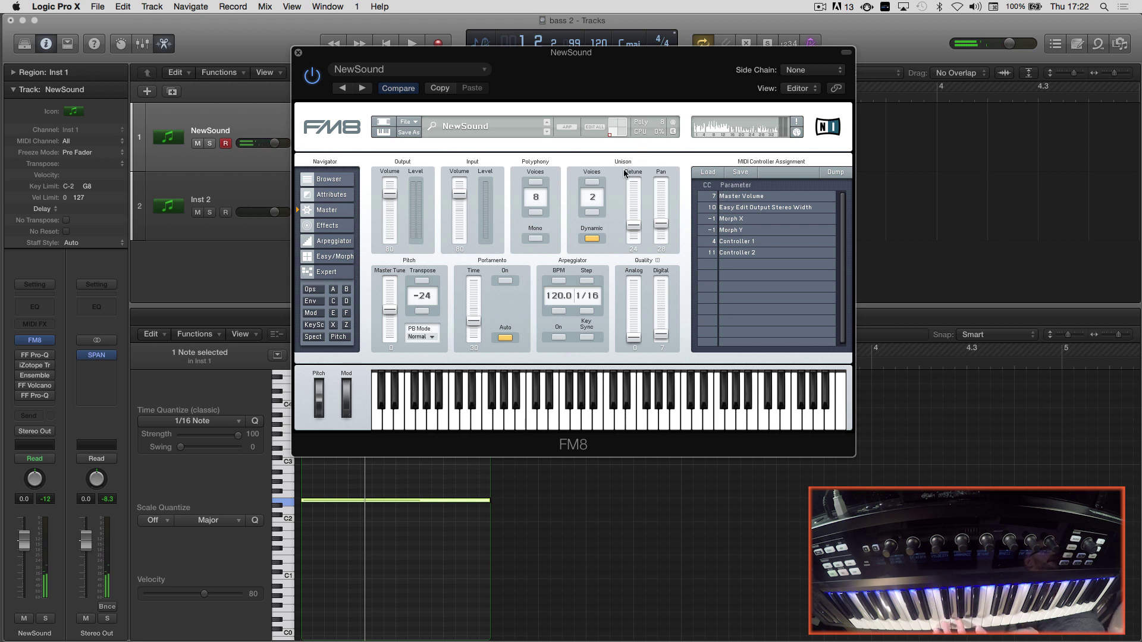
drag(634, 228, 633, 201)
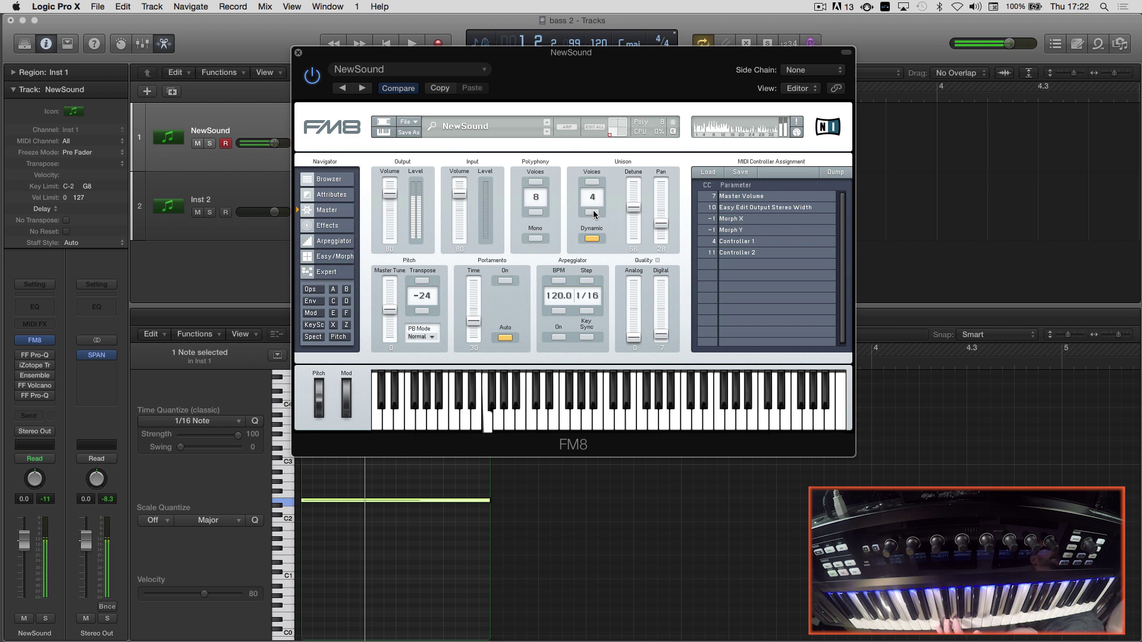
Step: Set the unison voices to 2 and lower the unison detune in the master settings
click(595, 185)
drag(633, 209, 654, 237)
Step: Try a higher digital quality setting, turn mono polyphony off, and bring the digital quality down to 14
drag(661, 335, 661, 315)
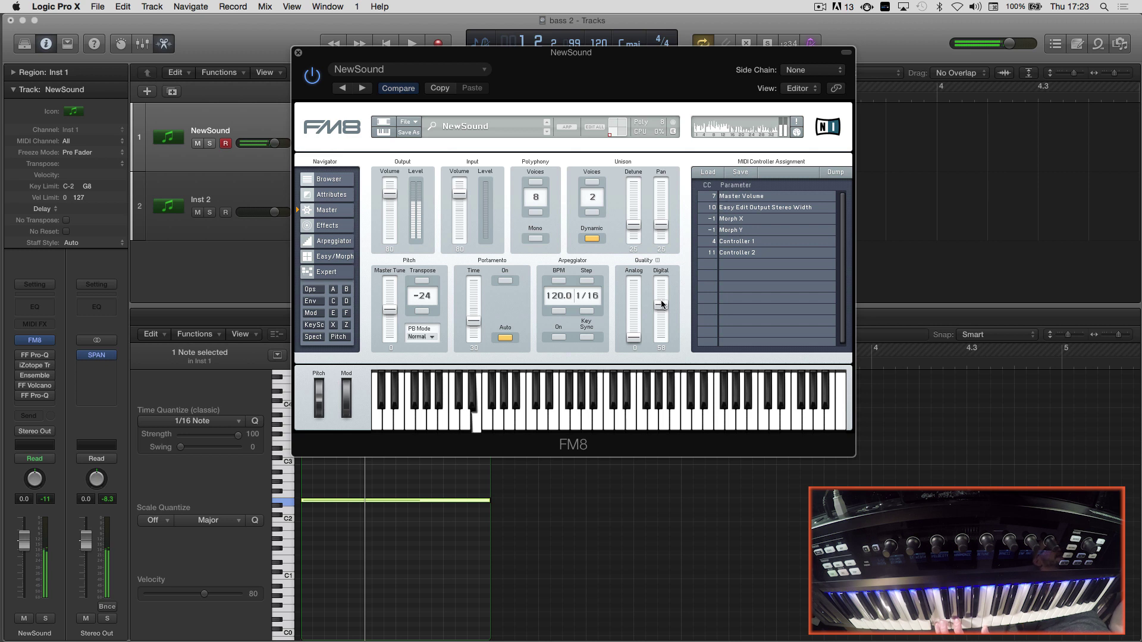
drag(661, 301, 658, 298)
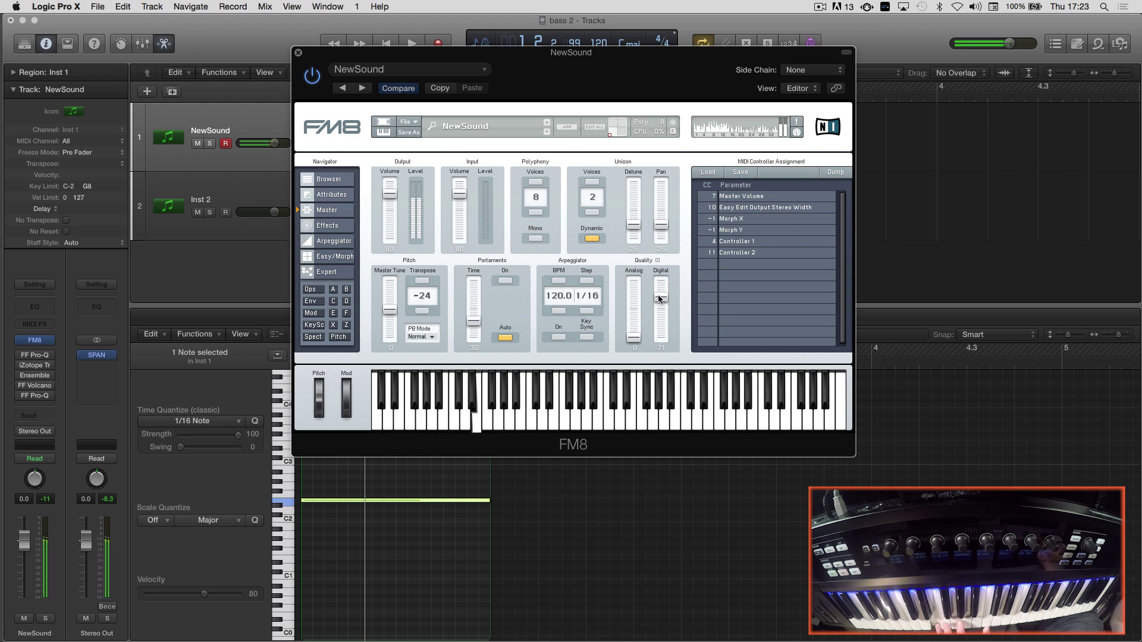
drag(658, 299, 658, 305)
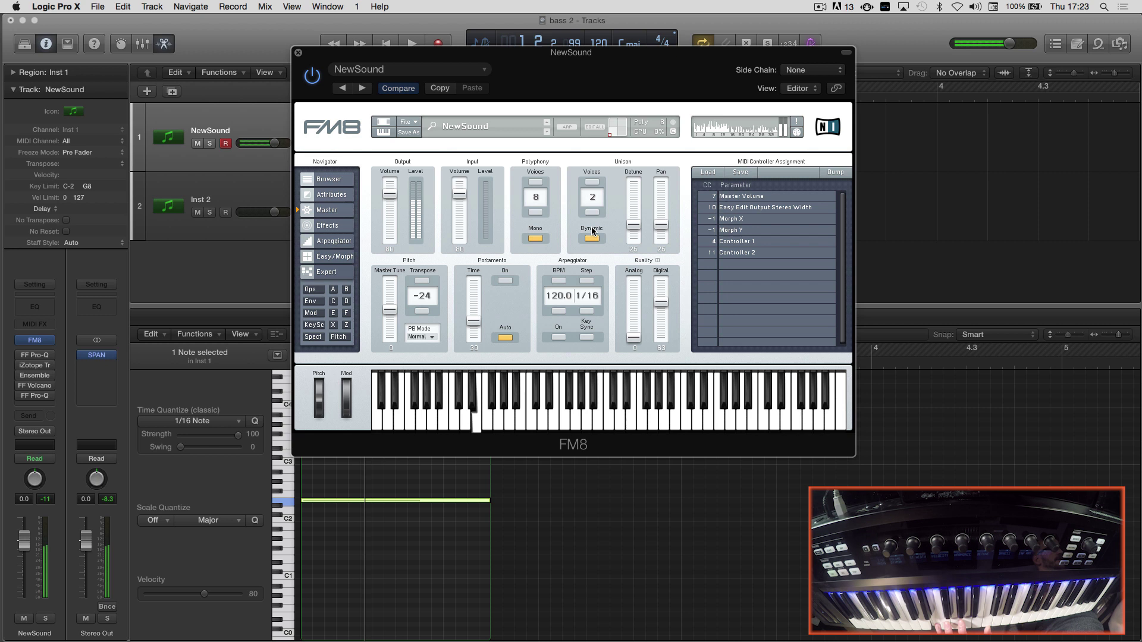
click(536, 243)
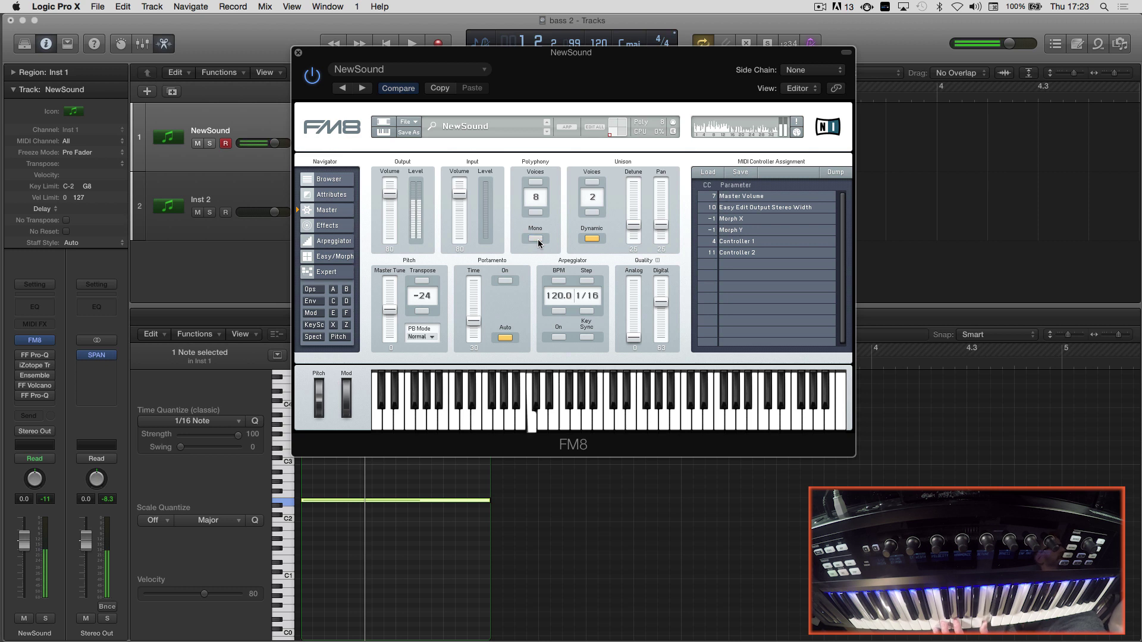
drag(662, 305, 663, 340)
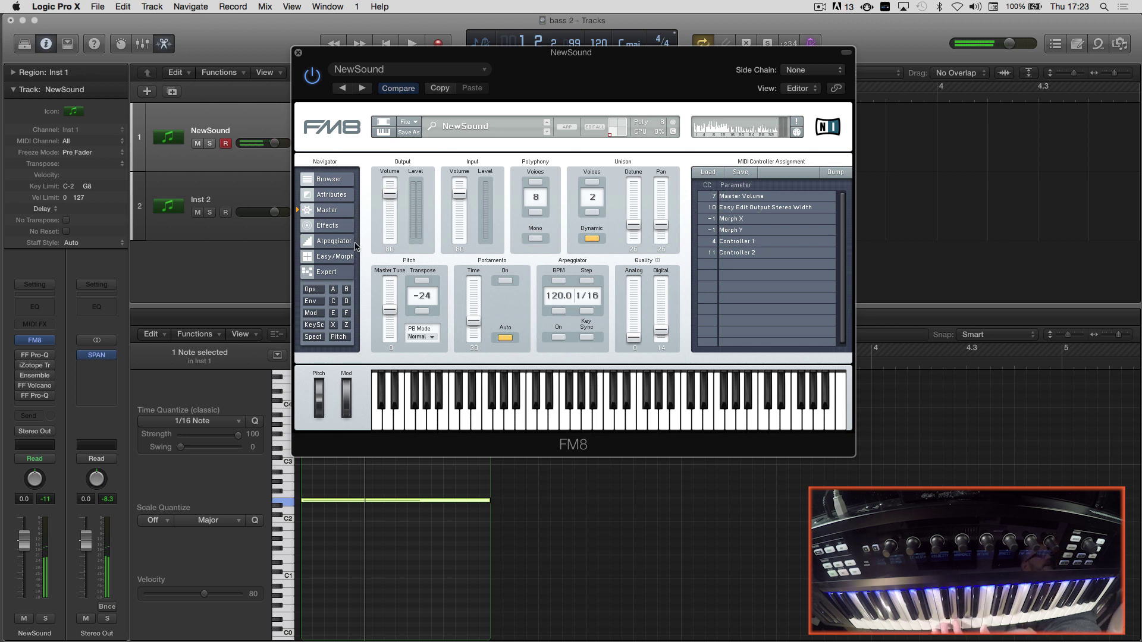
Step: Check the synth's Effects page, close the synth window, and show the mixer
click(327, 226)
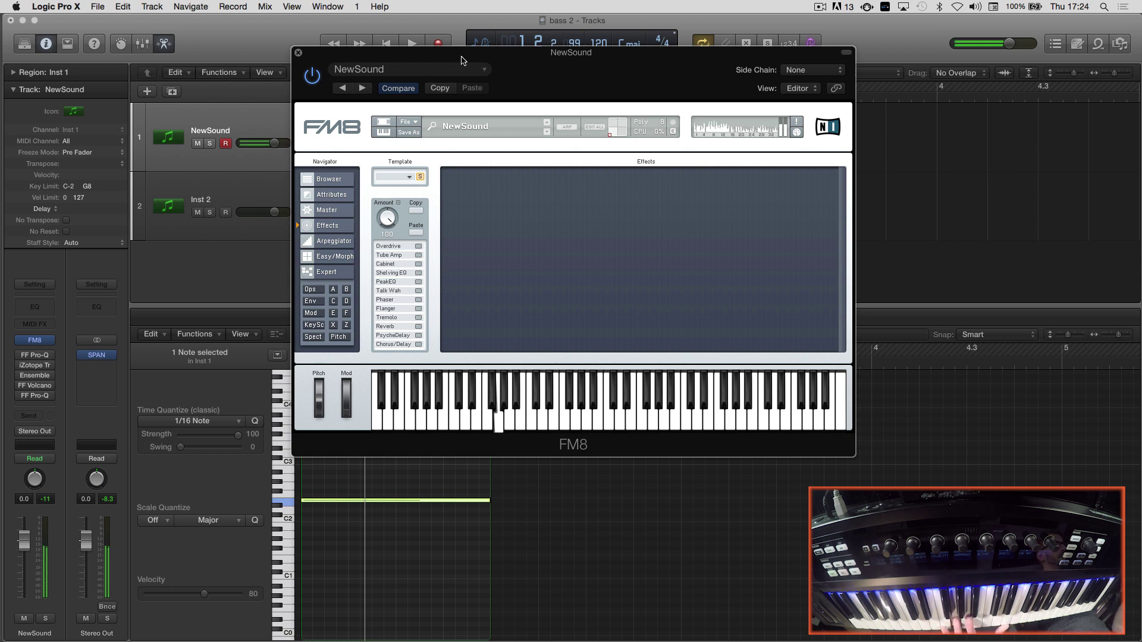
click(298, 53)
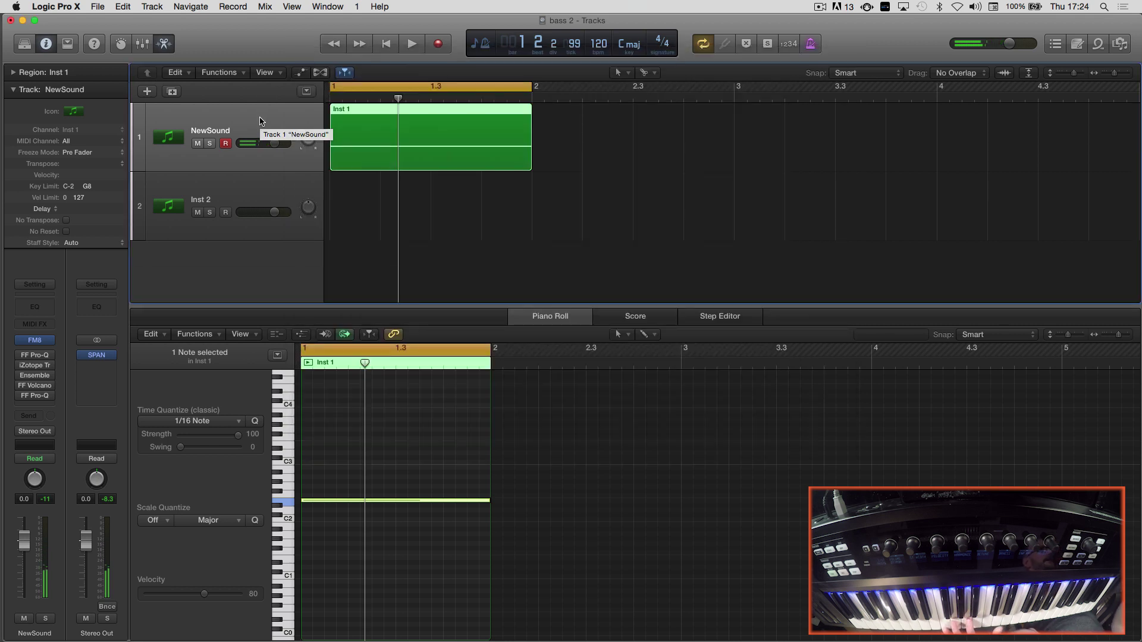
key(x)
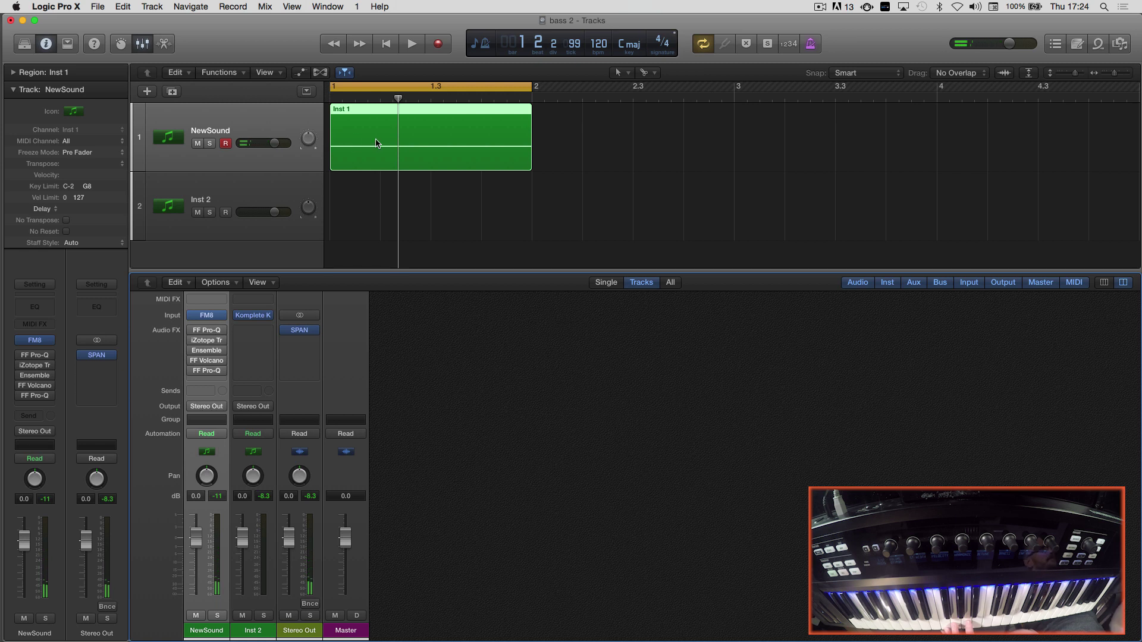
Step: Start playback, enable and open the first FF Pro-Q on the NewSound channel, and move its window clear of the mixer strips
key(space)
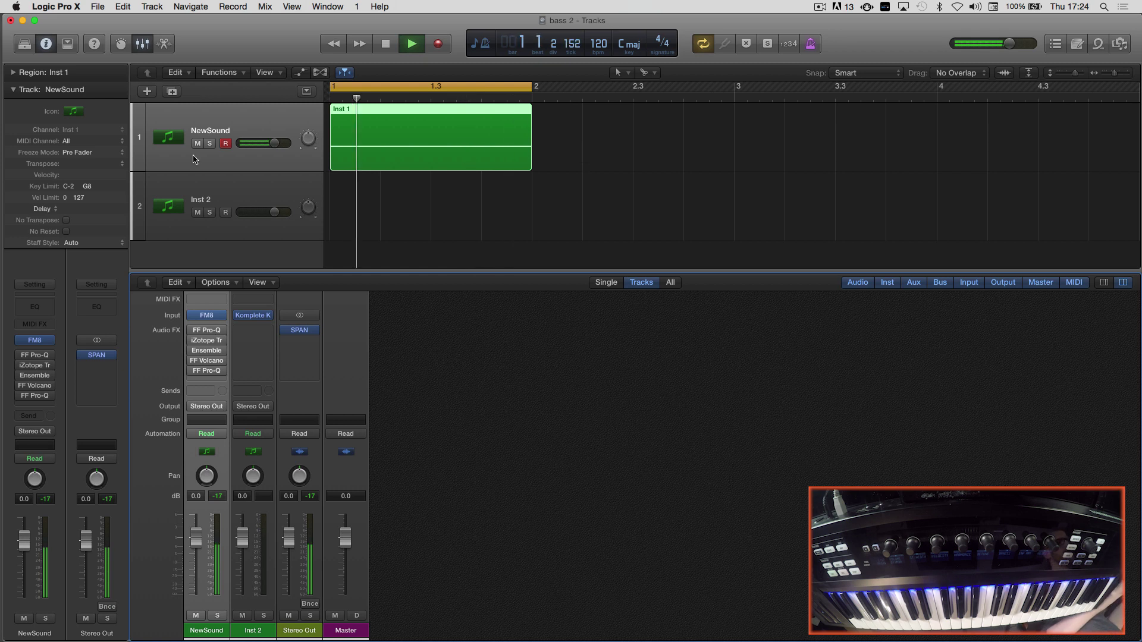
mouse_move(200, 330)
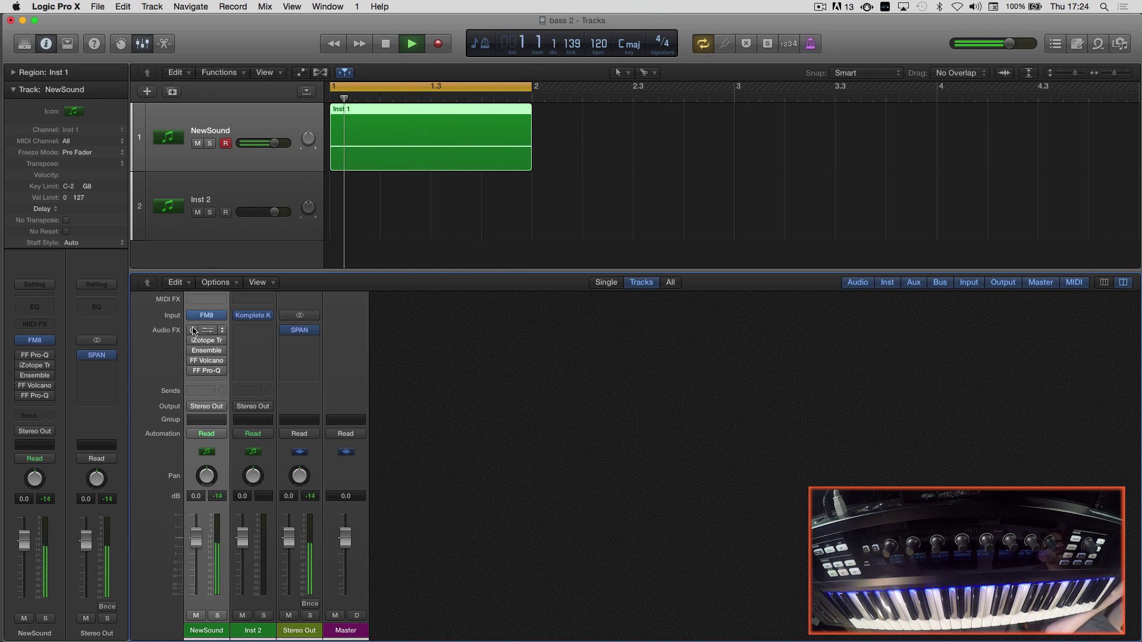
click(202, 331)
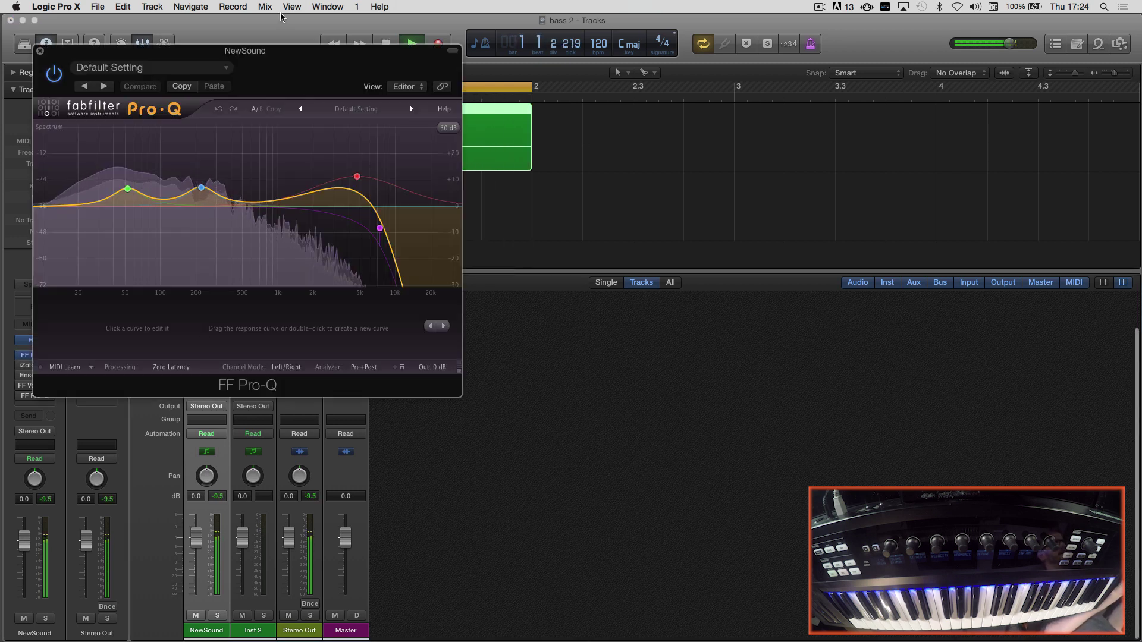
drag(268, 52, 670, 124)
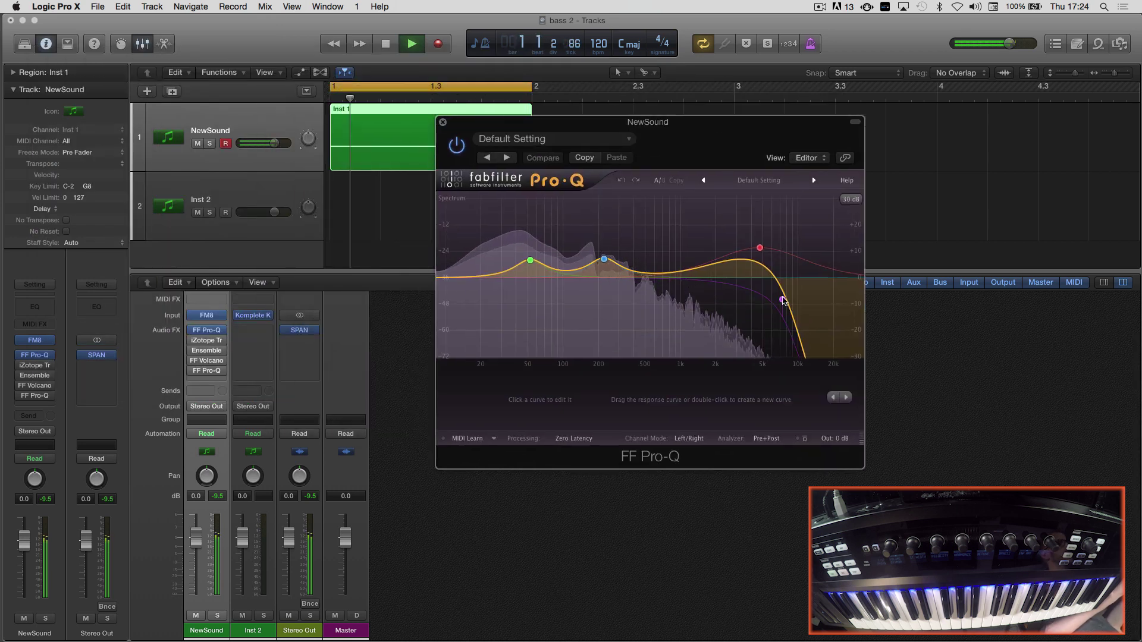
Step: Nudge the blue EQ band slightly upward in frequency, set the red band to about 4284 Hz at +7.67 dB, and close the equalizer
click(529, 260)
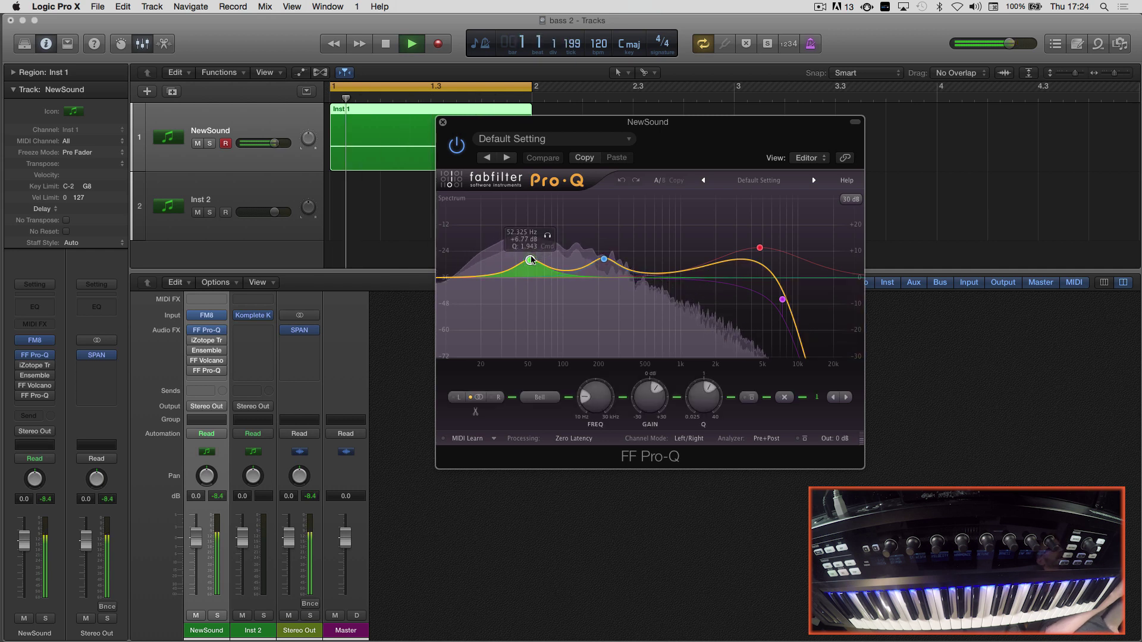
mouse_move(604, 260)
mouse_down()
mouse_move(651, 236)
mouse_move(600, 244)
mouse_move(609, 258)
mouse_up()
mouse_move(759, 248)
mouse_down()
mouse_move(768, 226)
mouse_move(741, 227)
mouse_move(755, 257)
mouse_up()
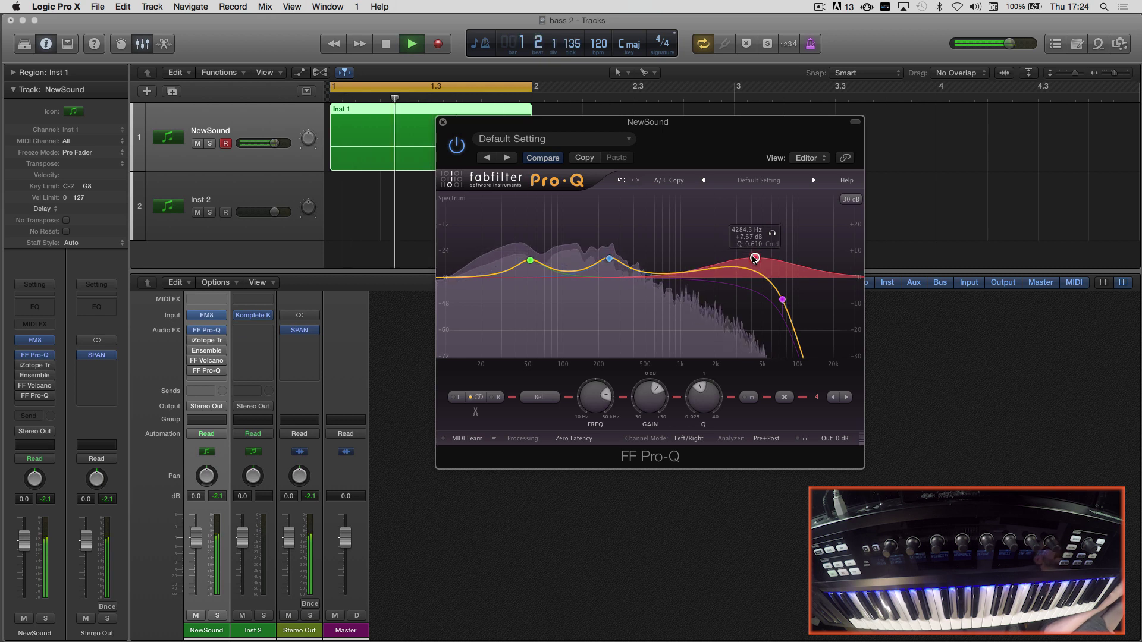
click(443, 123)
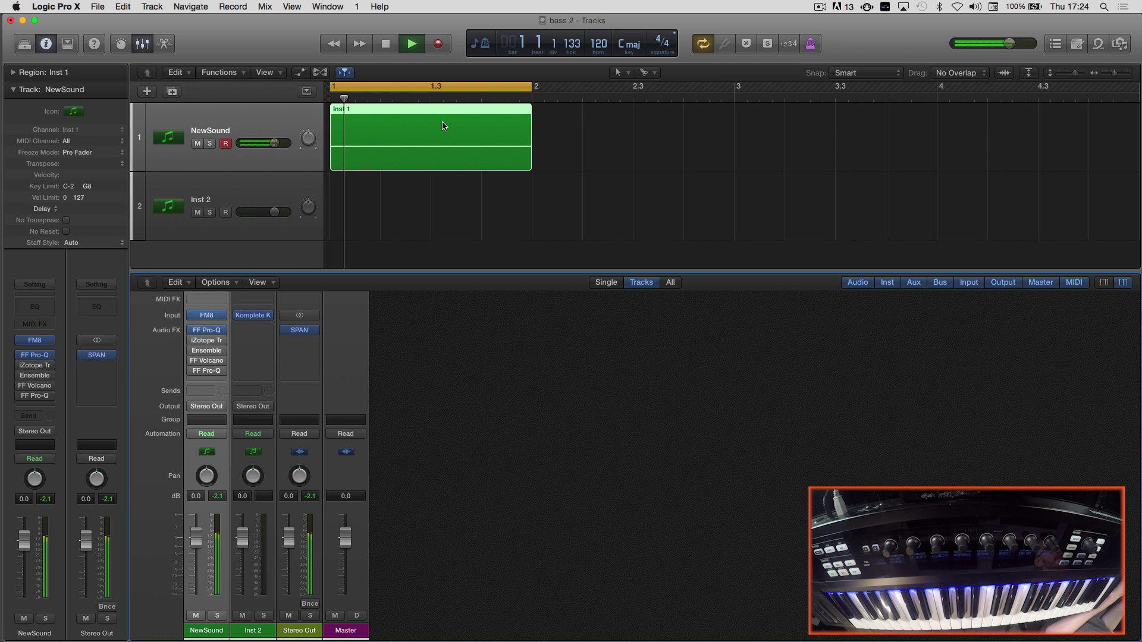
Step: Enable and open iZotope Trash 2 on the NewSound channel, dismiss its Preset Manager, switch off Filter 2, and show the Trash module
key(XF86AudioRaiseVolume)
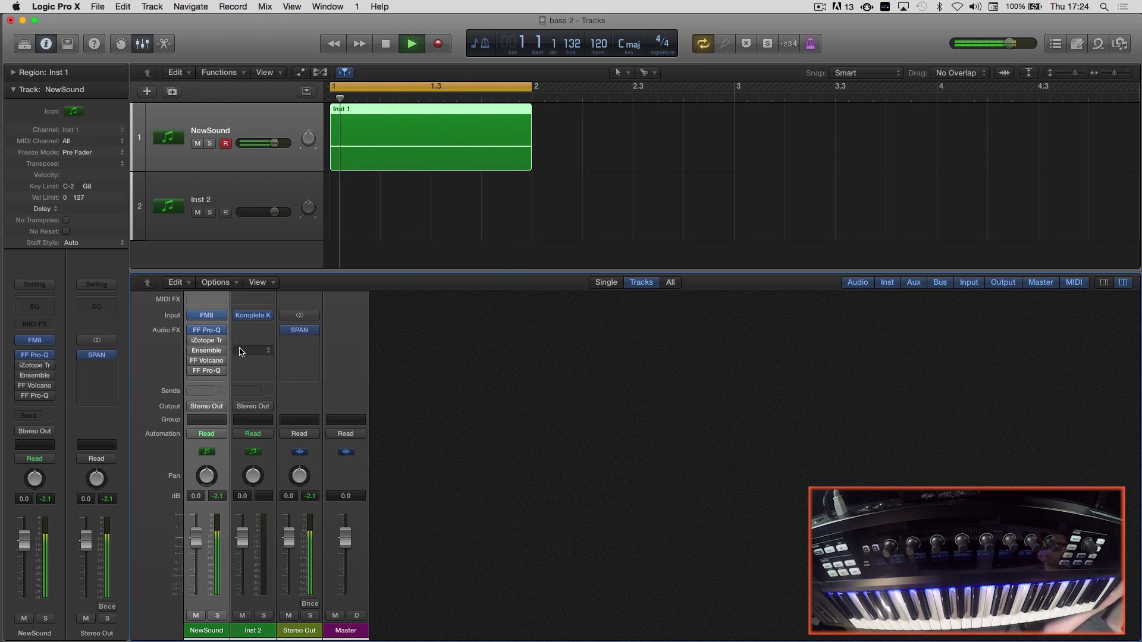
mouse_move(190, 343)
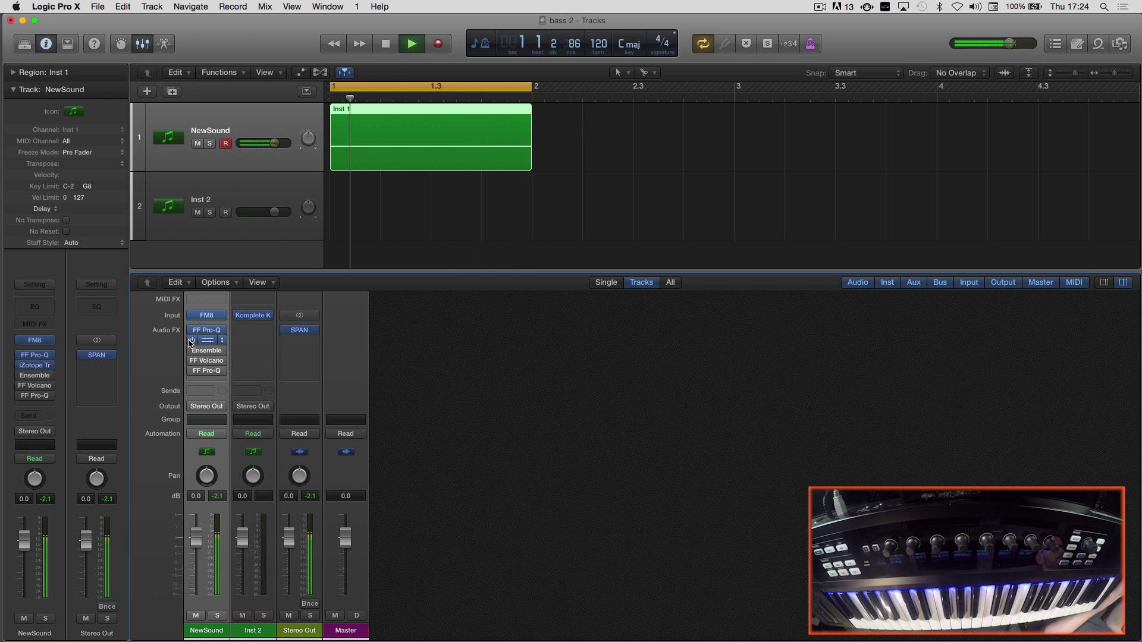
click(210, 340)
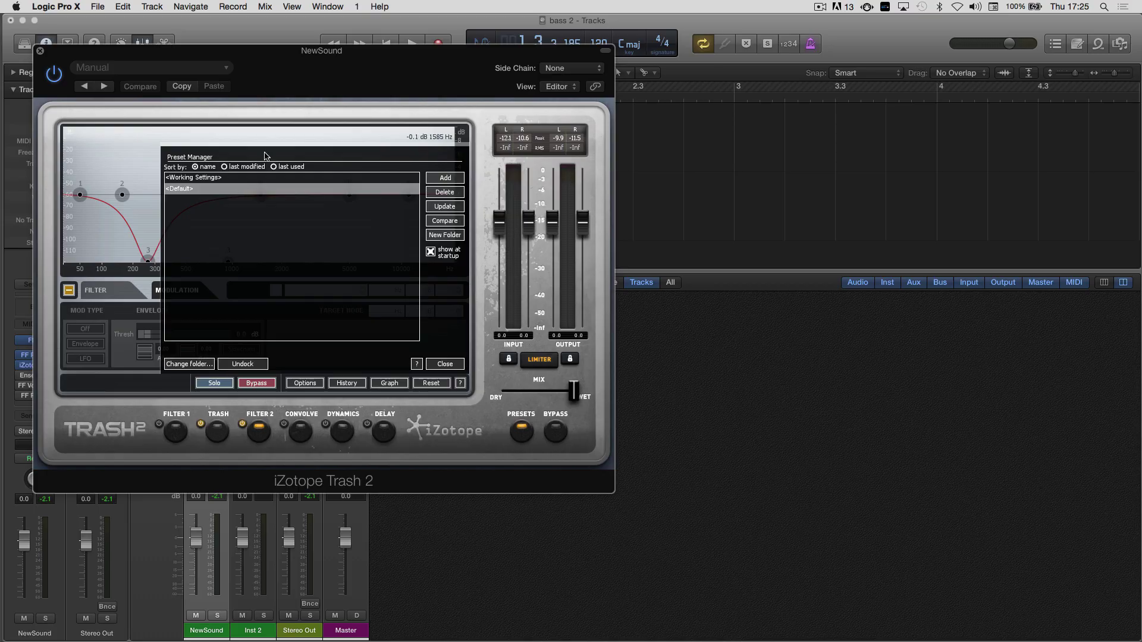
click(443, 364)
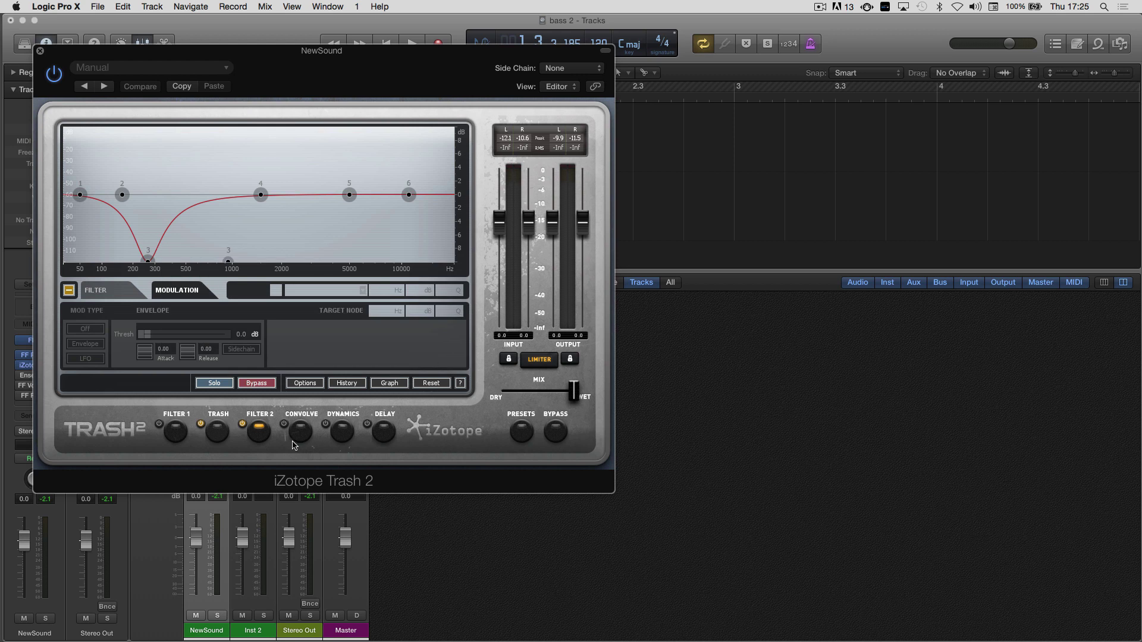
click(242, 424)
click(217, 430)
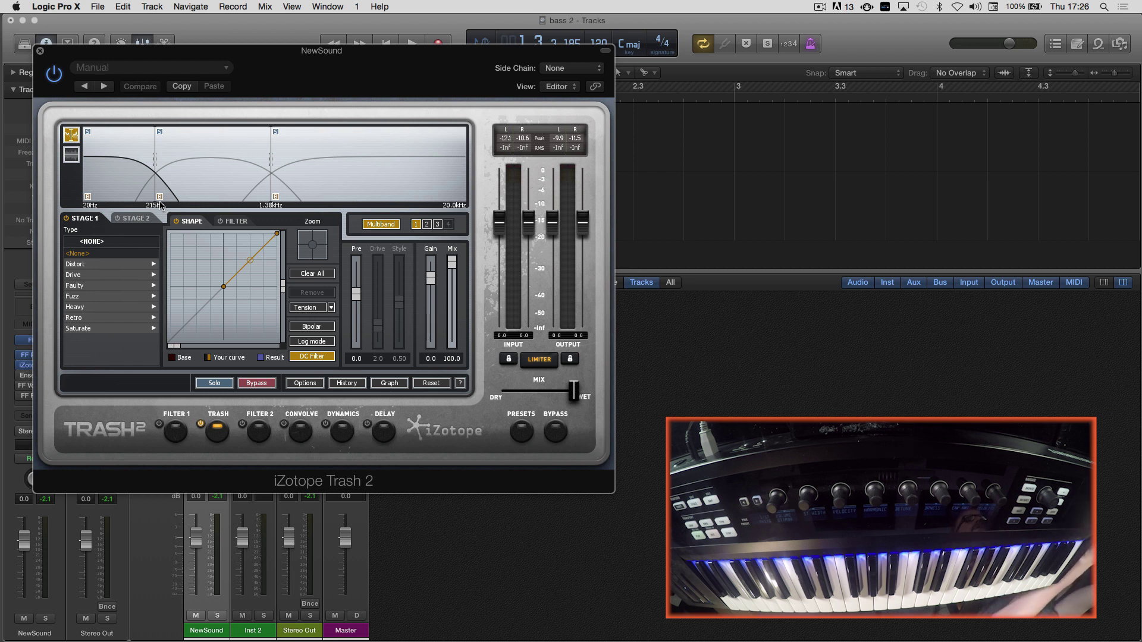
Step: Examine the Stage 1 distortion settings of the second and third frequency bands, and close Trash 2
click(215, 166)
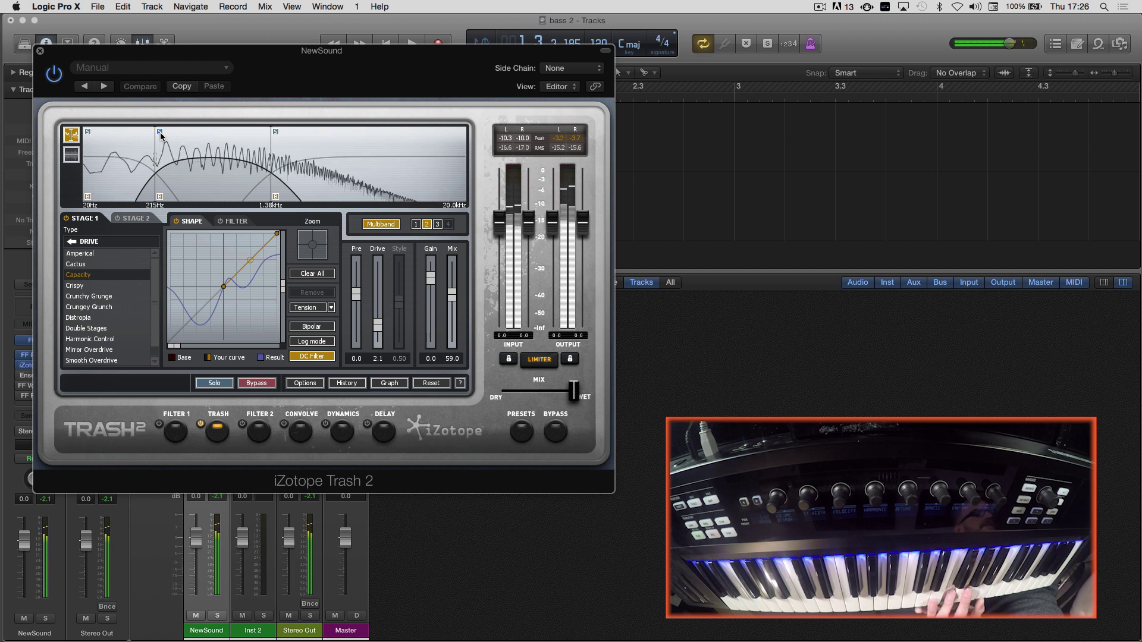
click(279, 137)
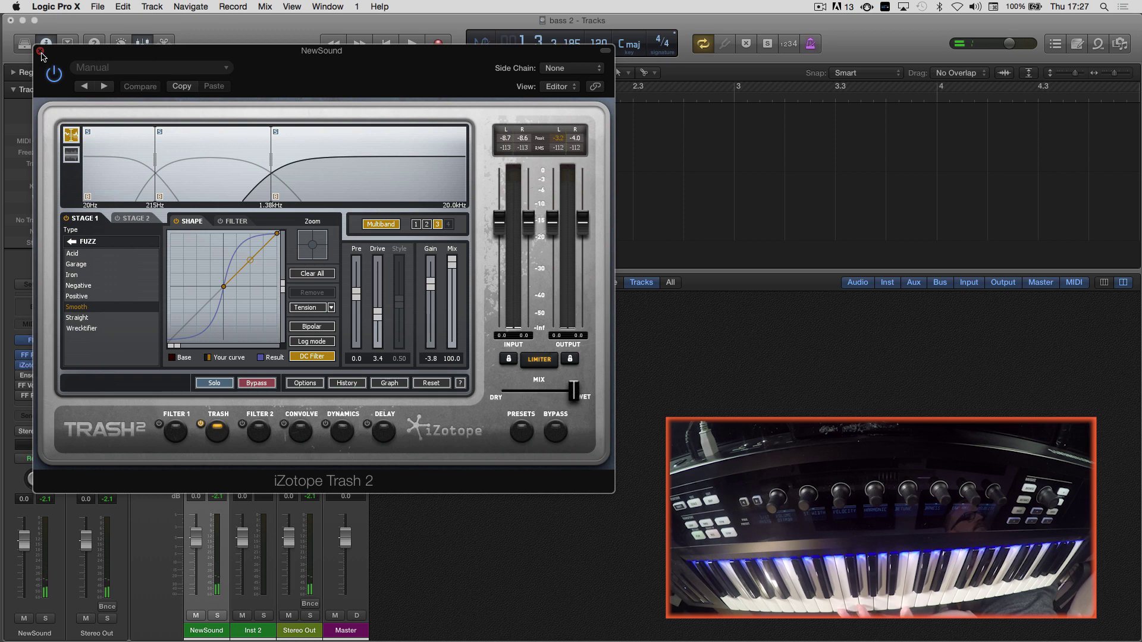
click(40, 52)
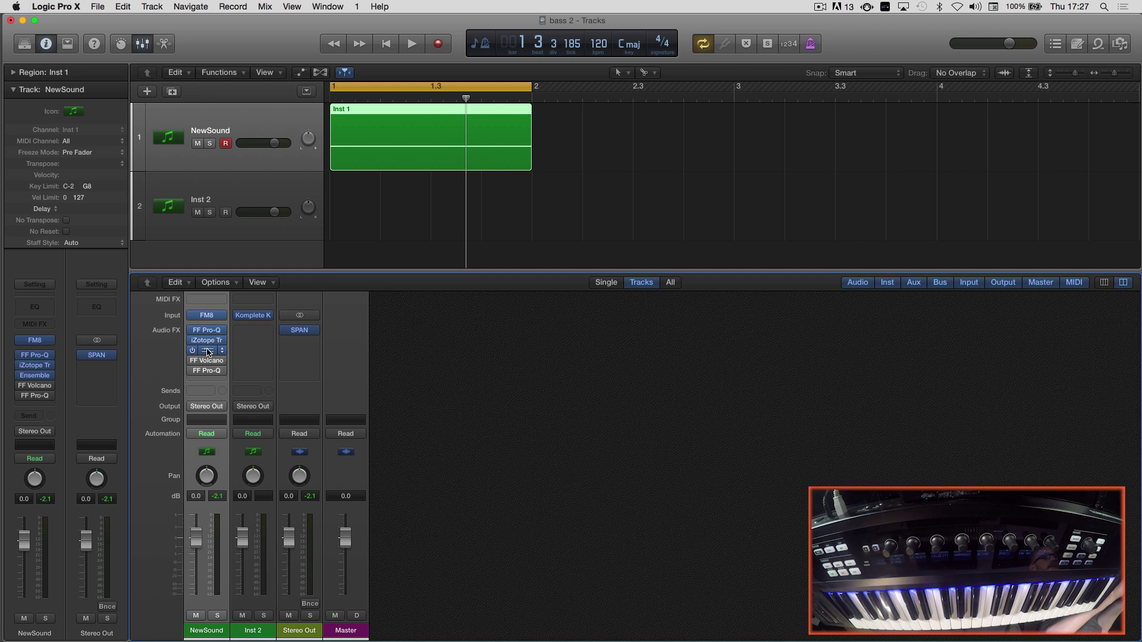
Step: Set the mix of the NewSound channel's Ensemble effect to 16%, keeping the Vintage Dimension preset, and close the effect
click(207, 351)
drag(210, 56, 373, 70)
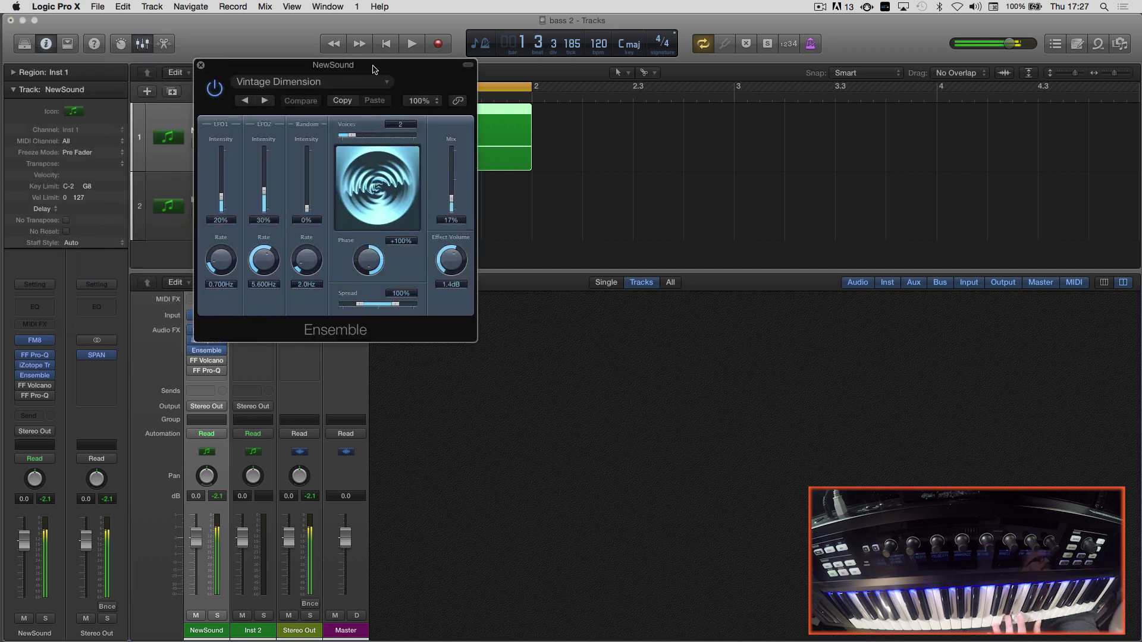
click(328, 84)
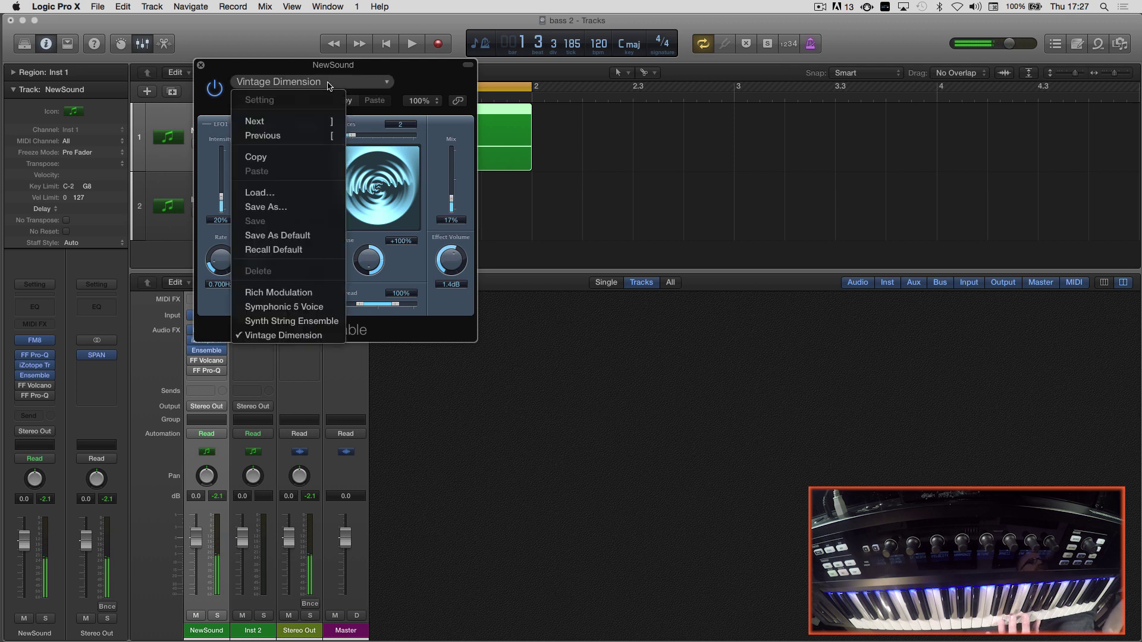
click(440, 160)
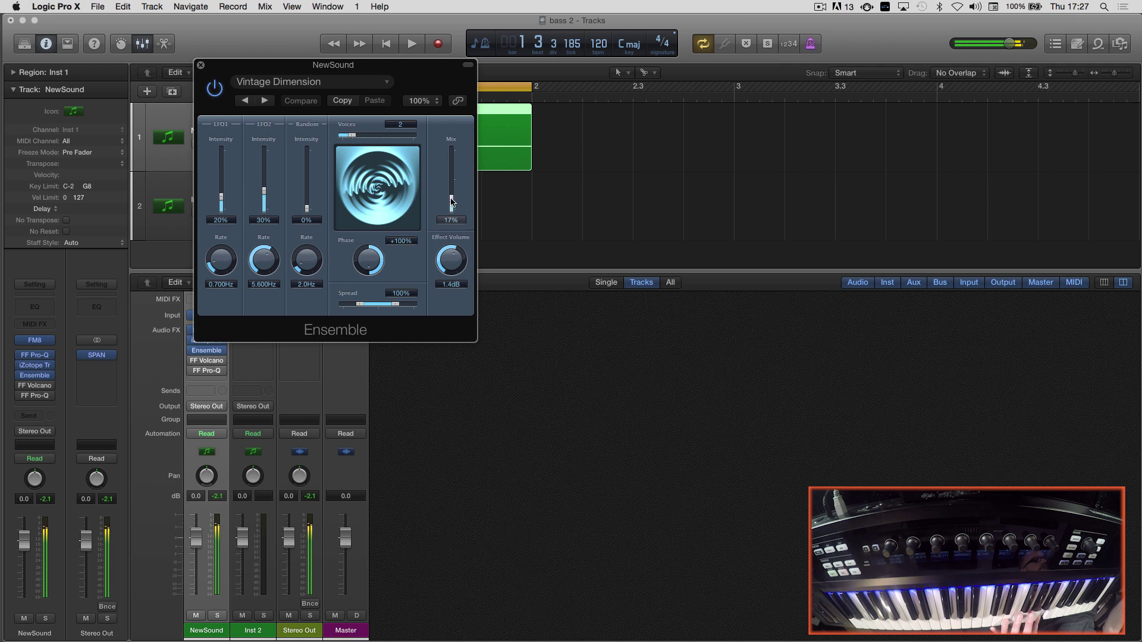
drag(452, 181, 451, 181)
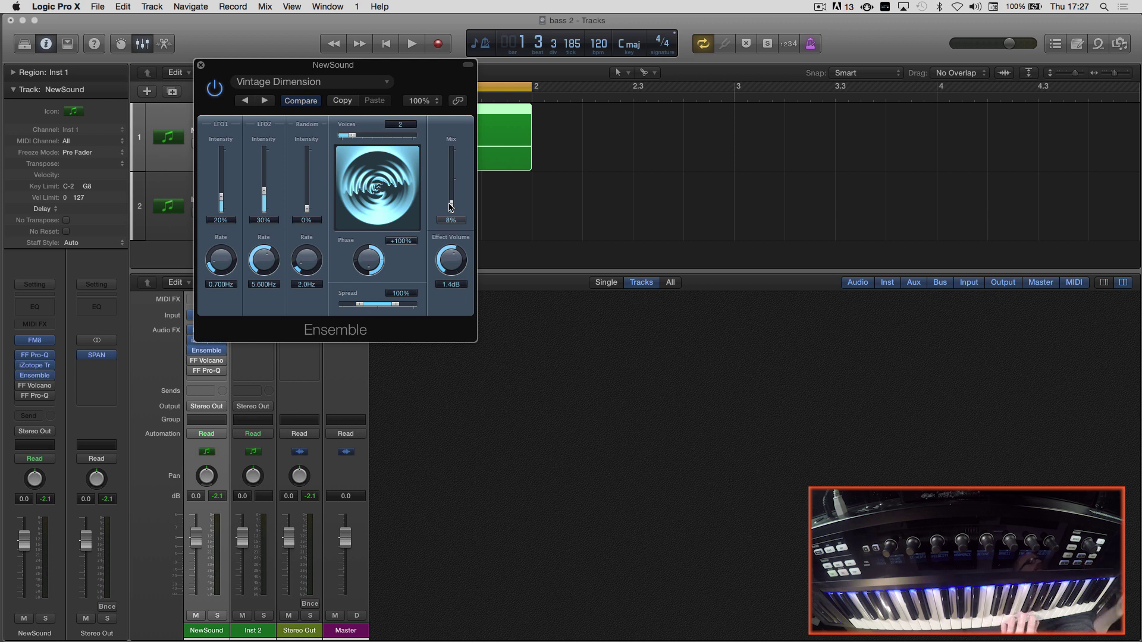
drag(451, 207, 451, 201)
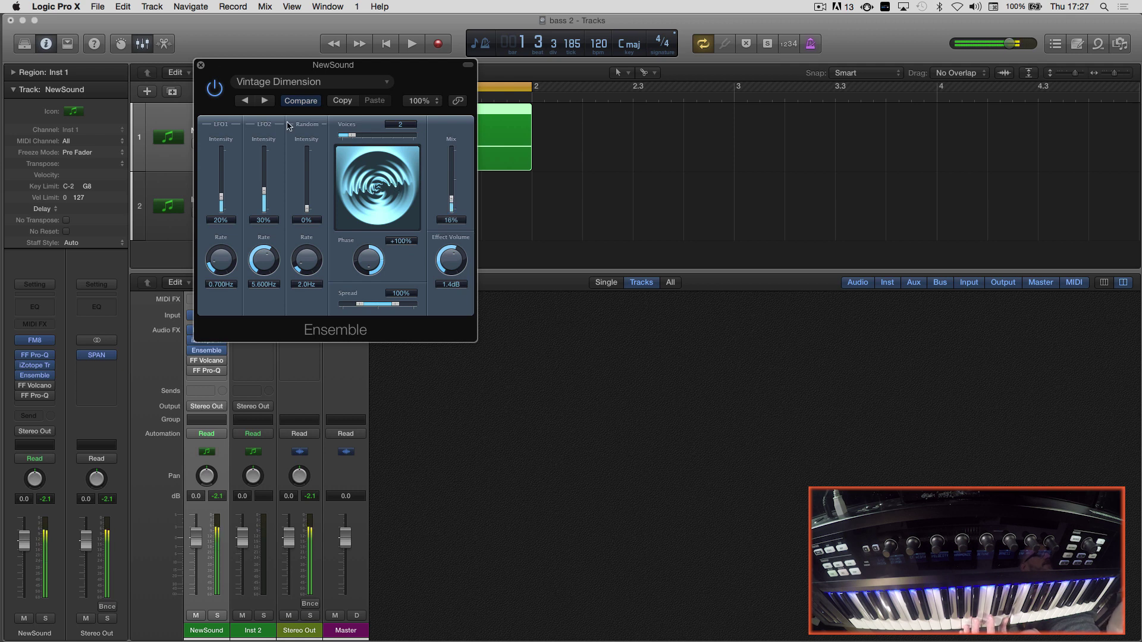
click(201, 65)
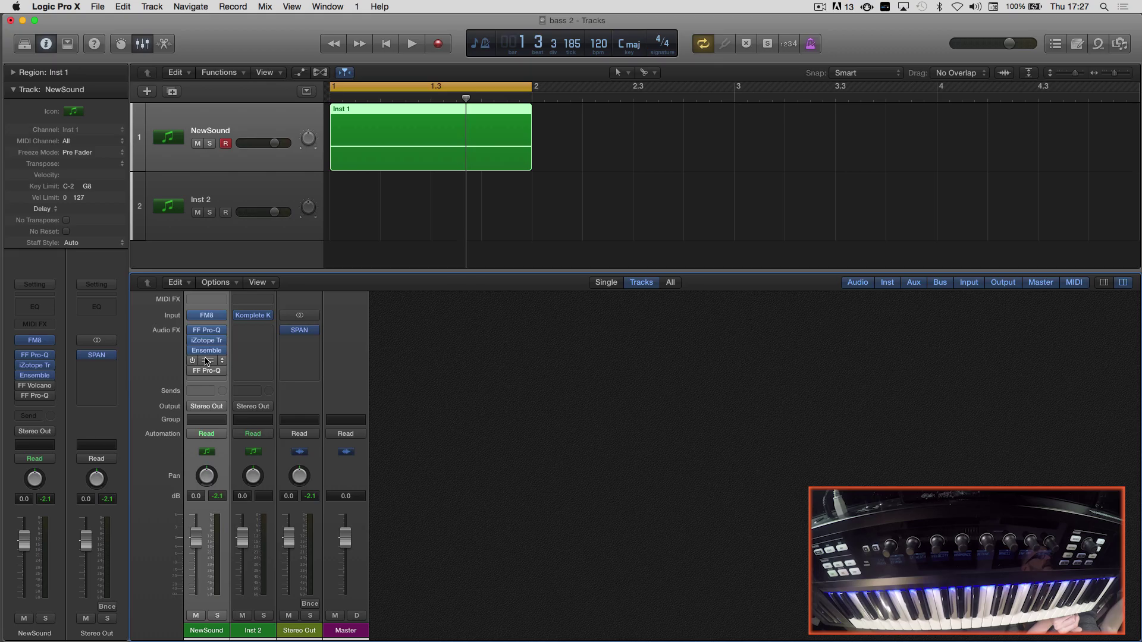
Step: Open FF Volcano 2 on the NewSound channel, move its window clear of the mixer strips, and enable the effect
click(205, 361)
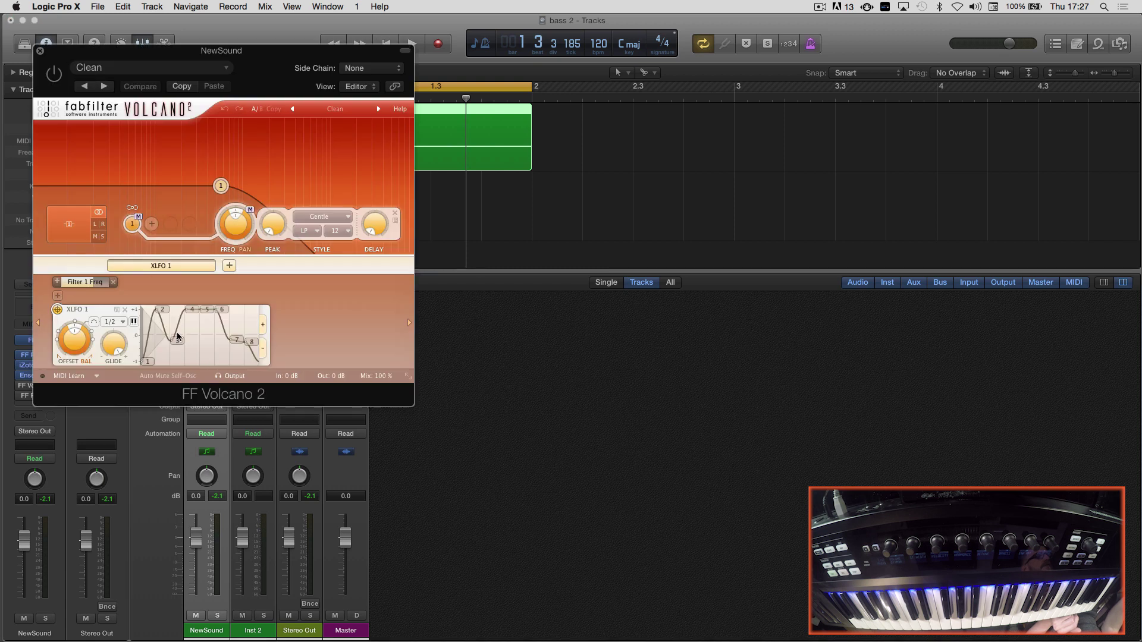
drag(161, 55, 600, 123)
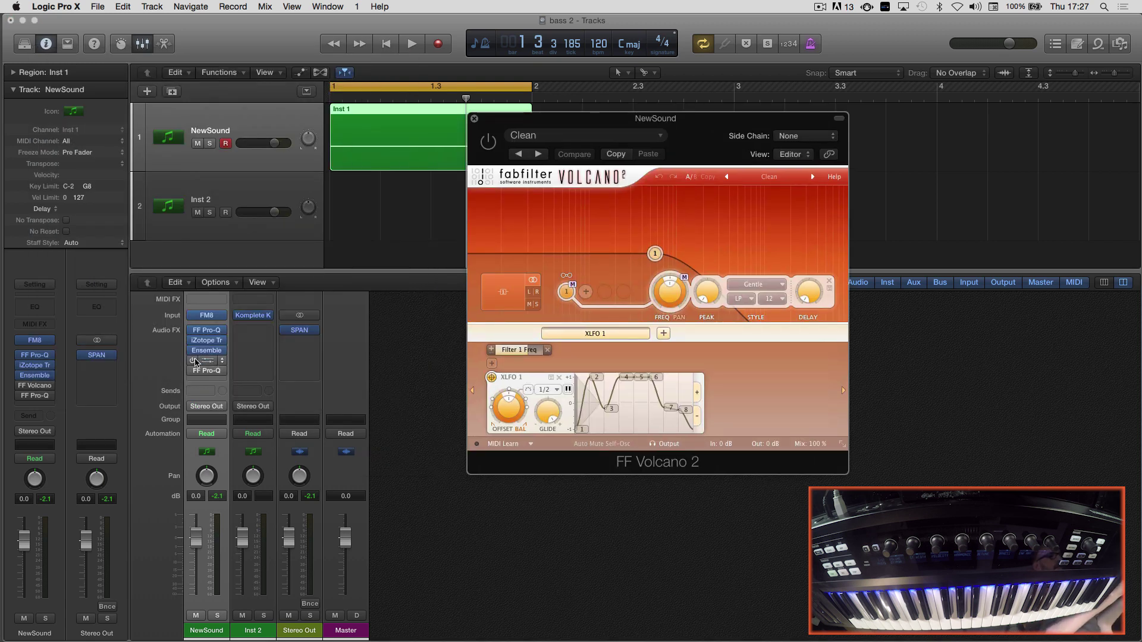
click(192, 361)
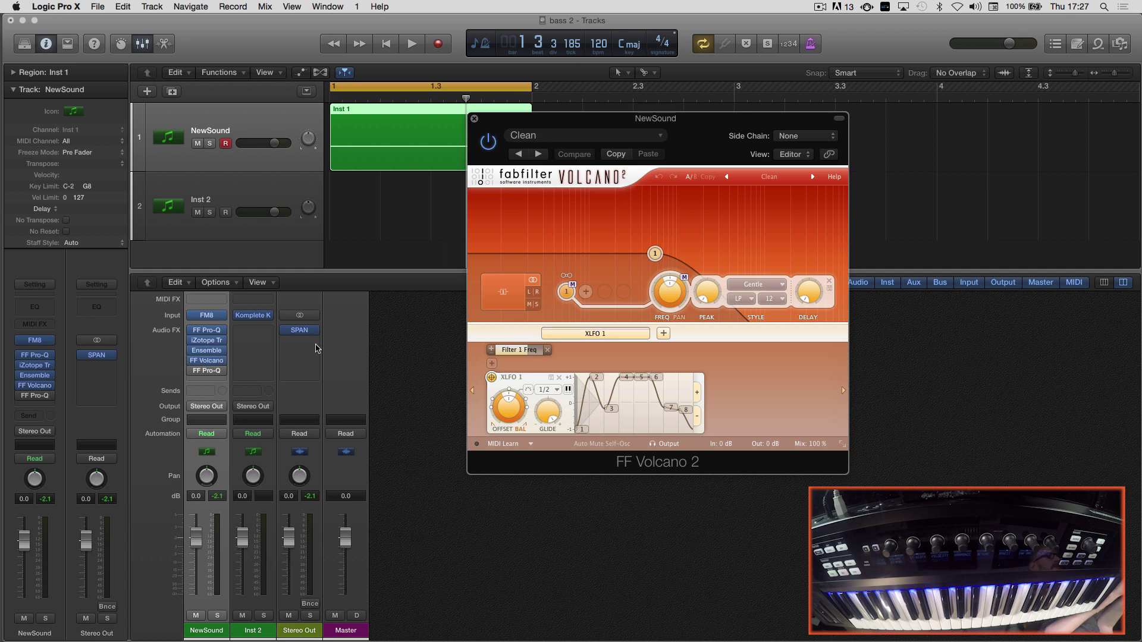
Step: Adjust the XLFO 1 modulation amount on Filter 1's frequency, and lower the low-pass filter's cutoff
drag(526, 352, 433, 349)
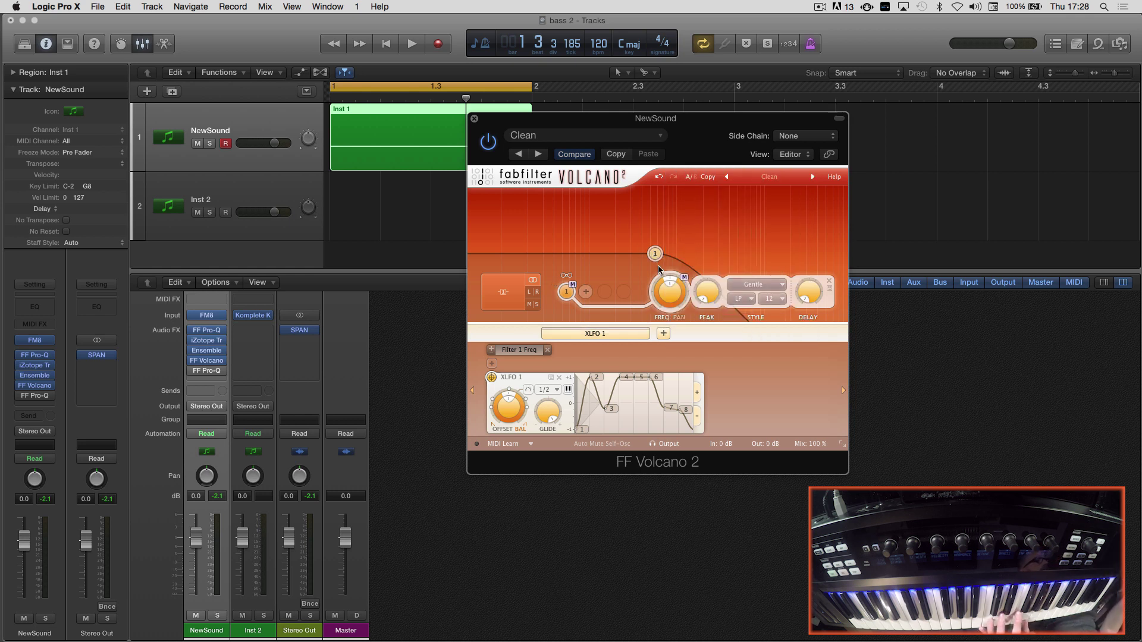
mouse_move(661, 255)
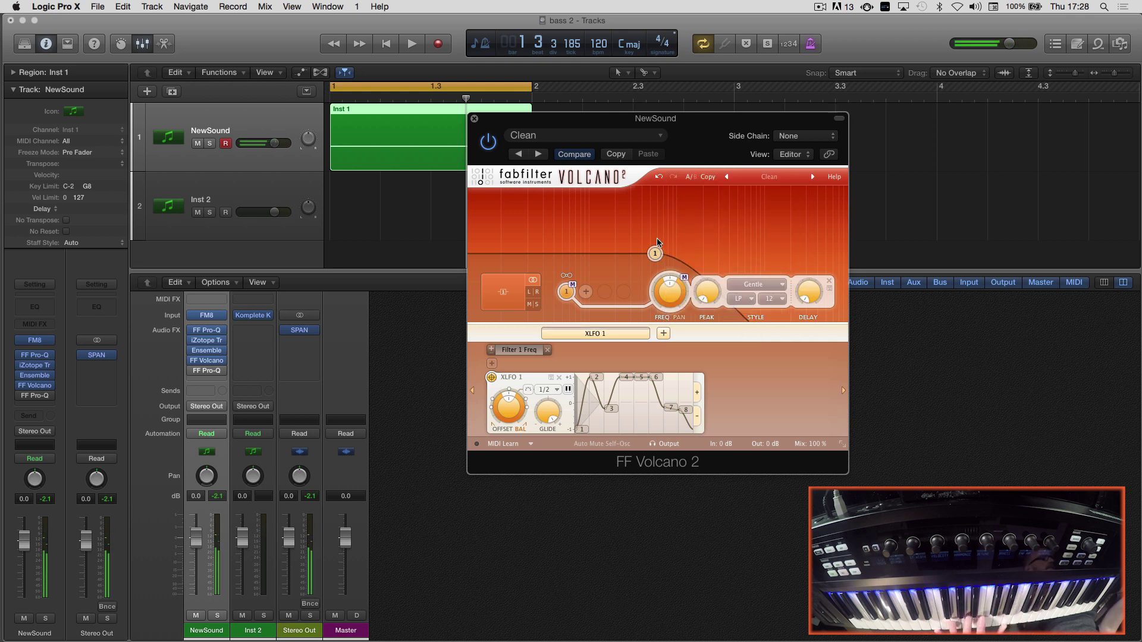
drag(655, 253, 583, 260)
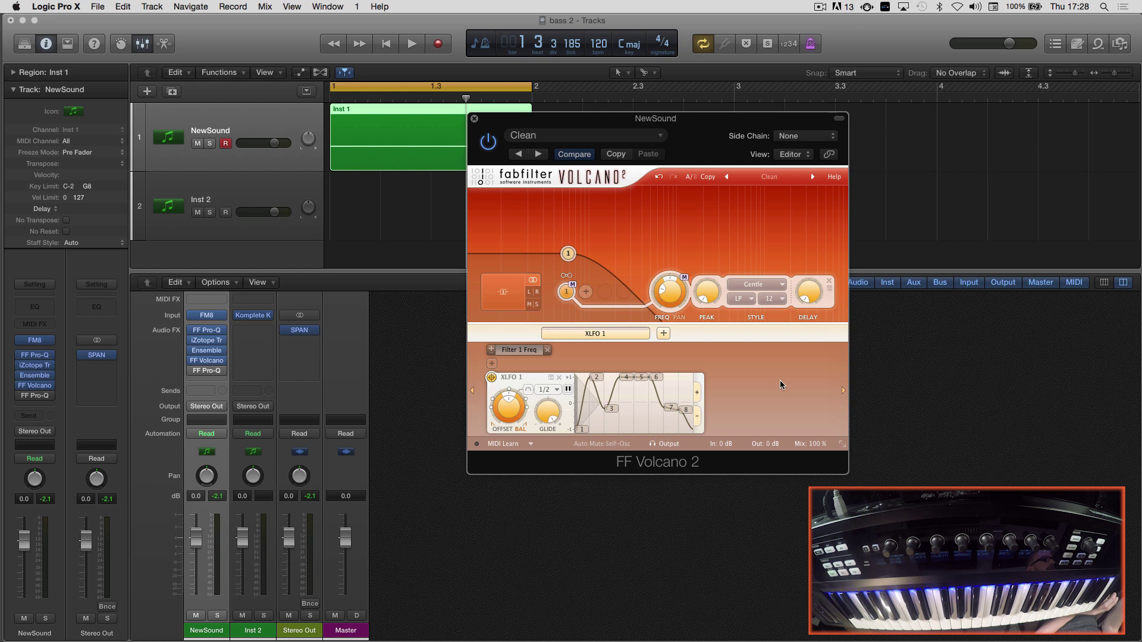
Step: Set the level of XLFO 1's modulation slot on Filter 1's frequency to 0.950
click(663, 335)
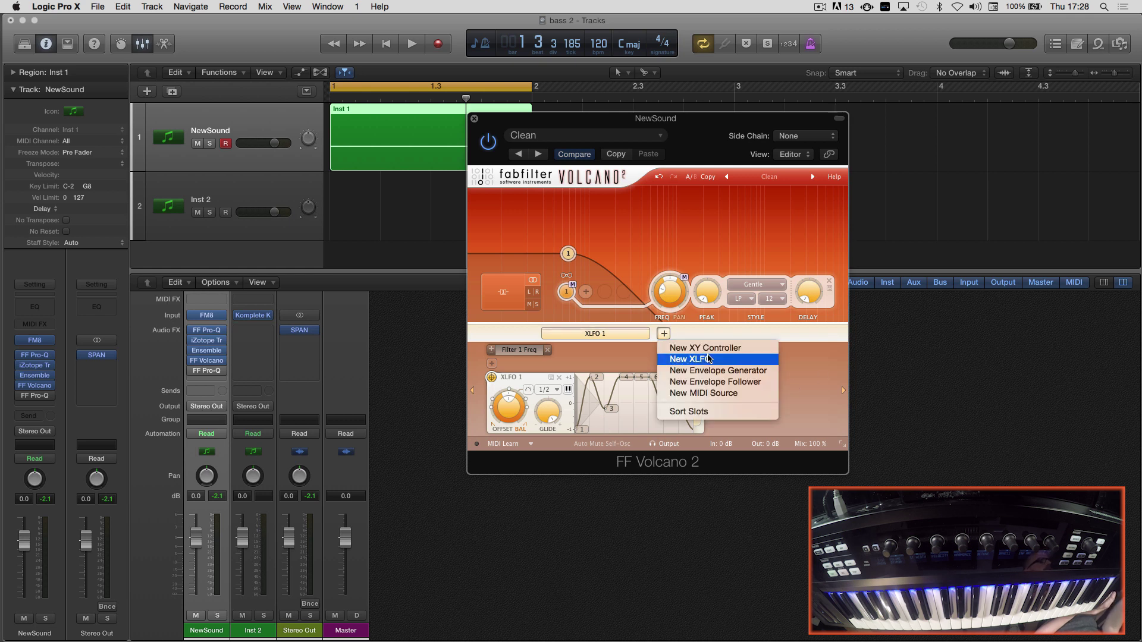
click(708, 358)
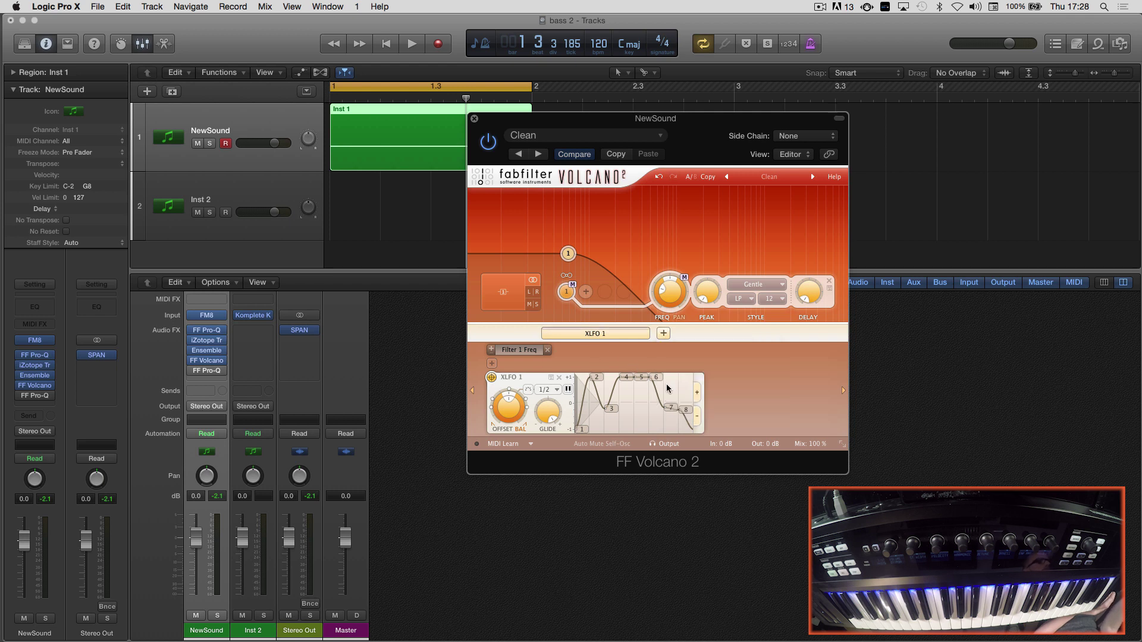
mouse_move(554, 411)
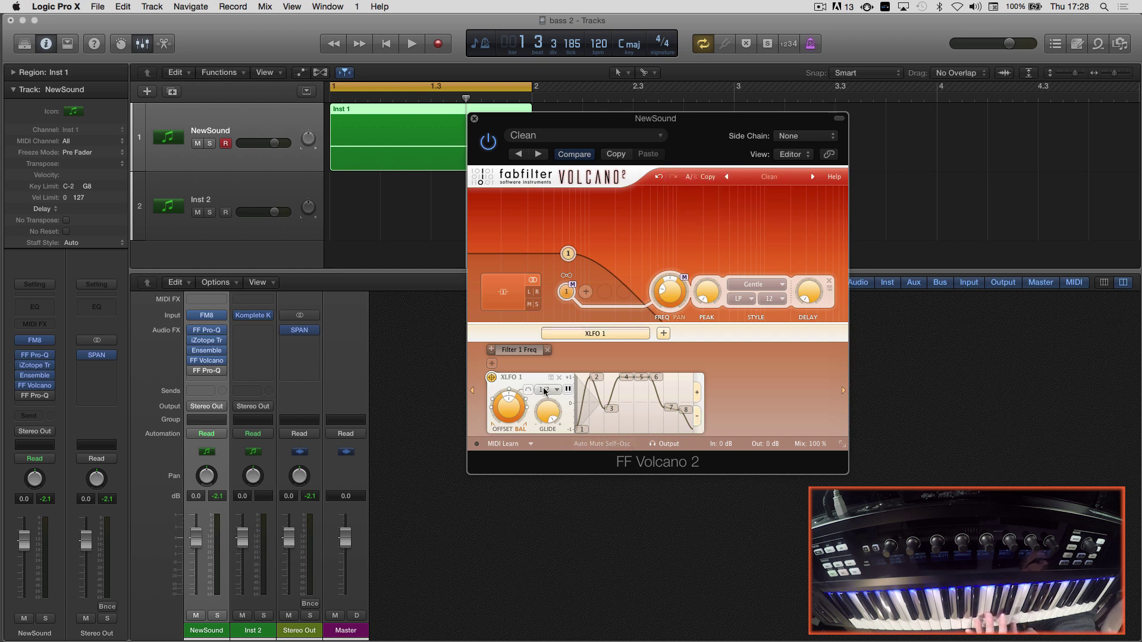
mouse_move(517, 349)
drag(609, 348, 622, 349)
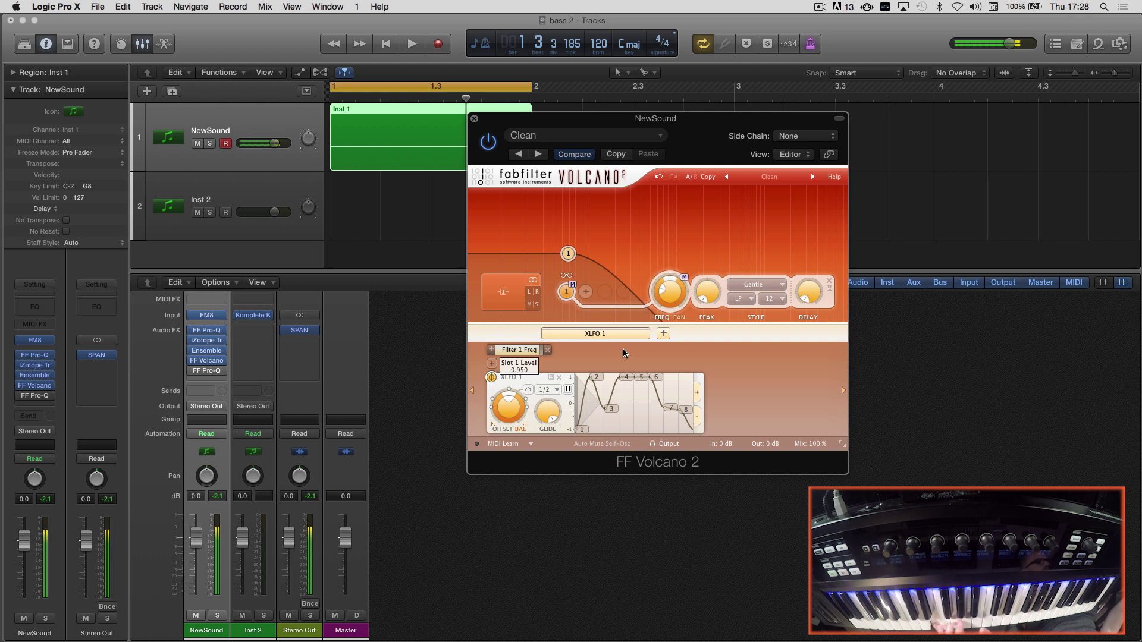
Step: Raise Filter 1's low-pass cutoff in FF Volcano 2 while comparing against the bypassed sound, and close the effect
drag(571, 257, 741, 253)
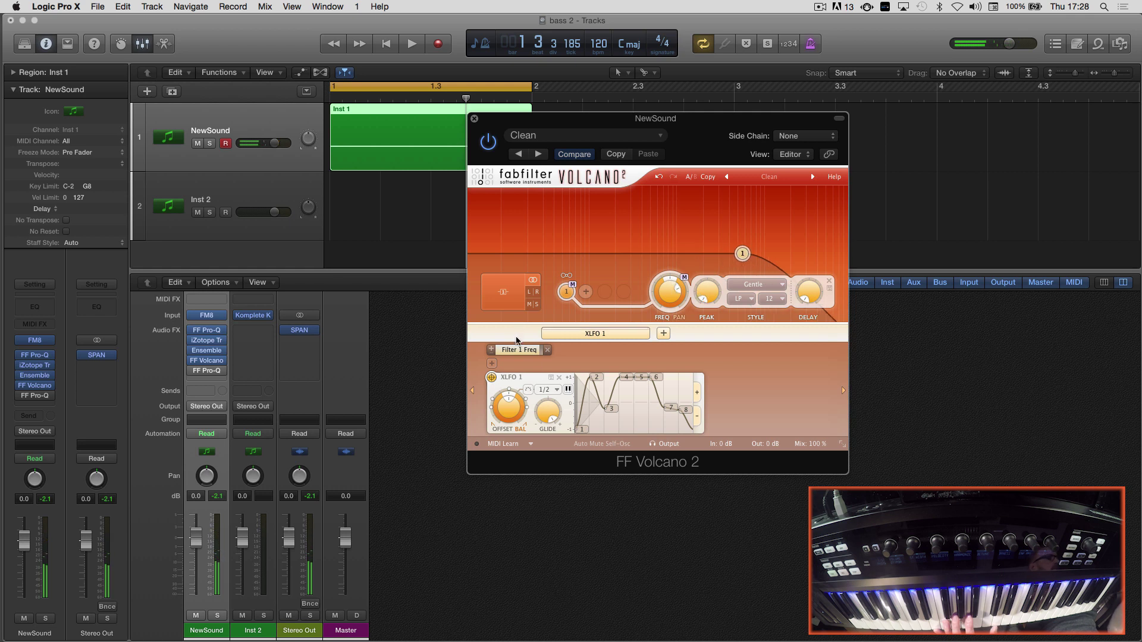
click(486, 141)
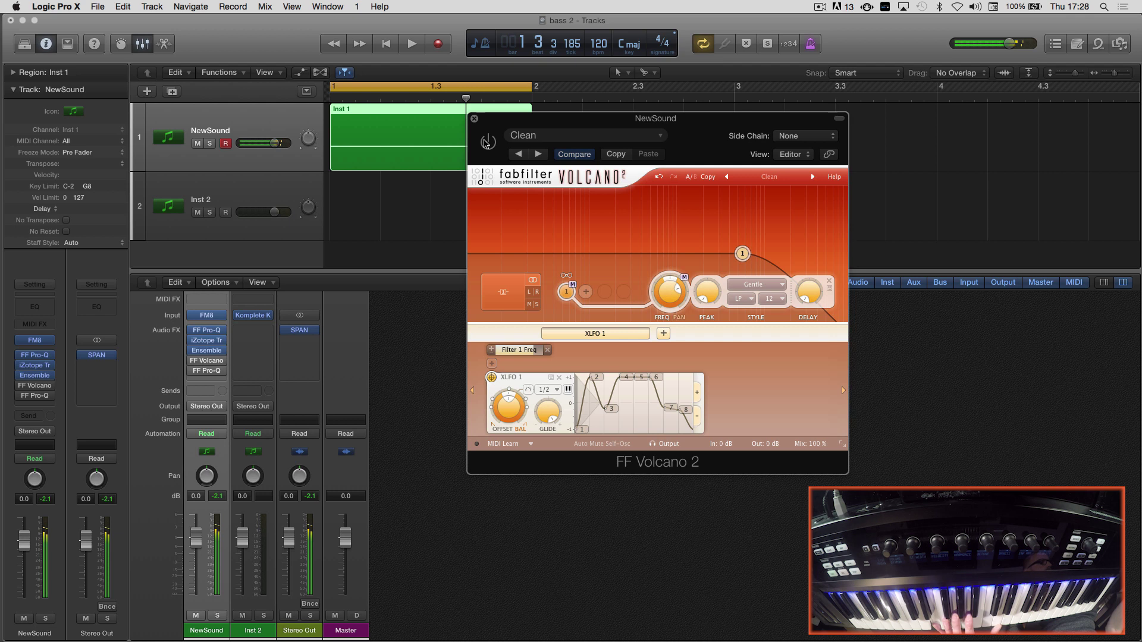
click(495, 149)
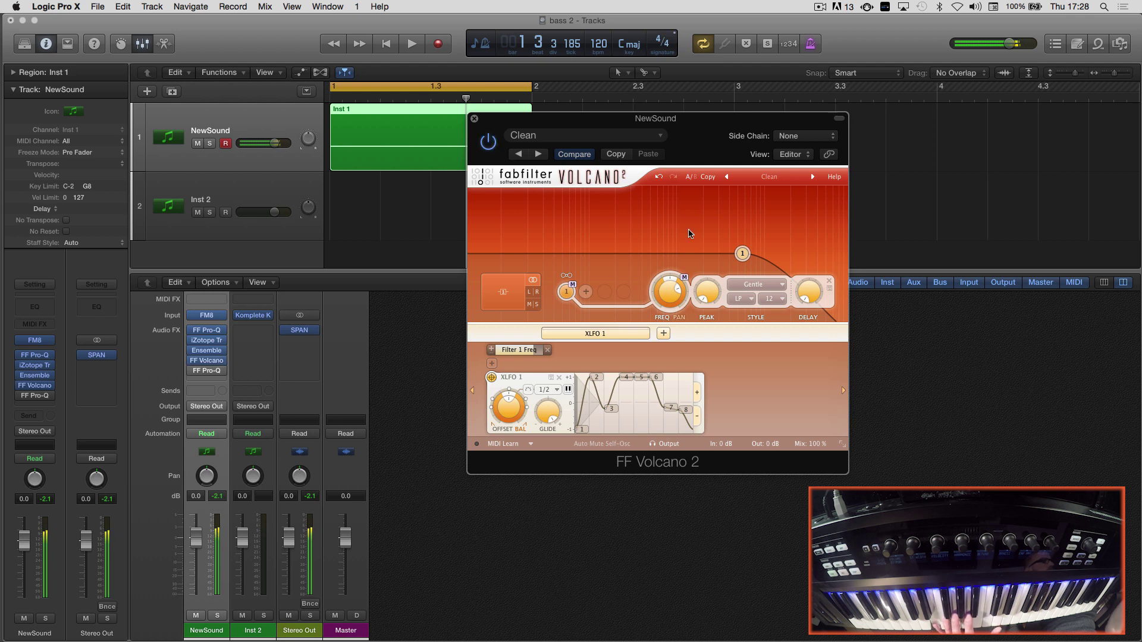
drag(742, 258, 651, 269)
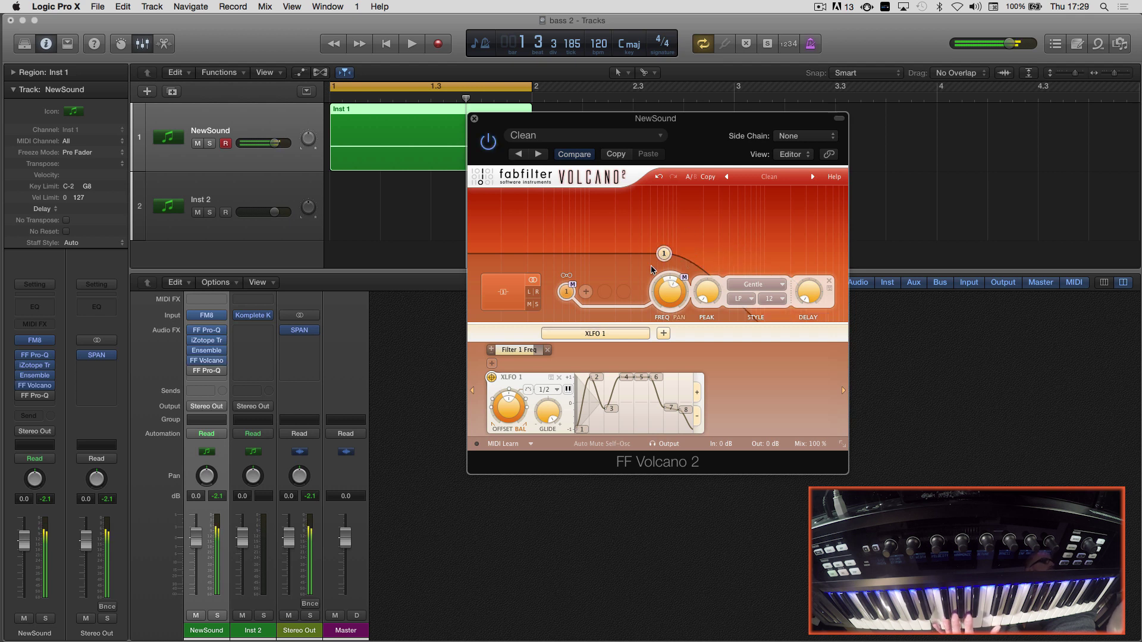
mouse_move(529, 353)
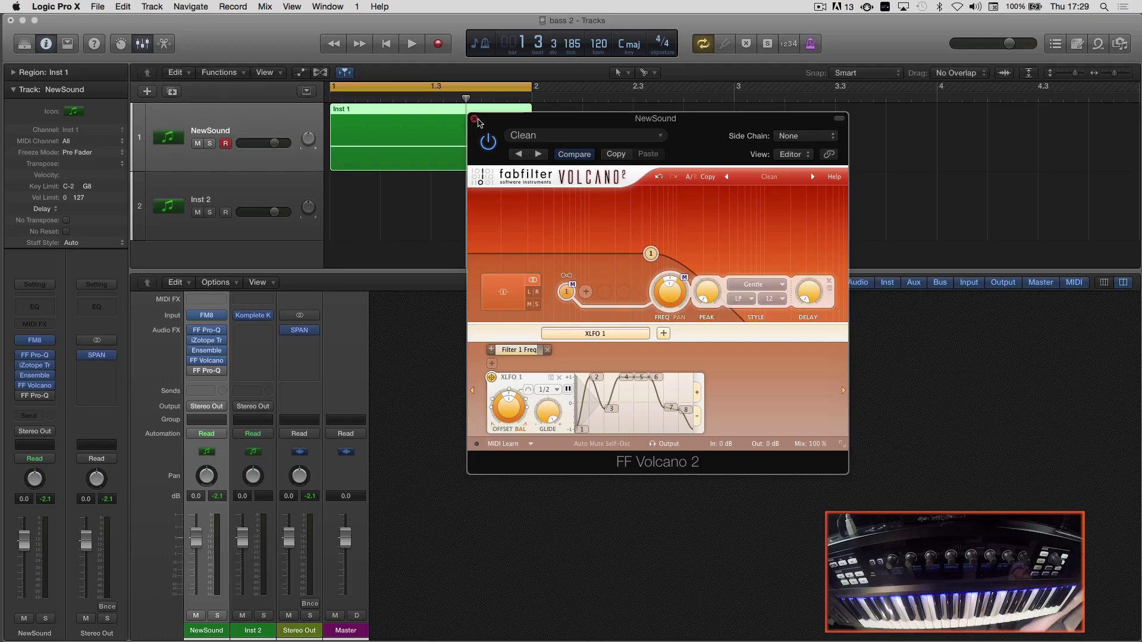
click(464, 115)
Step: Extend the Inst 1 region and the cycle range to bar 5, and lengthen the region's note to match
drag(530, 163, 1110, 170)
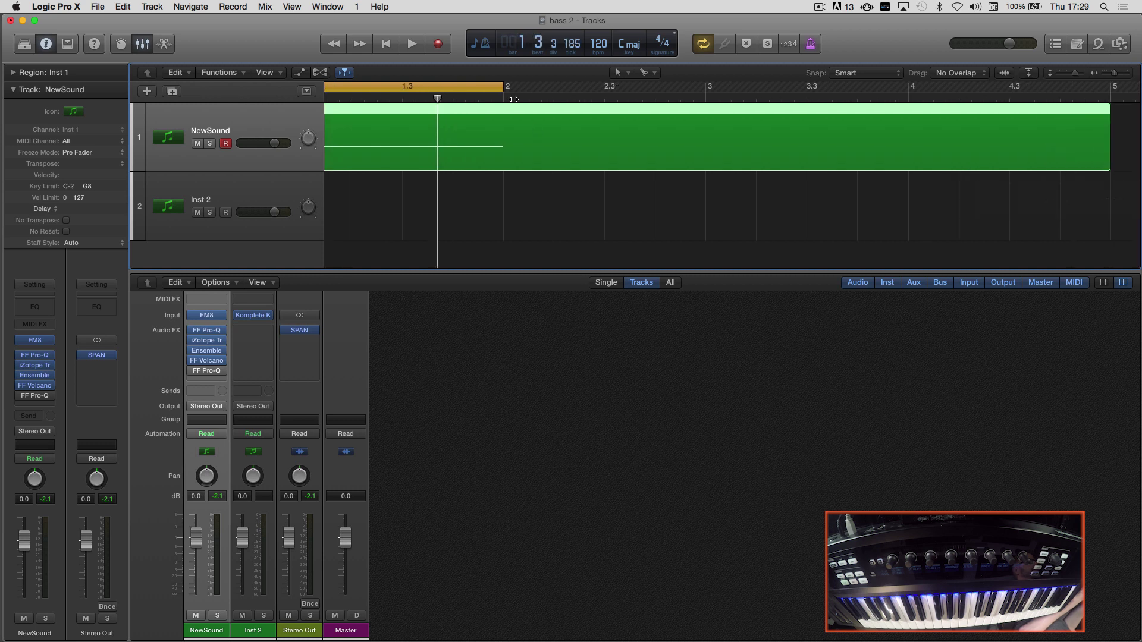
drag(501, 88, 1110, 90)
double_click(1039, 122)
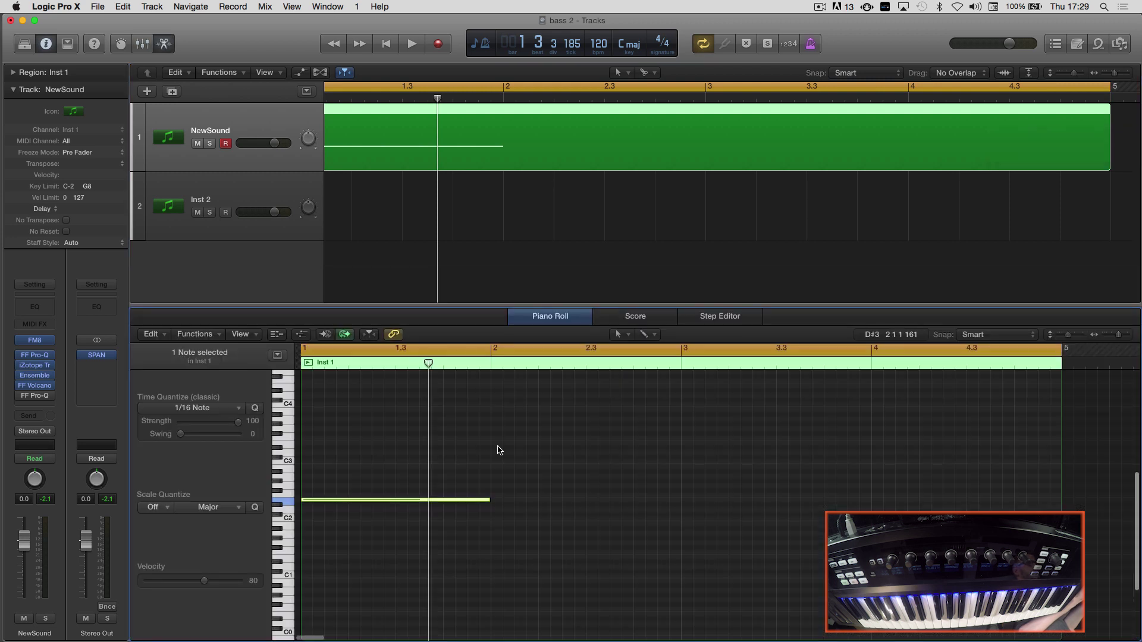
drag(492, 496, 1060, 498)
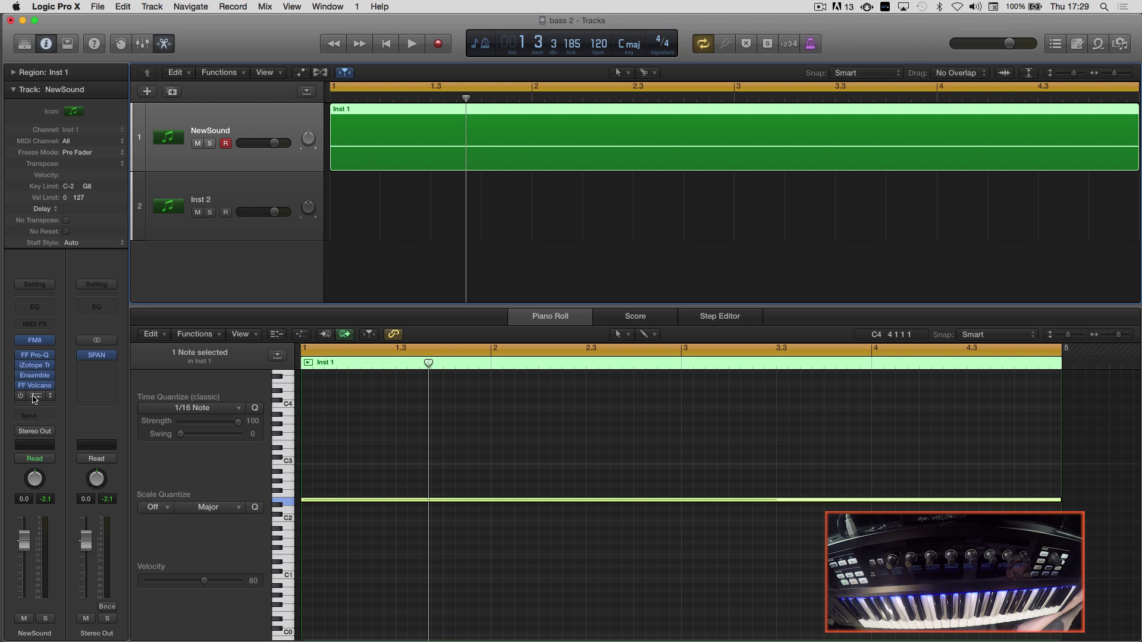
Step: Enable the last FF Pro-Q on the NewSound channel, examine its low-shelf and bell bands, and close it
click(39, 396)
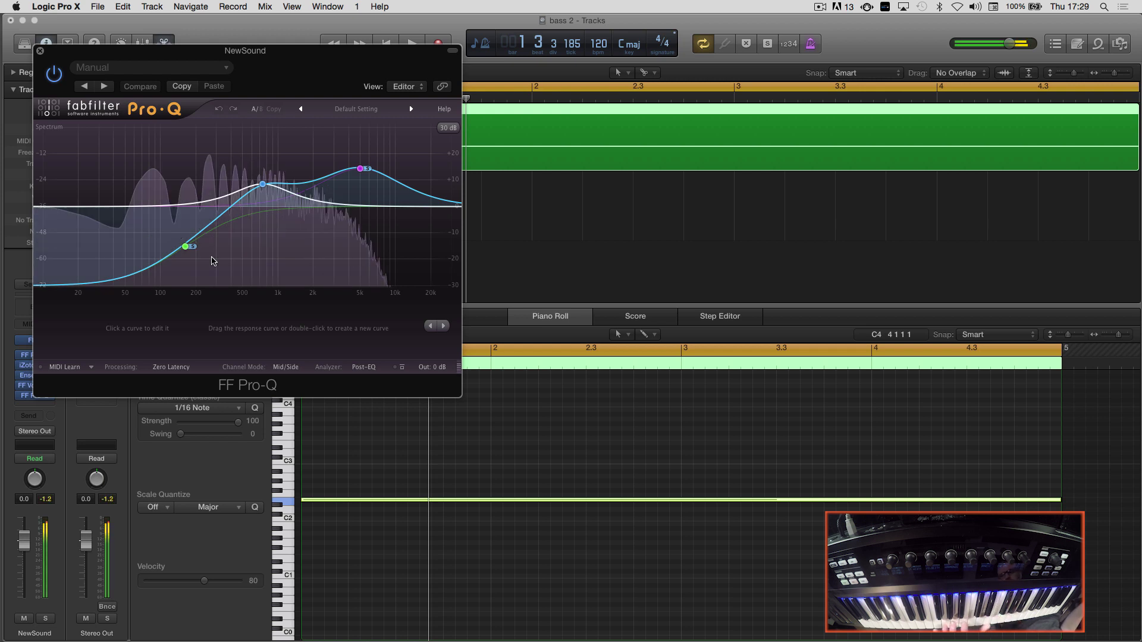
click(56, 75)
click(55, 75)
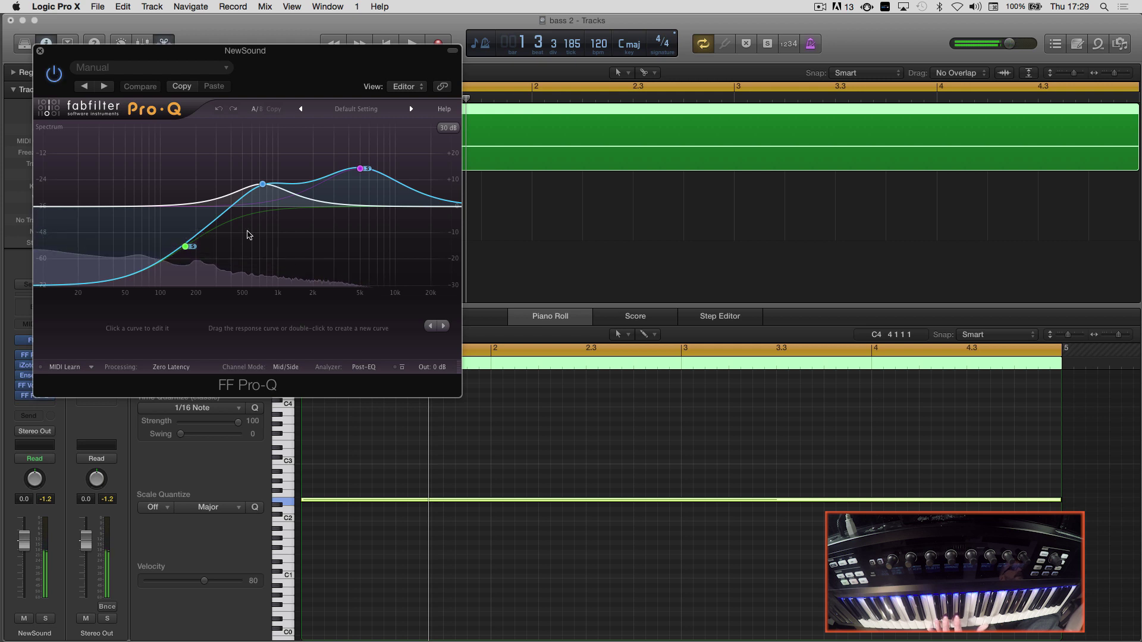
click(184, 248)
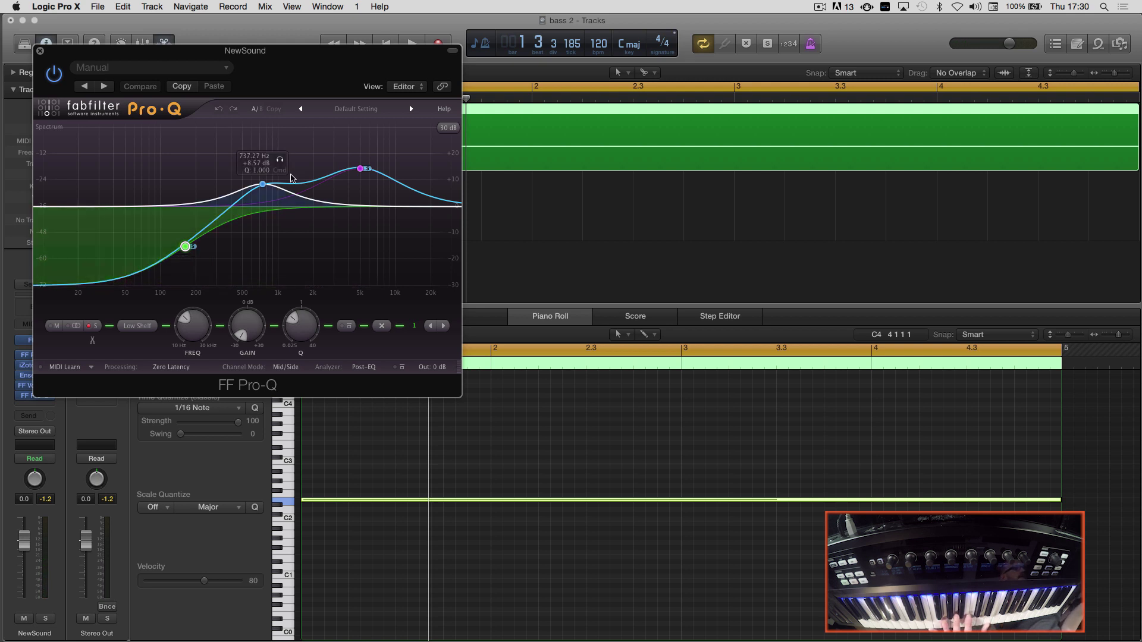
click(262, 185)
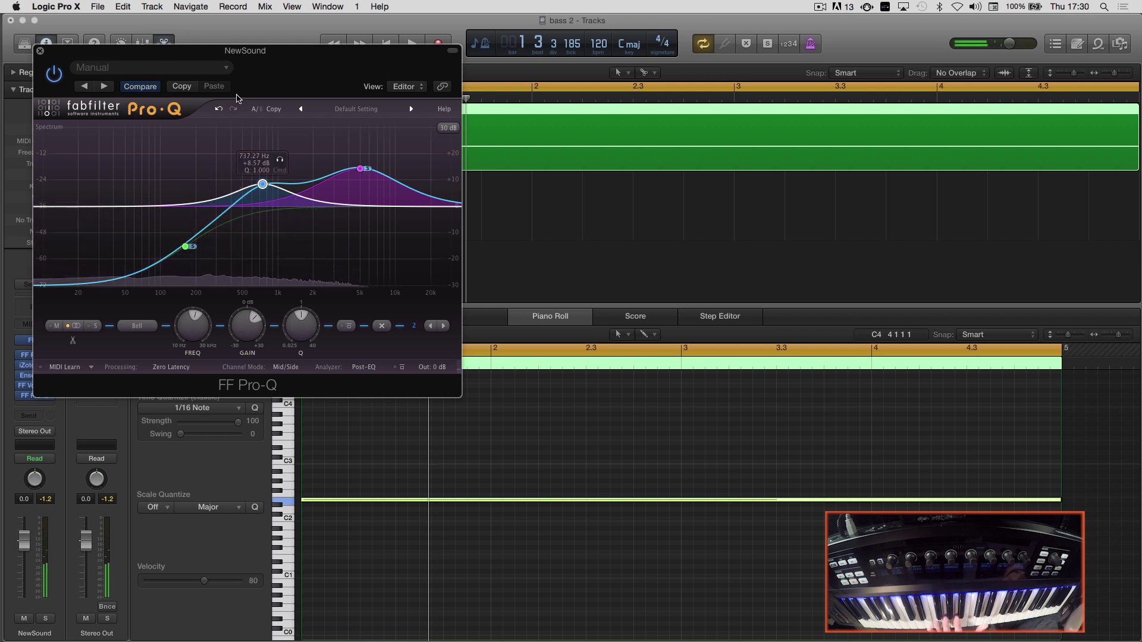
click(41, 51)
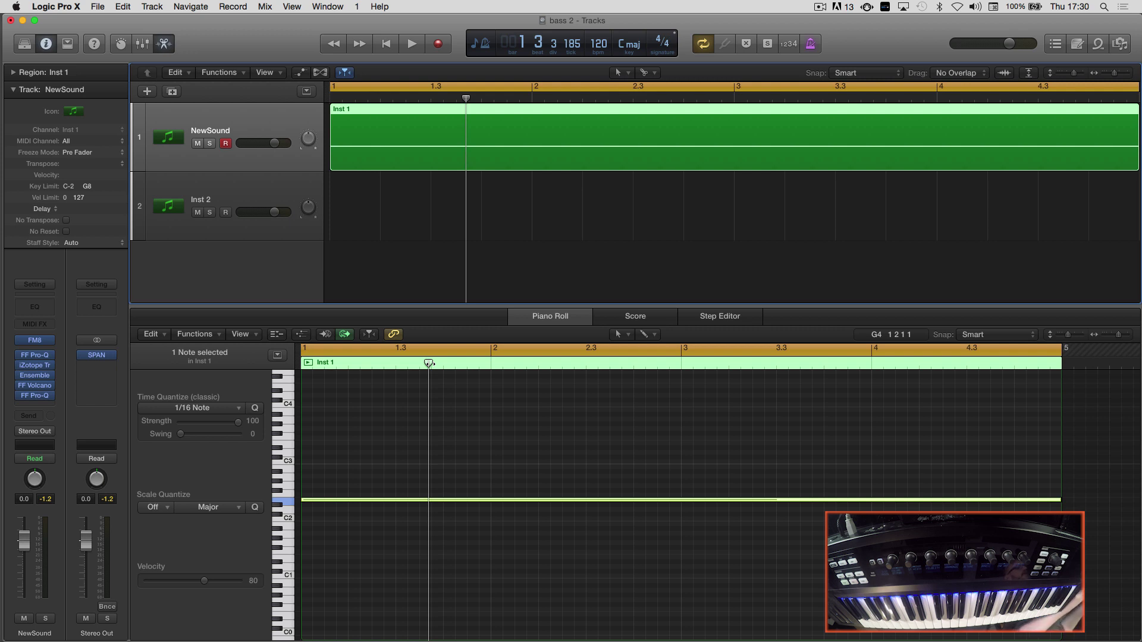
Step: Return the playhead to bar 1 and open the pitch envelope in the NewSound channel's FM8
drag(428, 363, 292, 385)
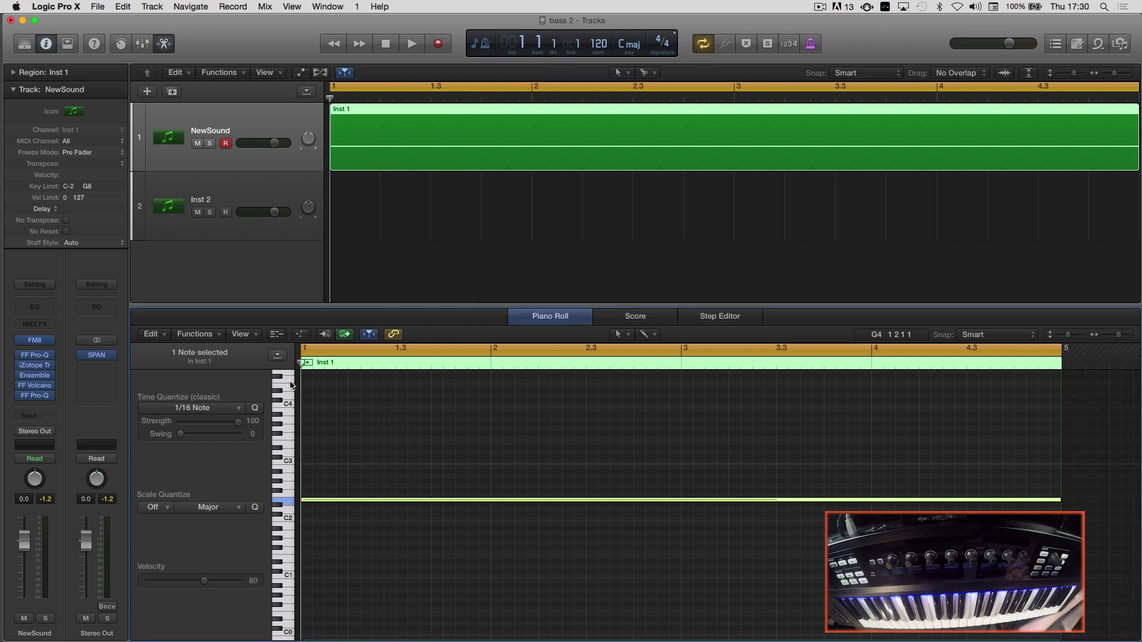
click(36, 341)
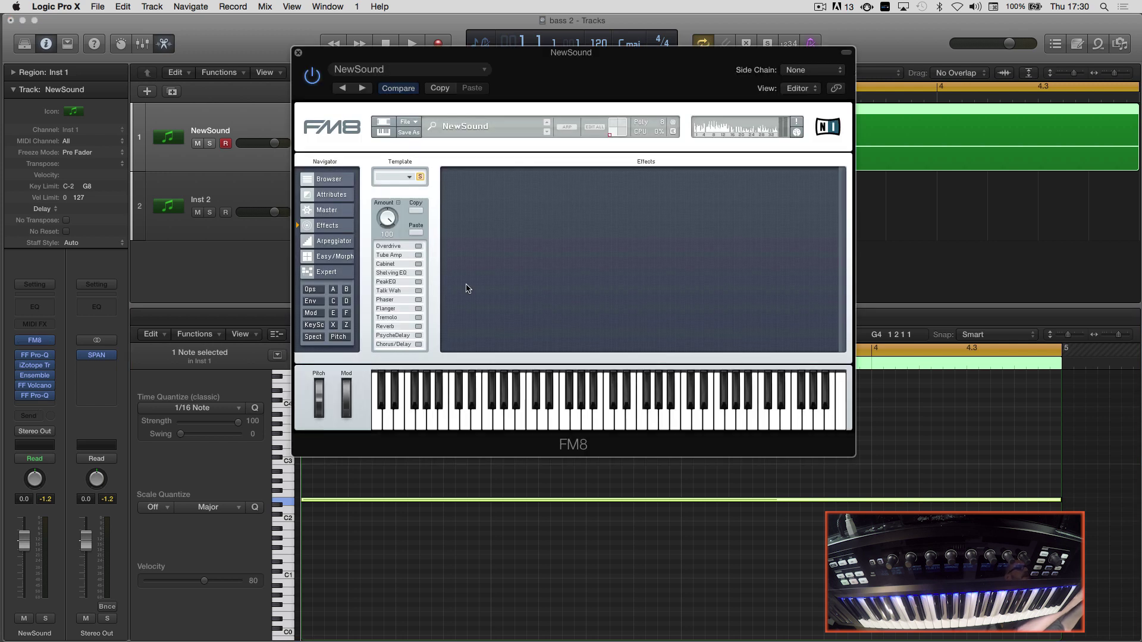
click(340, 337)
Step: Shape FM8's pitch envelope with a steep initial drop and rising and falling sections, adding breakpoints up to eight in total
drag(512, 296, 340, 273)
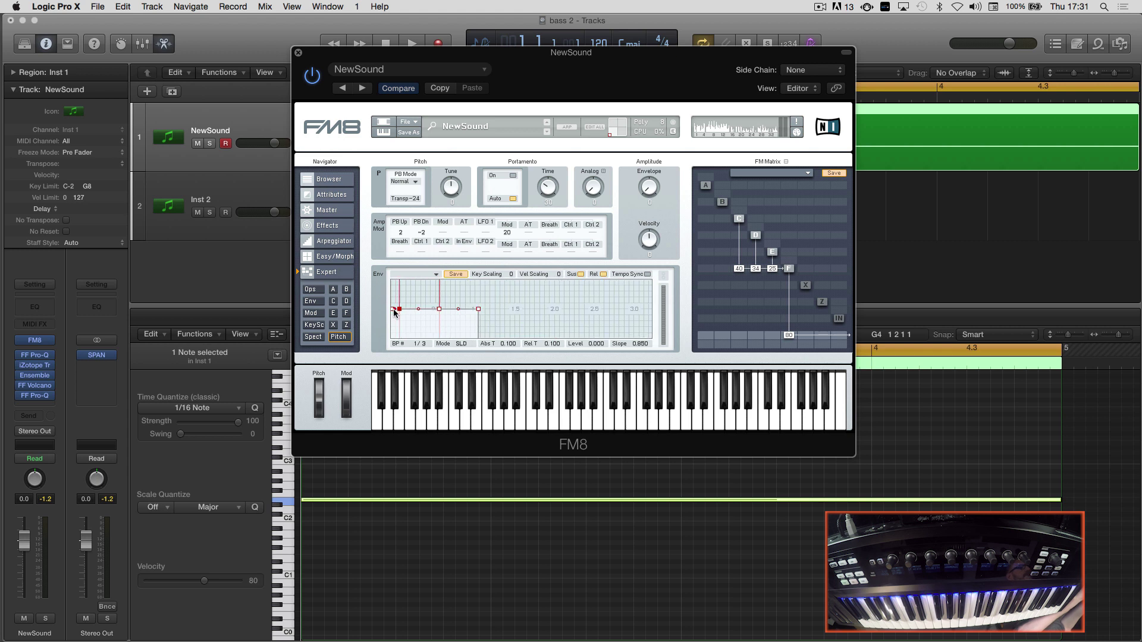
drag(414, 298, 491, 284)
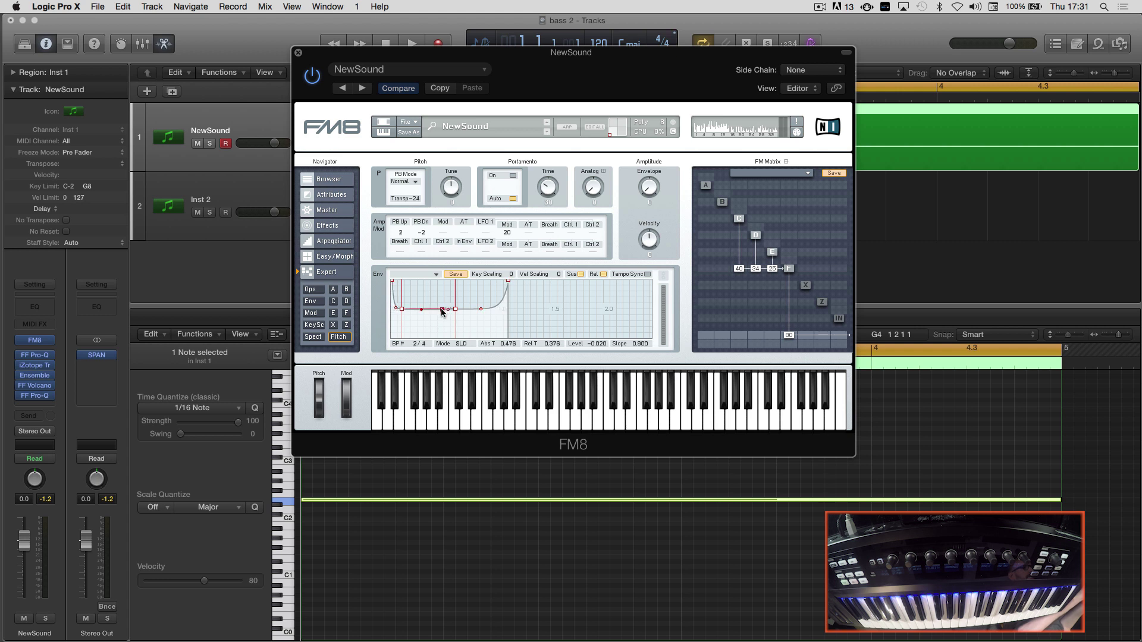
drag(457, 312, 635, 312)
double_click(580, 307)
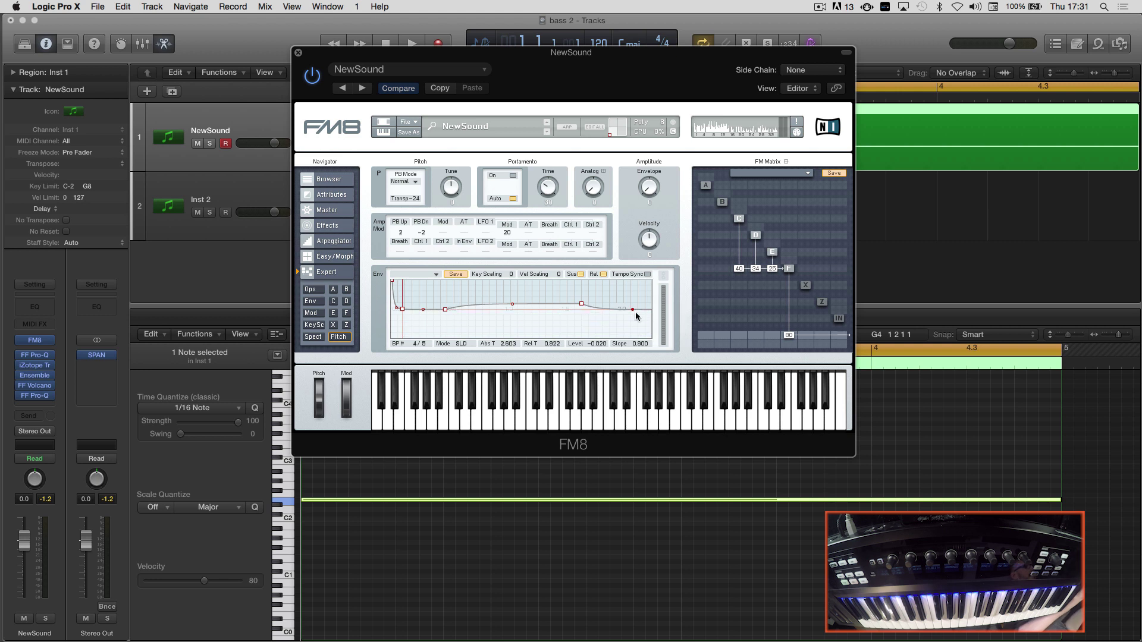
double_click(607, 299)
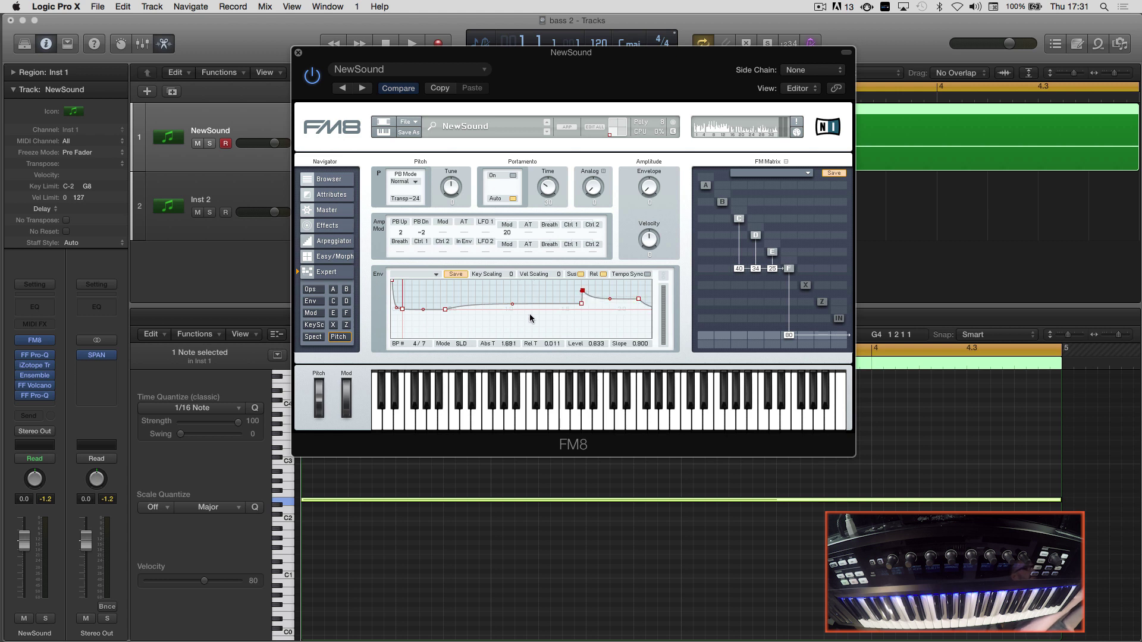
double_click(543, 294)
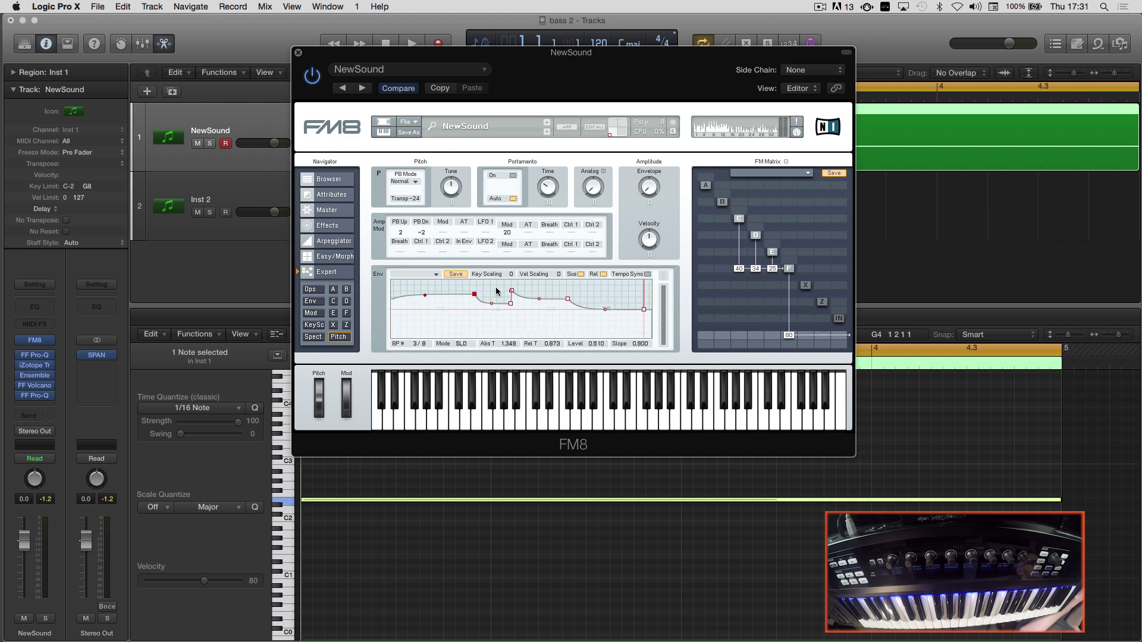
Step: Enable Tempo Sync for the pitch envelope and spread out its breakpoints, placing the fourth at time 2.750 with level -0.122
drag(535, 324, 464, 324)
drag(541, 377, 548, 363)
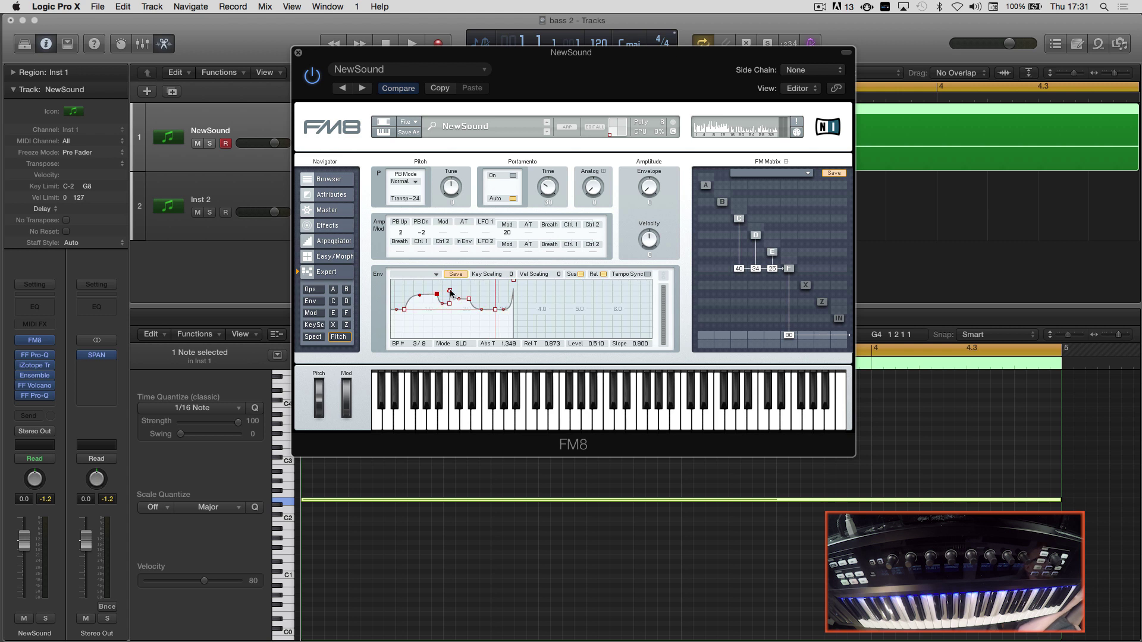
drag(427, 290, 638, 258)
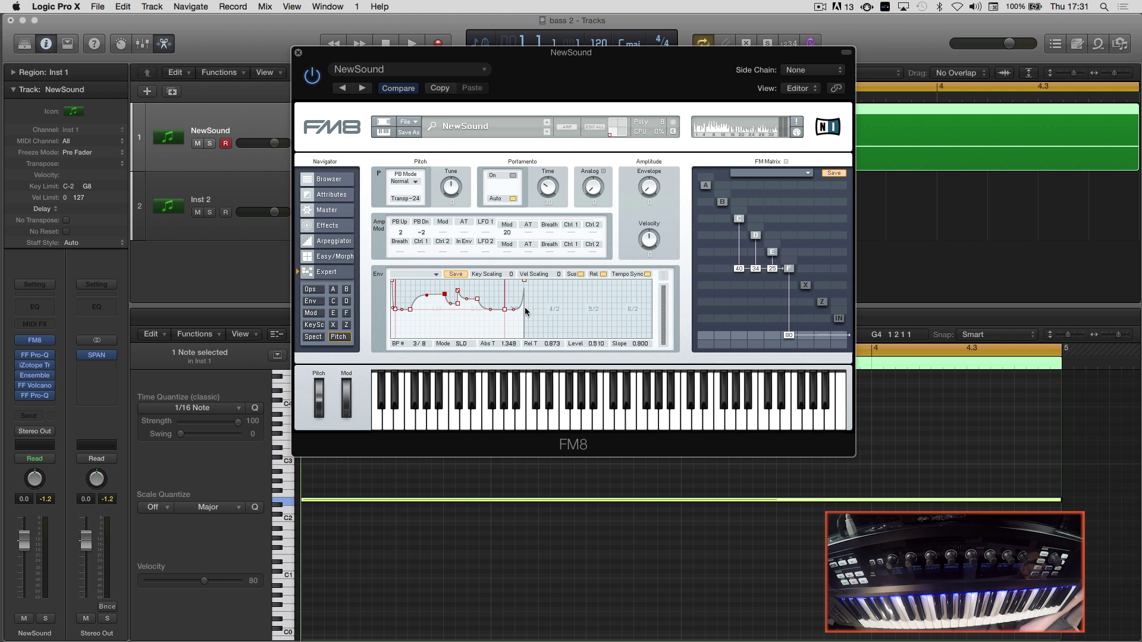
drag(504, 312, 554, 296)
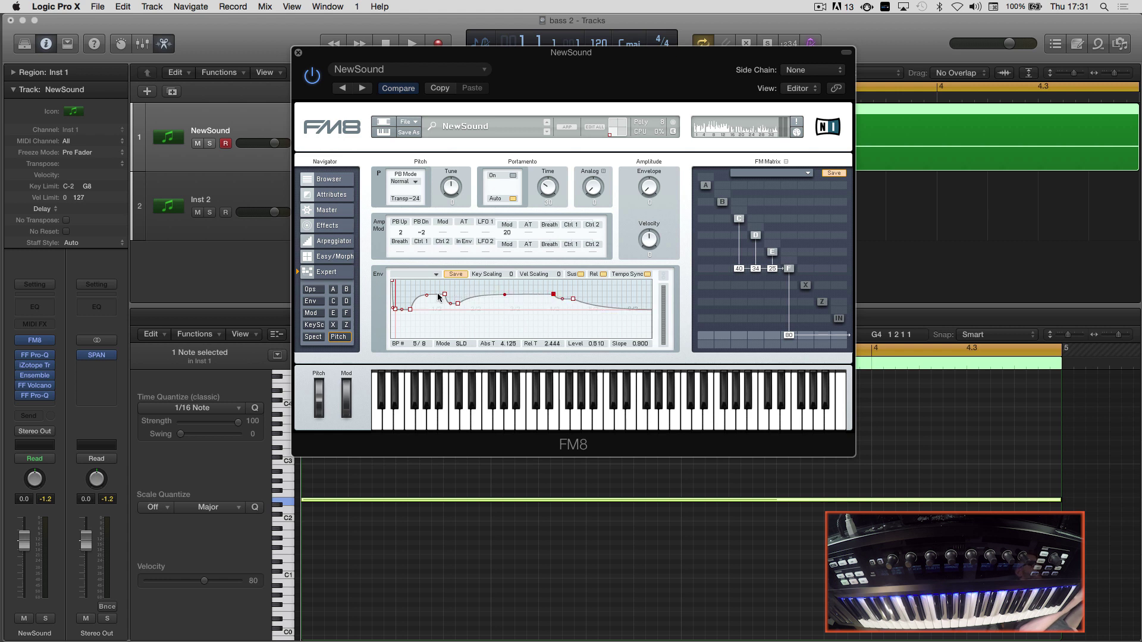
drag(438, 296, 484, 316)
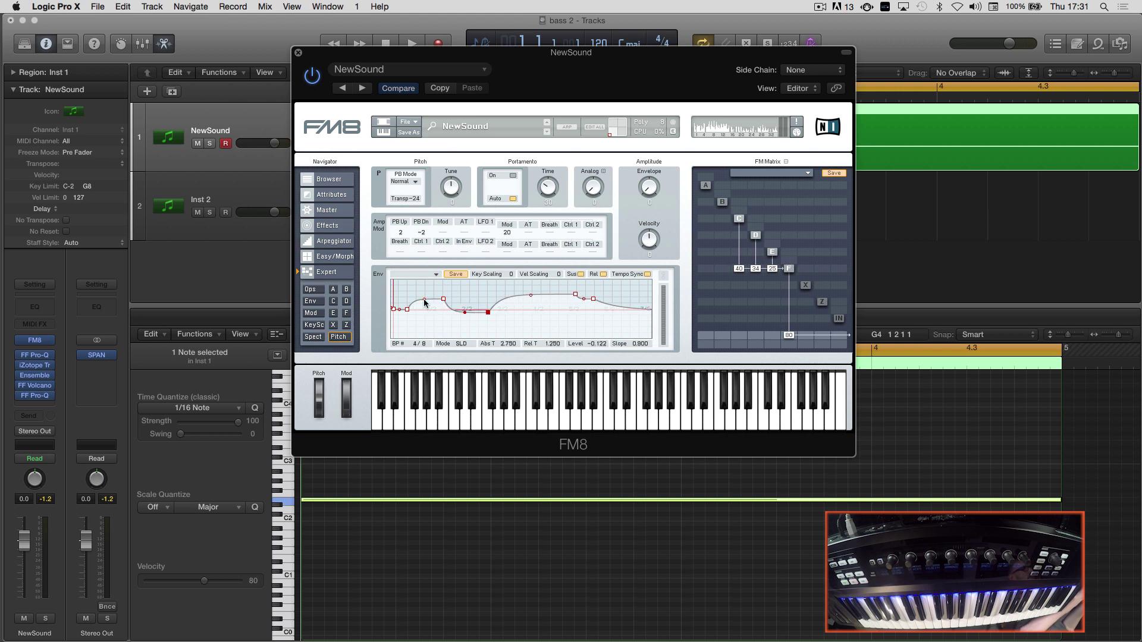
Step: Play the region while adjusting the pitch envelope amount, and move the third breakpoint to time 1.750 with level 0.224
key(space)
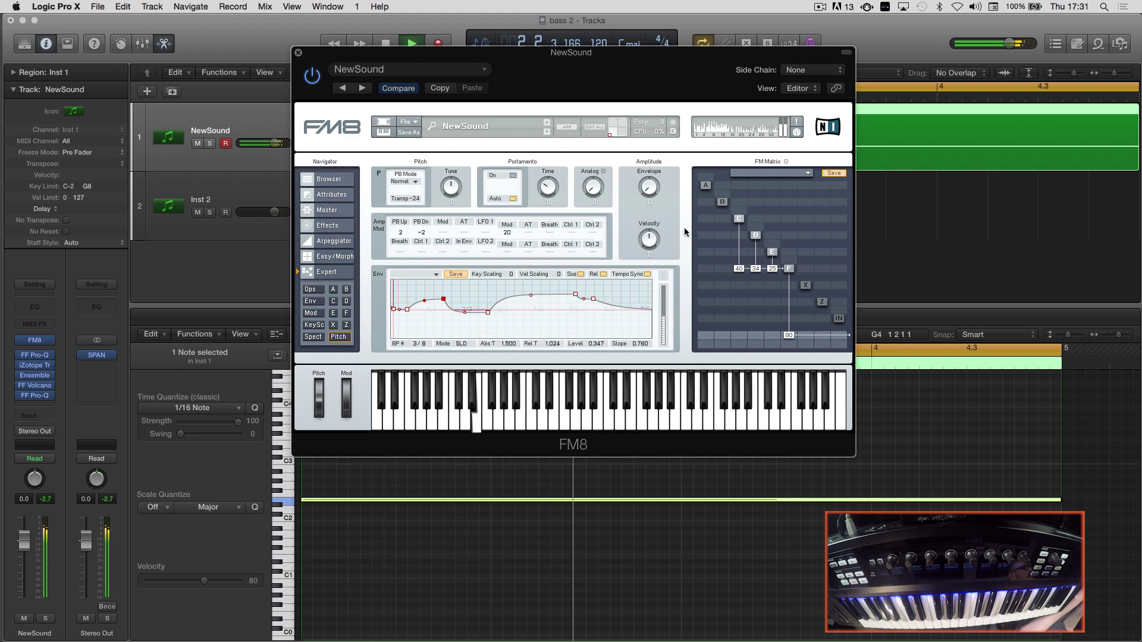
drag(653, 195, 654, 160)
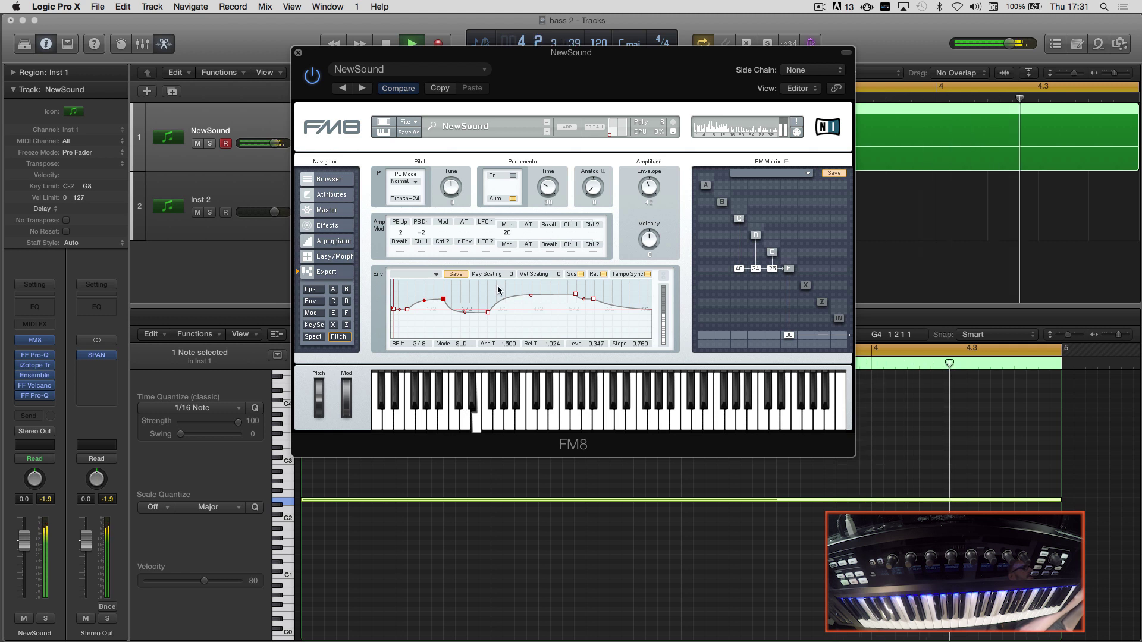
mouse_move(443, 299)
mouse_down()
mouse_move(451, 293)
mouse_move(453, 307)
mouse_up()
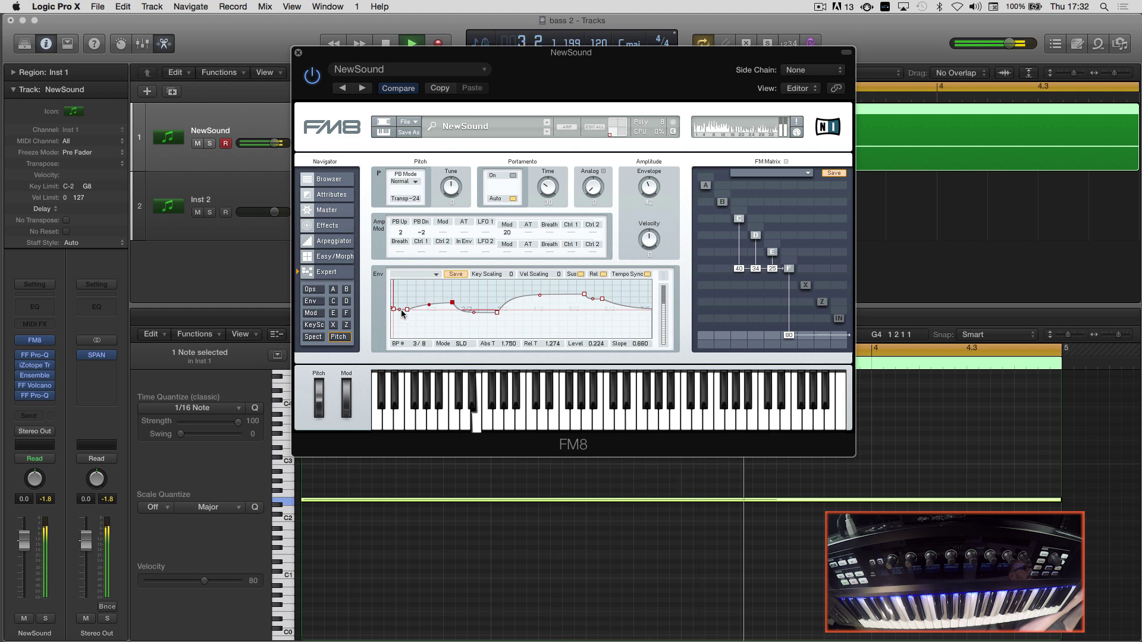
Step: Set the fourth pitch breakpoint's slope to 0.740 and move the sixth to time 4.250 with level -0.102
click(474, 309)
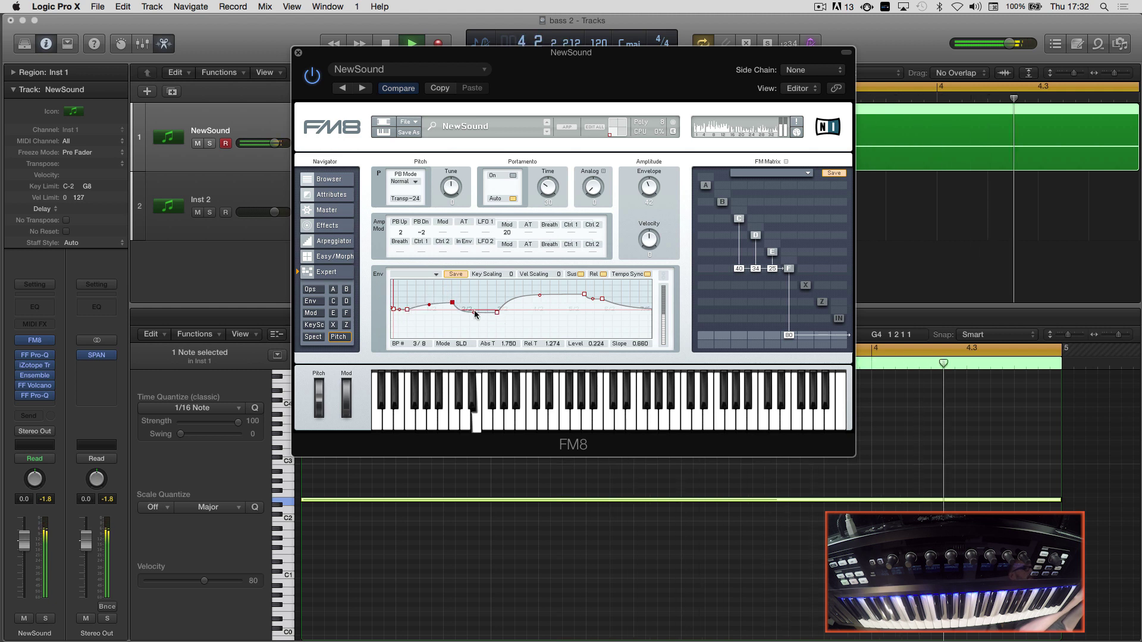
drag(473, 310, 474, 306)
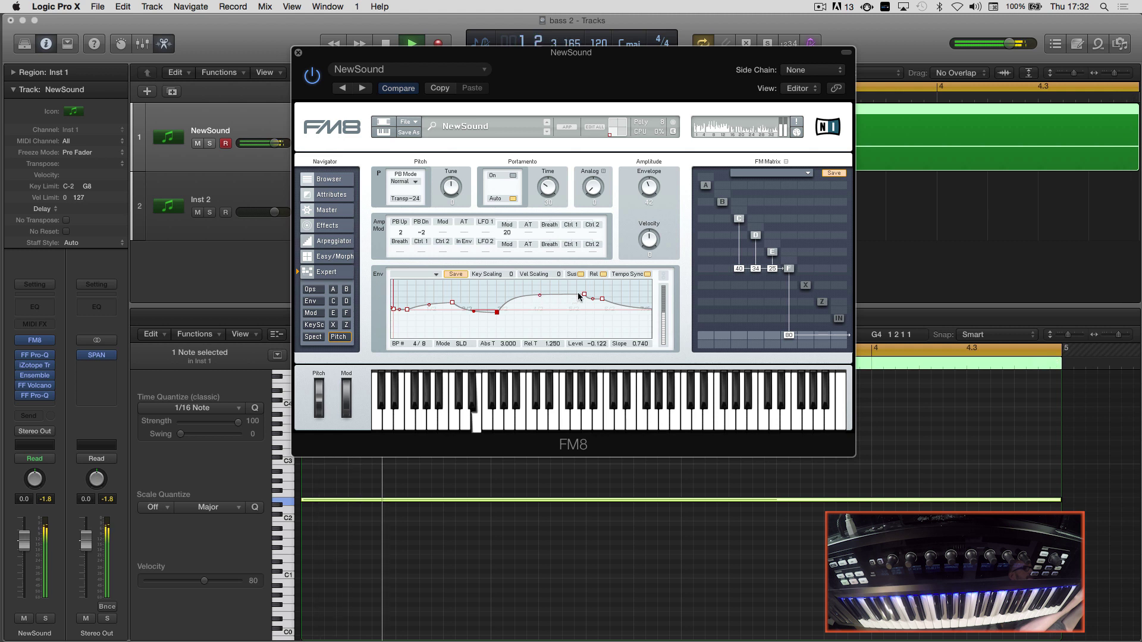
drag(585, 294, 541, 312)
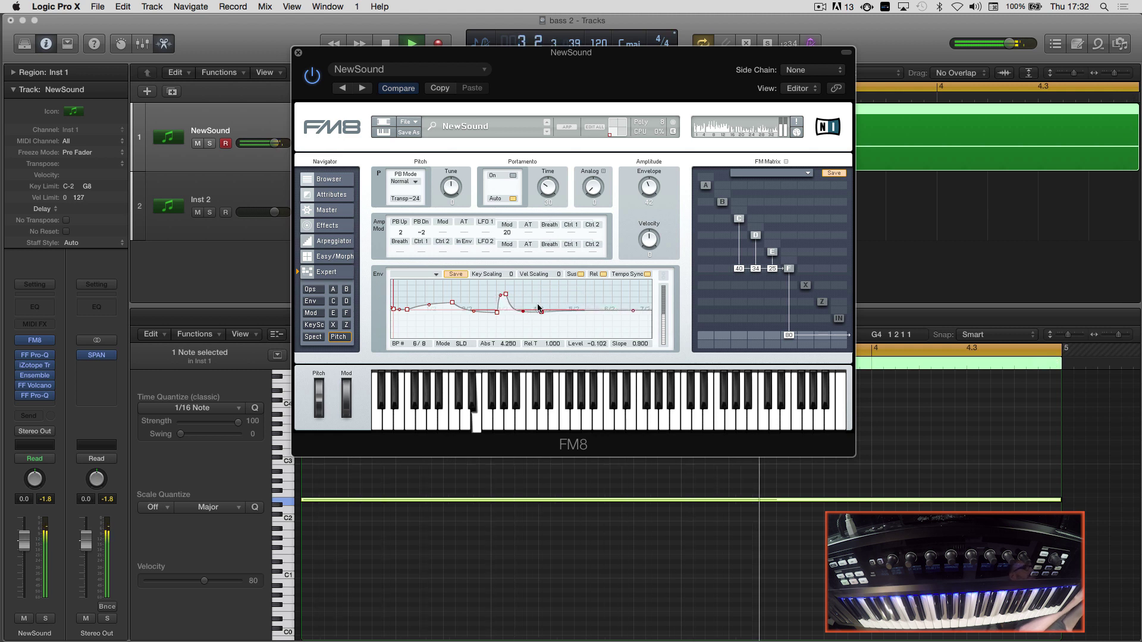
Step: Add a ninth breakpoint to FM8's pitch envelope and adjust the points in its early section during playback
double_click(462, 306)
drag(464, 308, 451, 289)
click(476, 311)
double_click(409, 289)
double_click(408, 290)
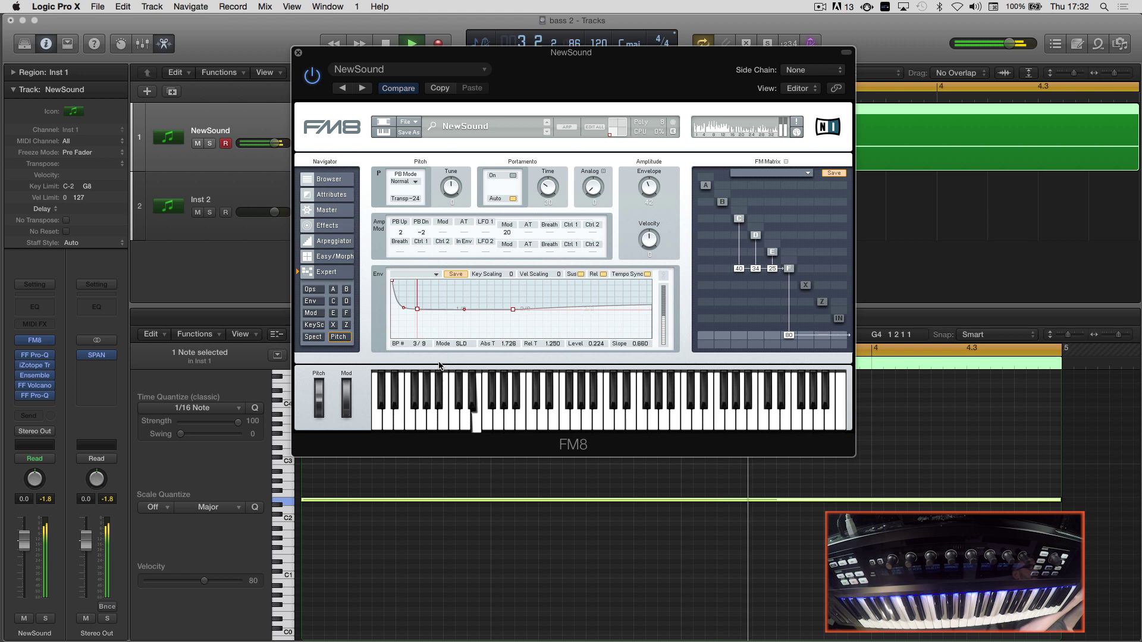
Step: Audition the note and move breakpoint 2 of FM8's pitch envelope to time 0.594 with level -0.041, and close FM8
click(405, 306)
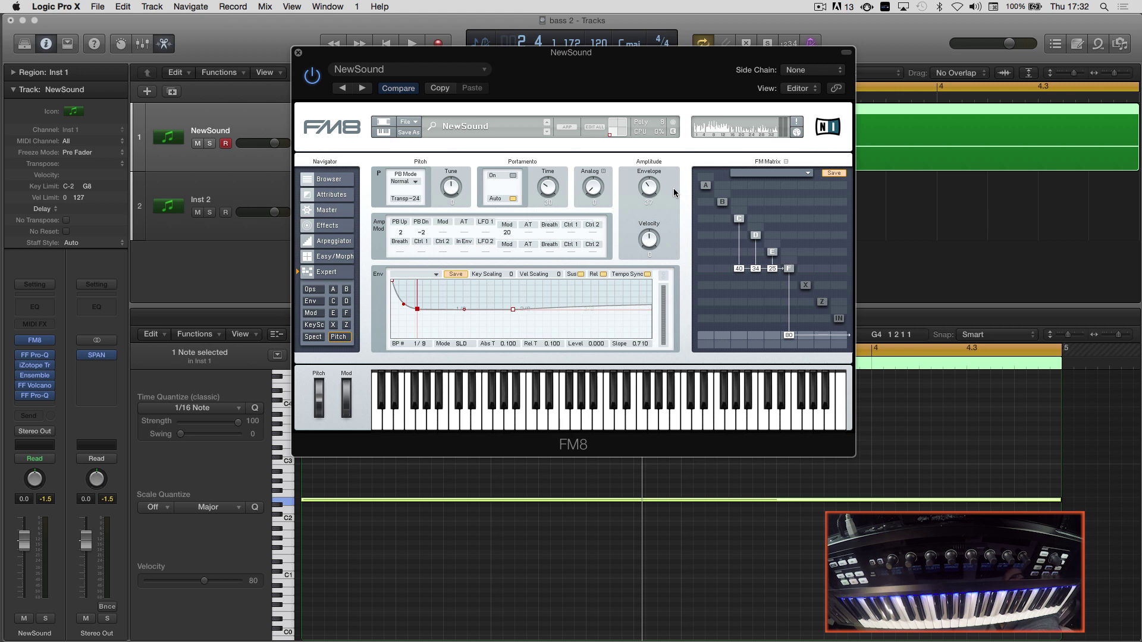
key(space)
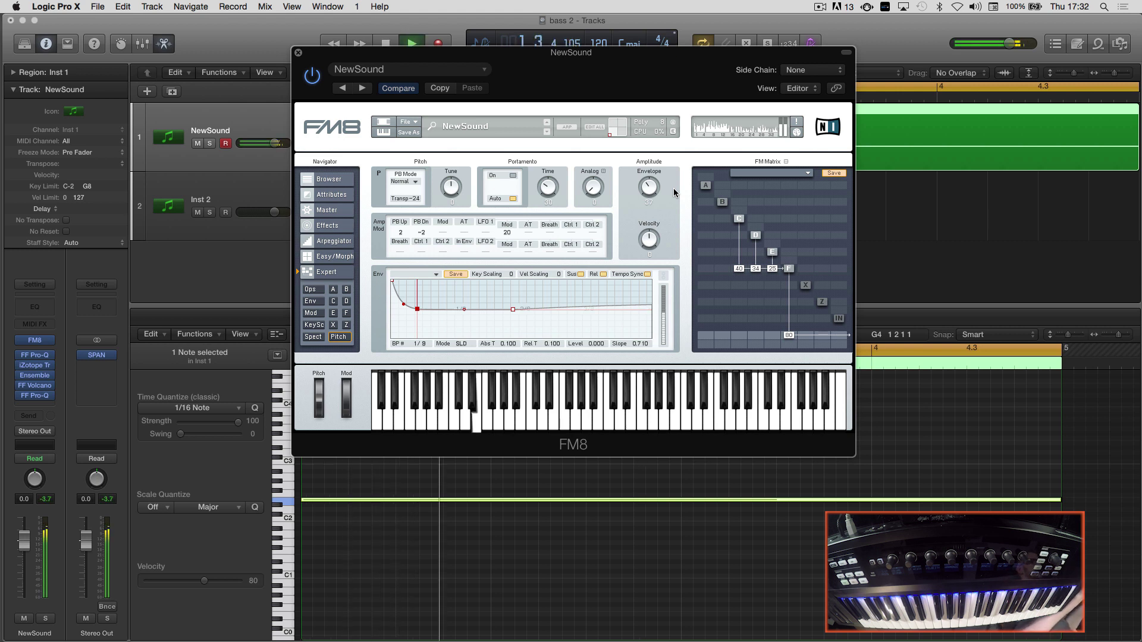
key(space)
drag(513, 310, 542, 312)
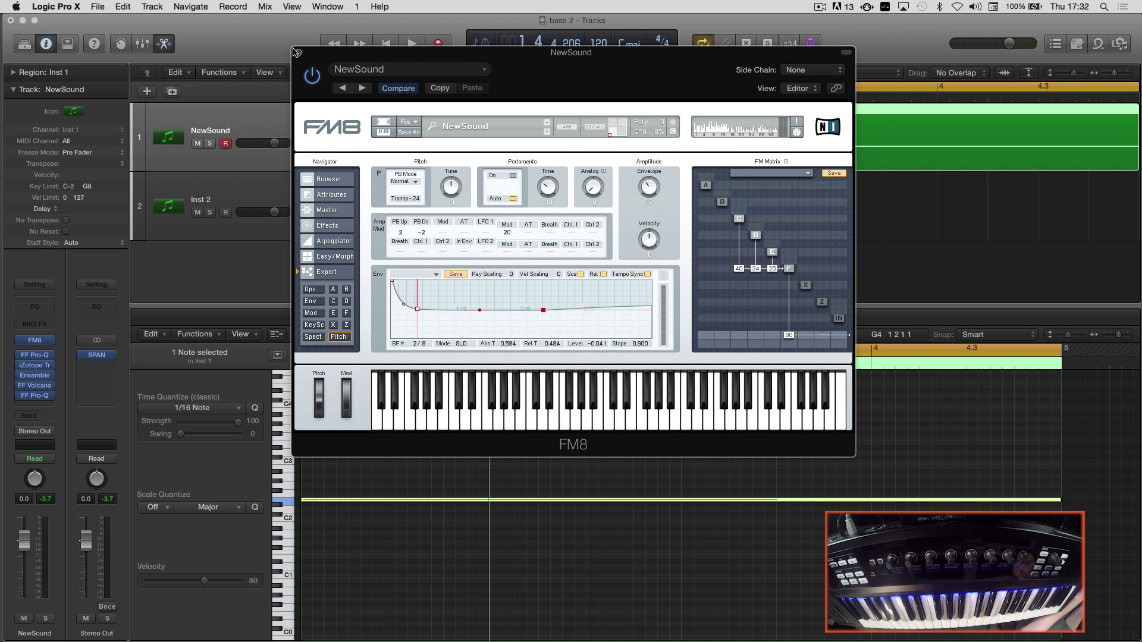
click(299, 53)
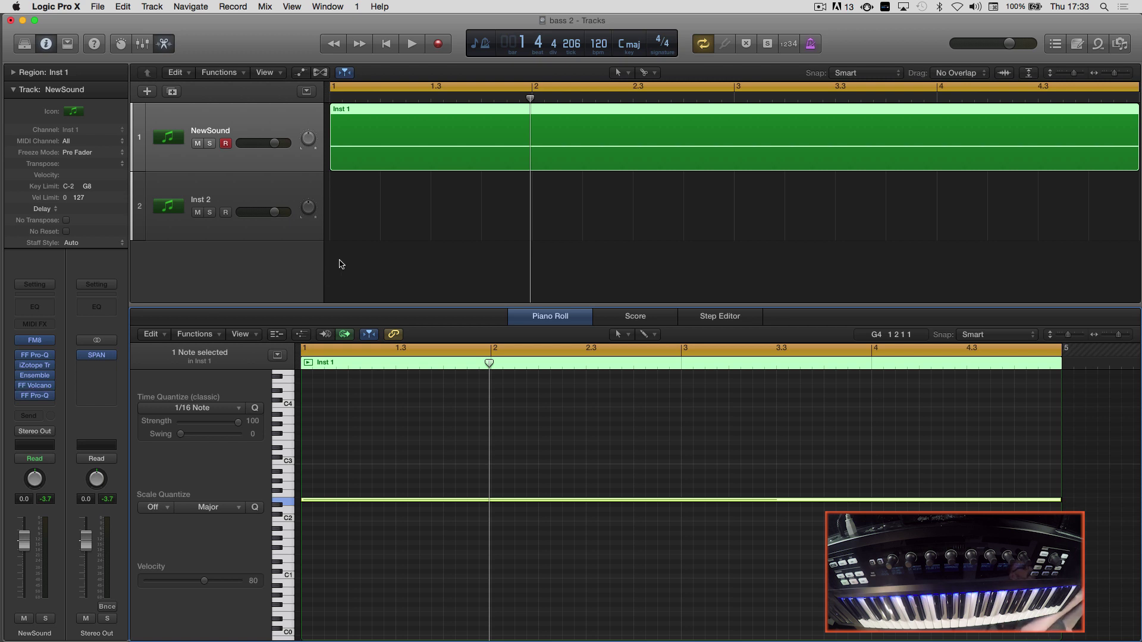
Step: Bounce the Inst 1 region in place and play back the resulting audio region
click(428, 243)
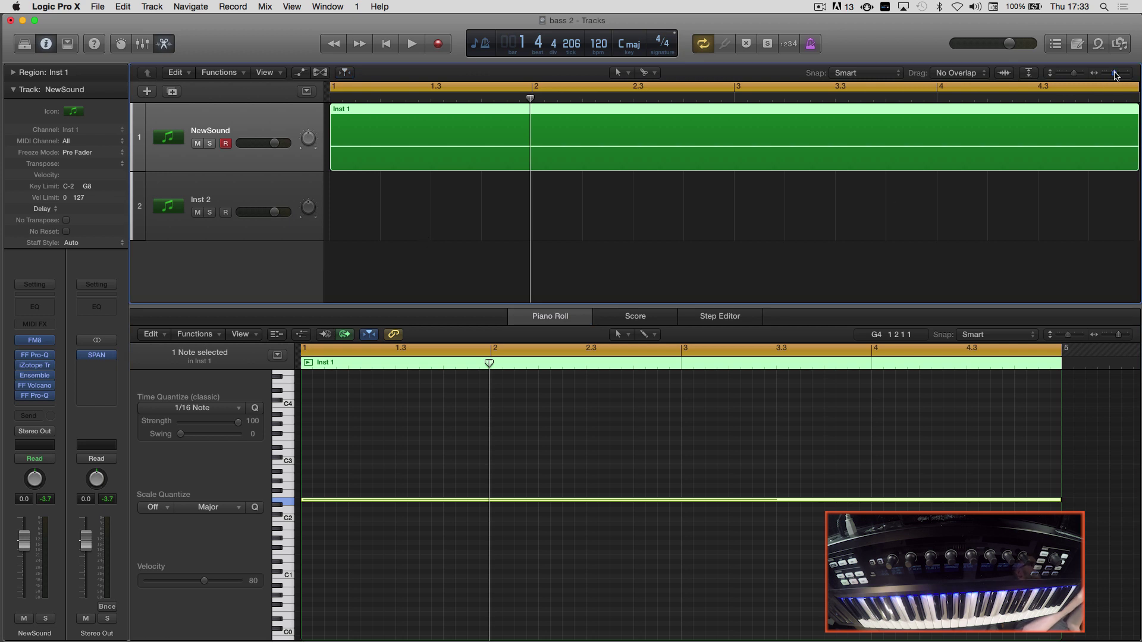
drag(1115, 73, 1108, 74)
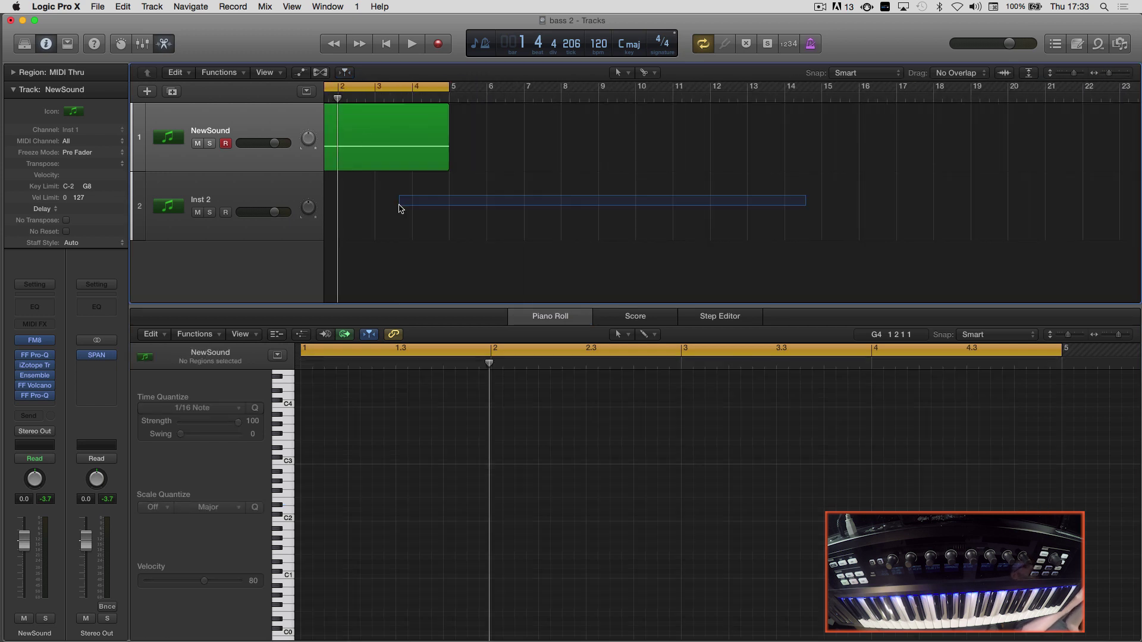
right_click(329, 156)
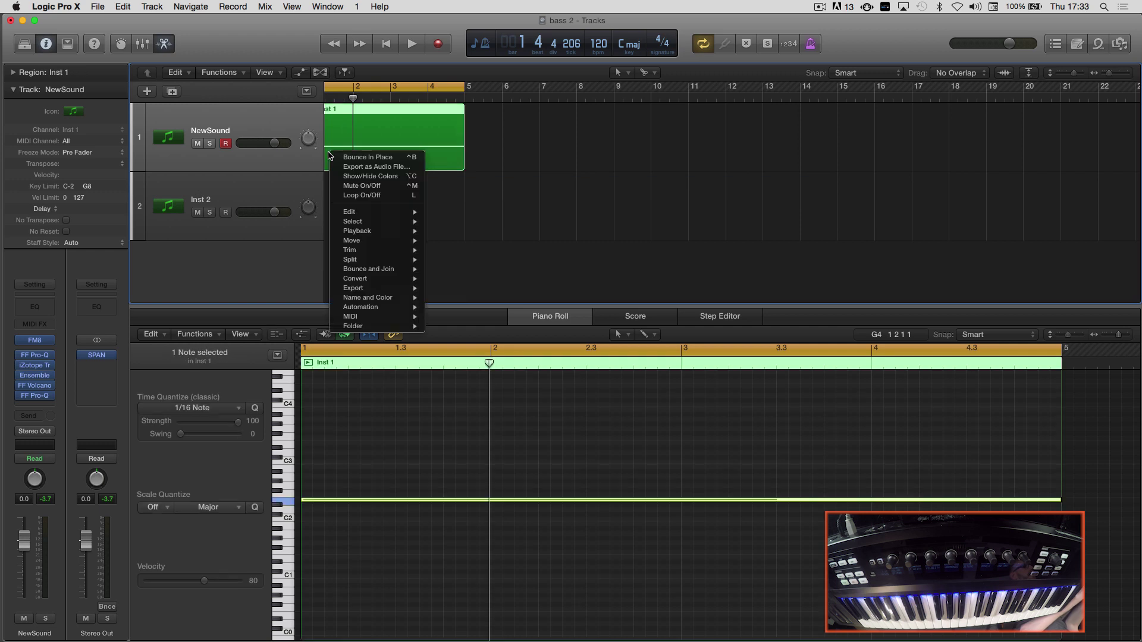
click(369, 157)
key(Return)
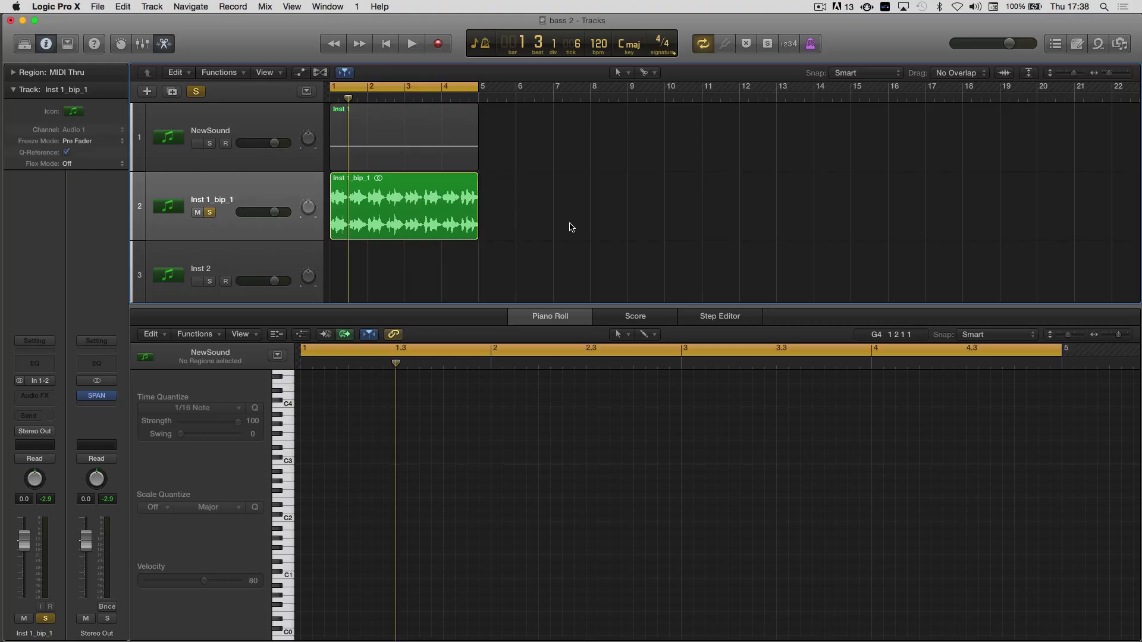
key(space)
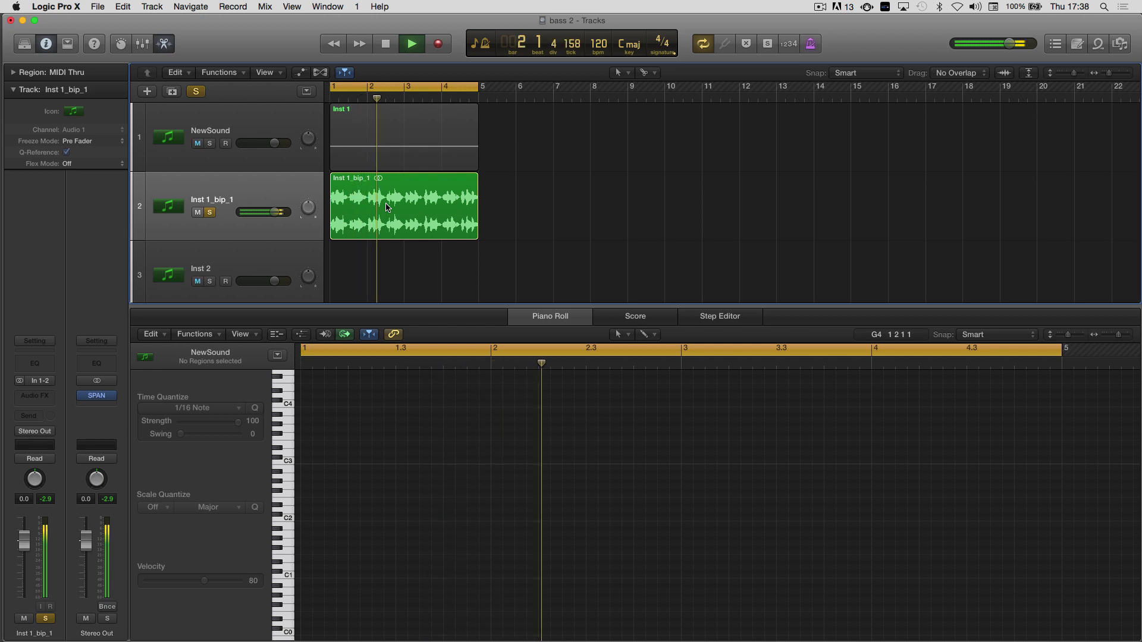
key(space)
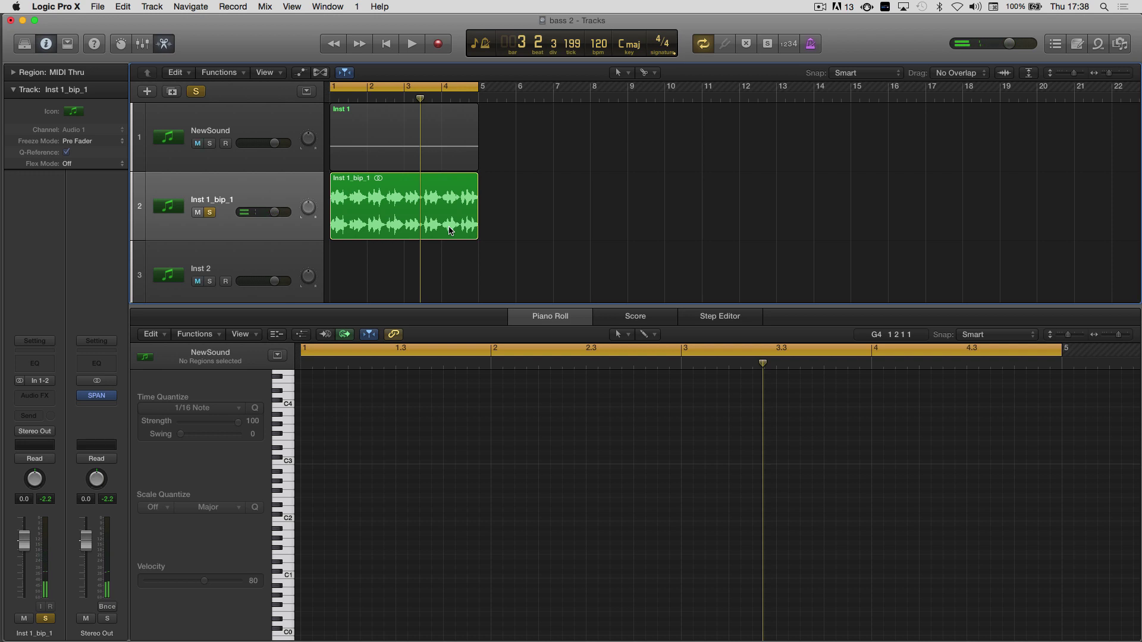
Step: Export the Inst 1_bip_1 region to the Desktop as a 16 Bit WAVE audio file
right_click(402, 217)
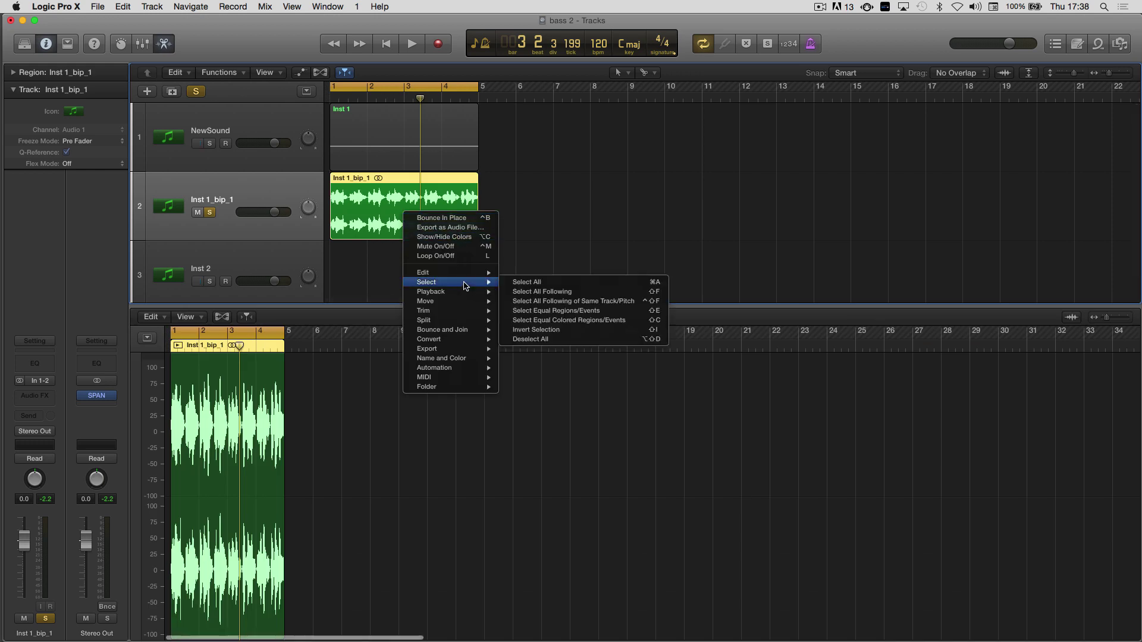
mouse_move(480, 334)
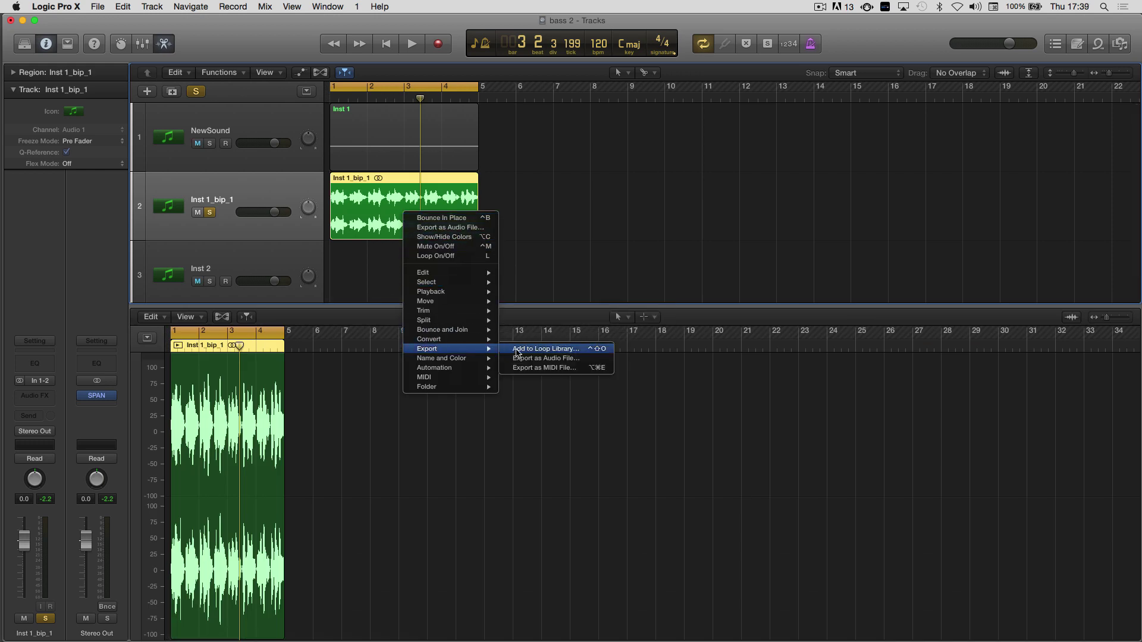
click(575, 361)
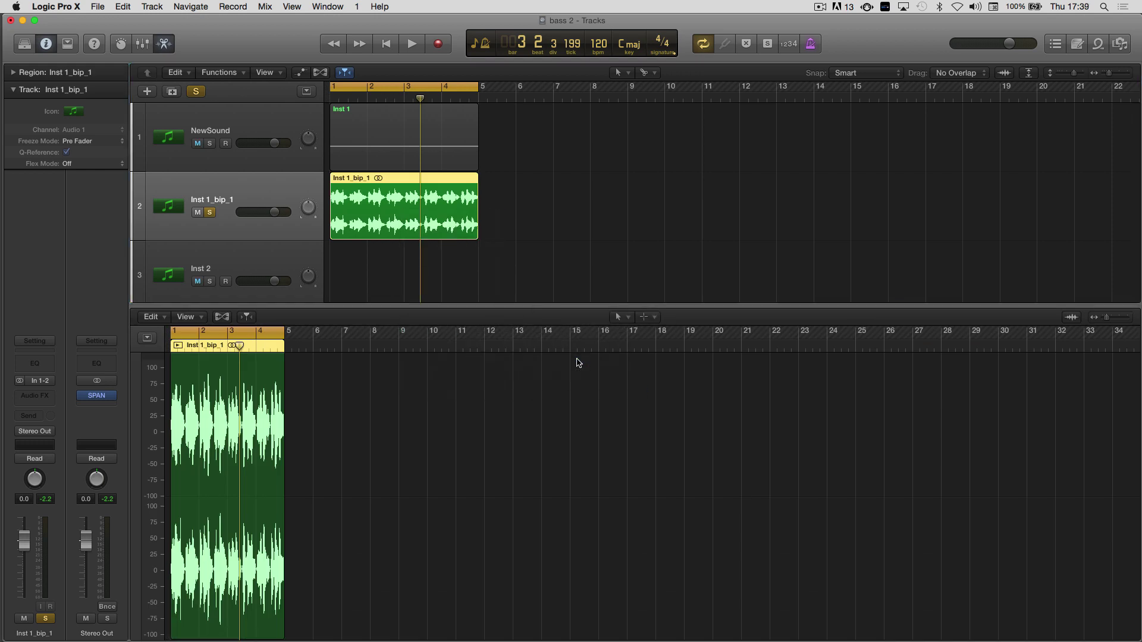
click(400, 203)
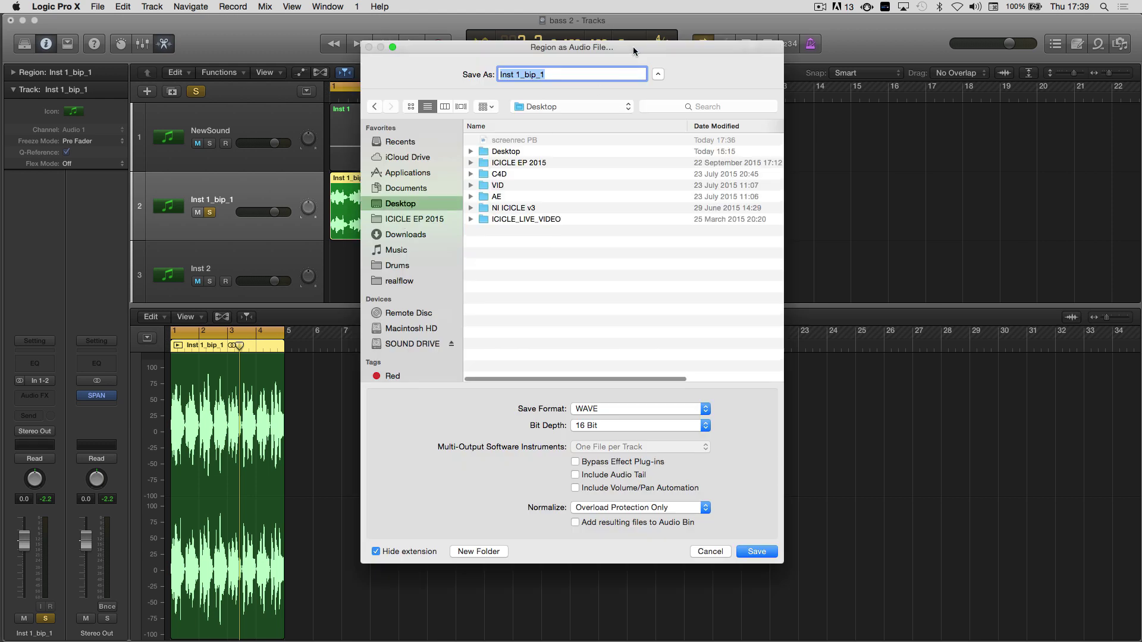
key(Return)
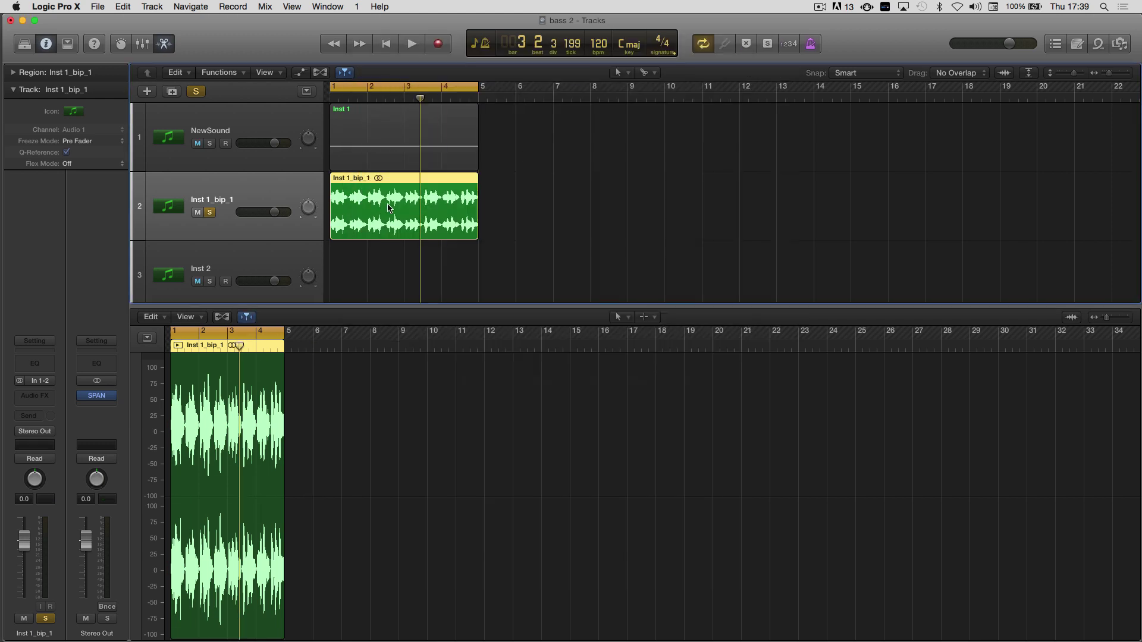
click(227, 260)
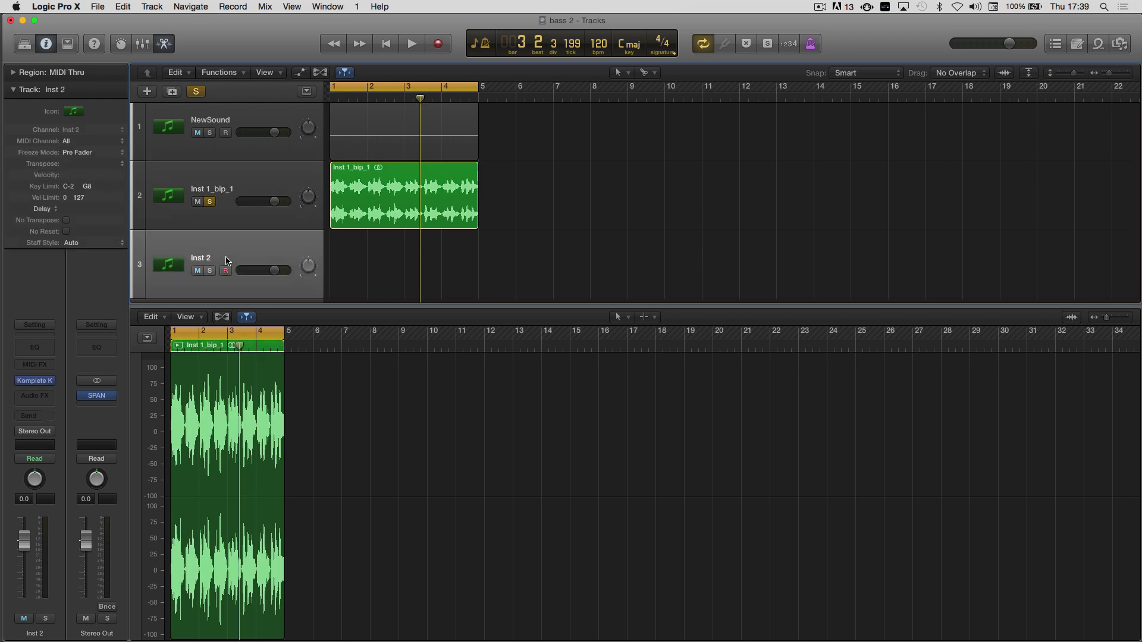
mouse_move(37, 384)
click(36, 383)
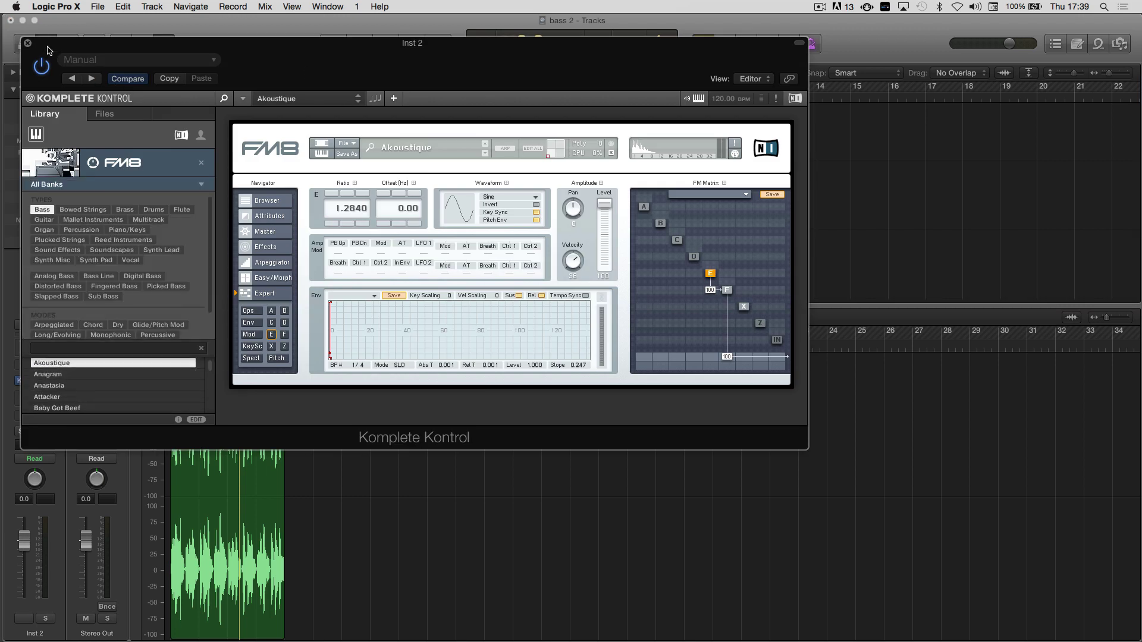
click(28, 43)
Step: Add a new software instrument track below Inst 2
scroll(359, 270, down, 2)
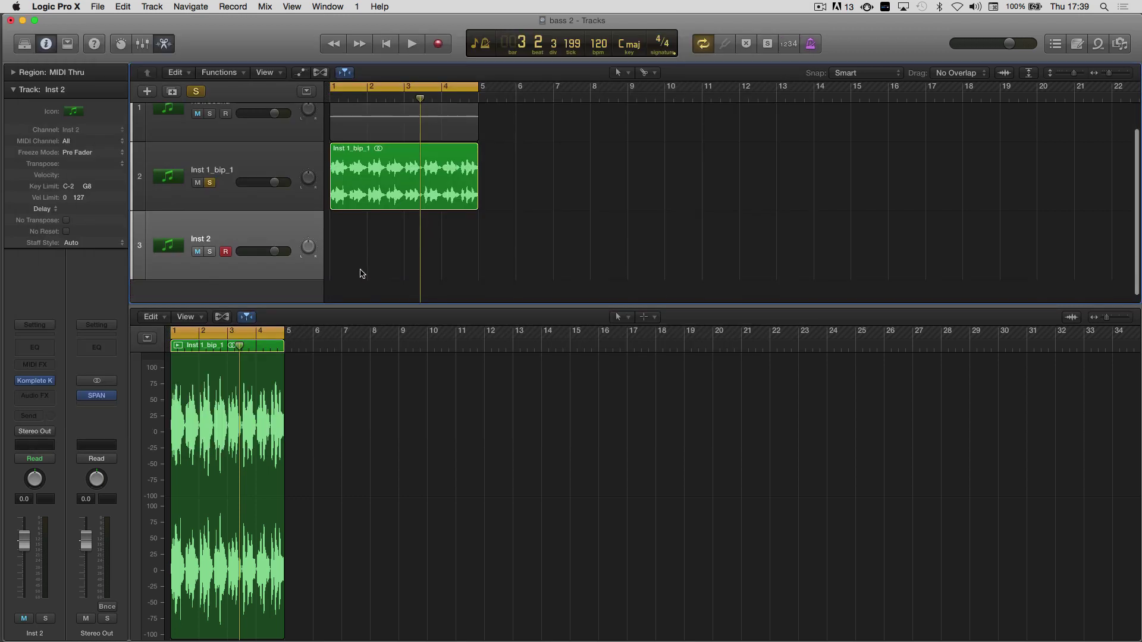
double_click(216, 281)
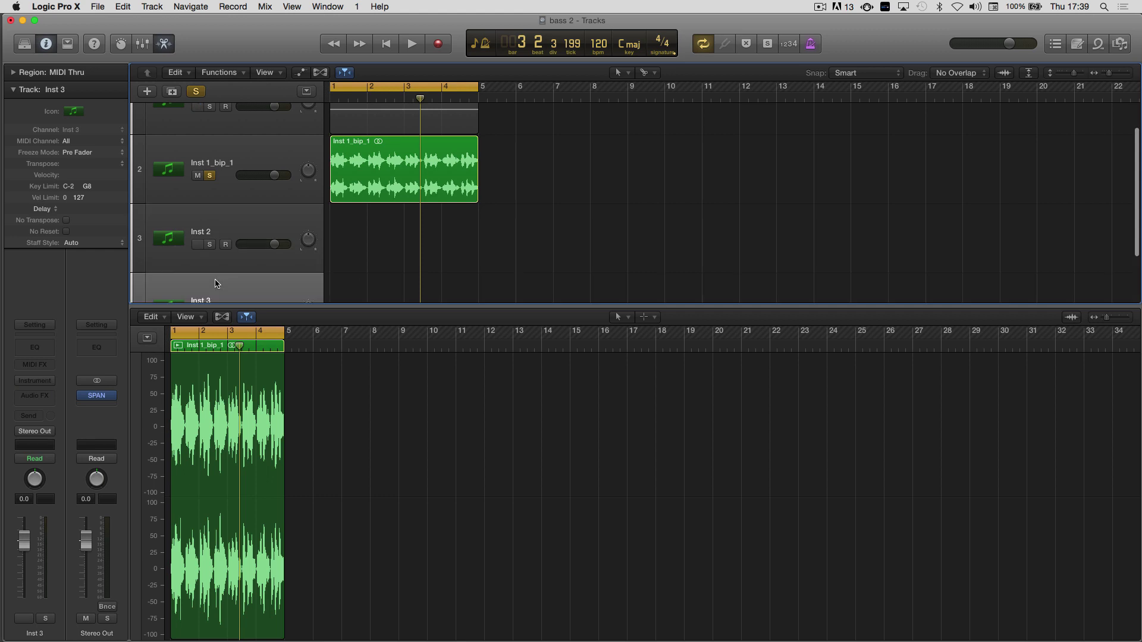
scroll(265, 283, down, 2)
scroll(250, 268, up, 1)
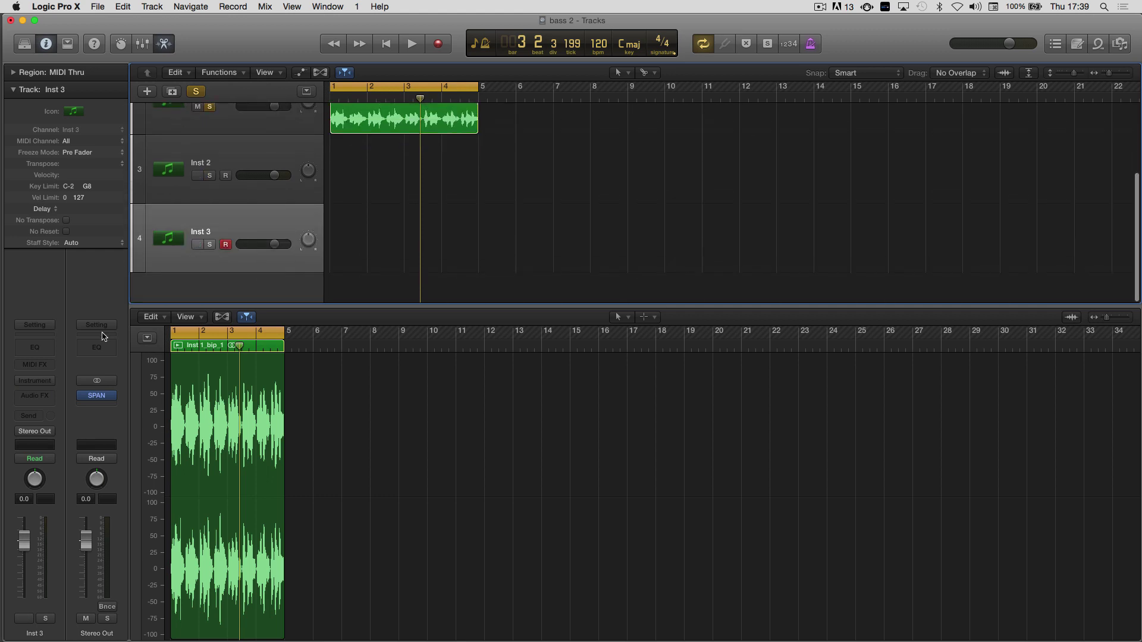
Step: Load the stereo version of Kontakt 5 on the Inst 3 track and move its window clear of the track headers
click(35, 381)
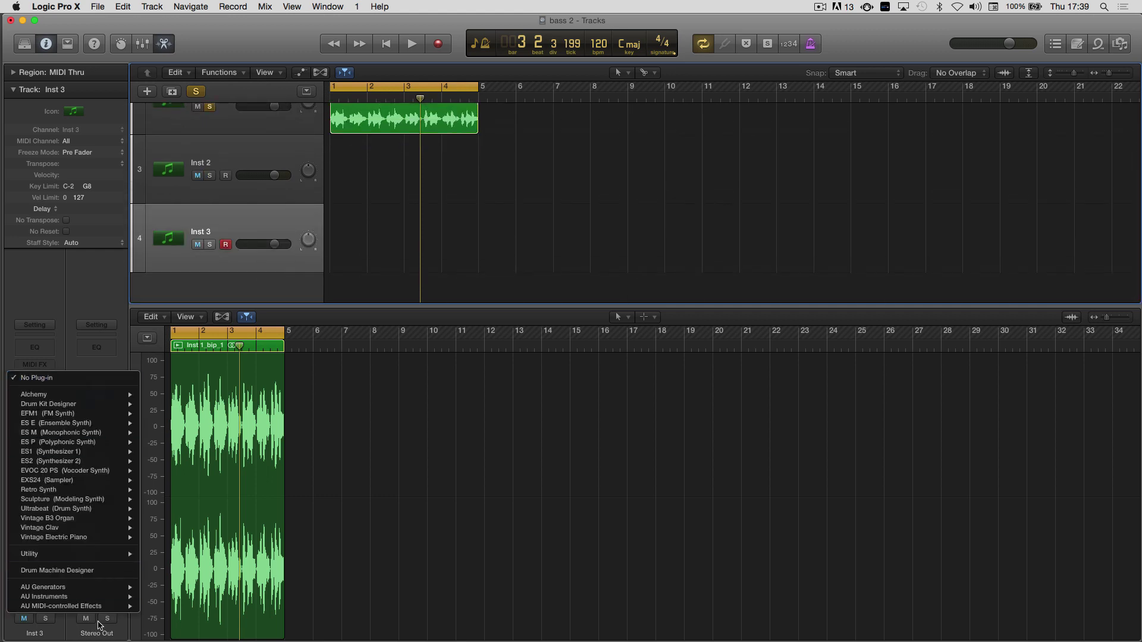
mouse_move(107, 598)
mouse_move(182, 595)
mouse_move(288, 604)
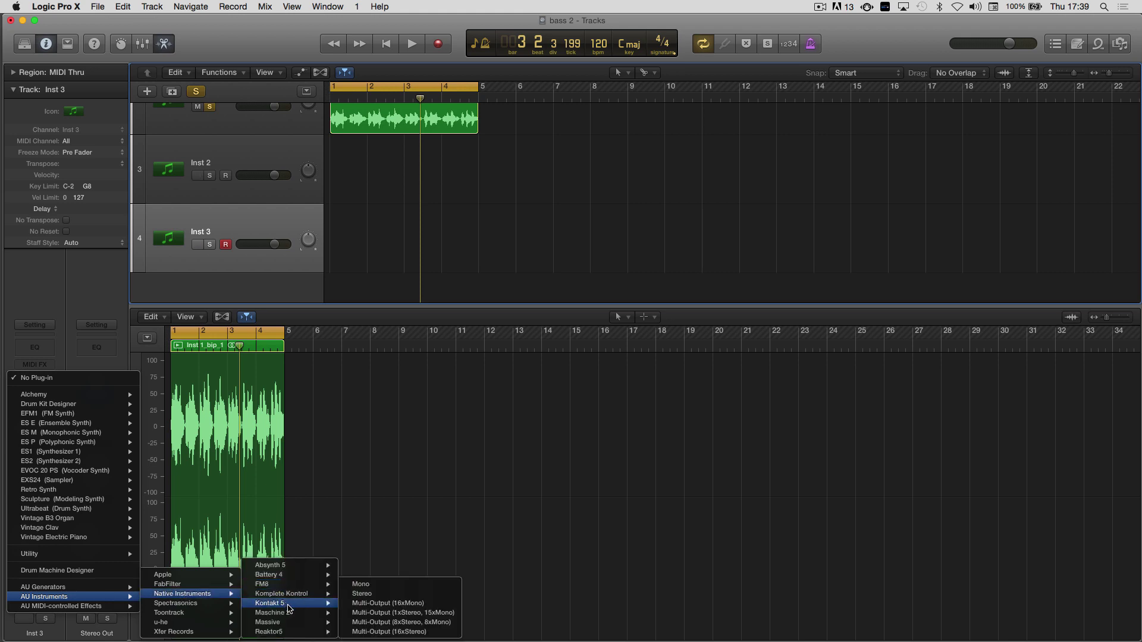
click(371, 595)
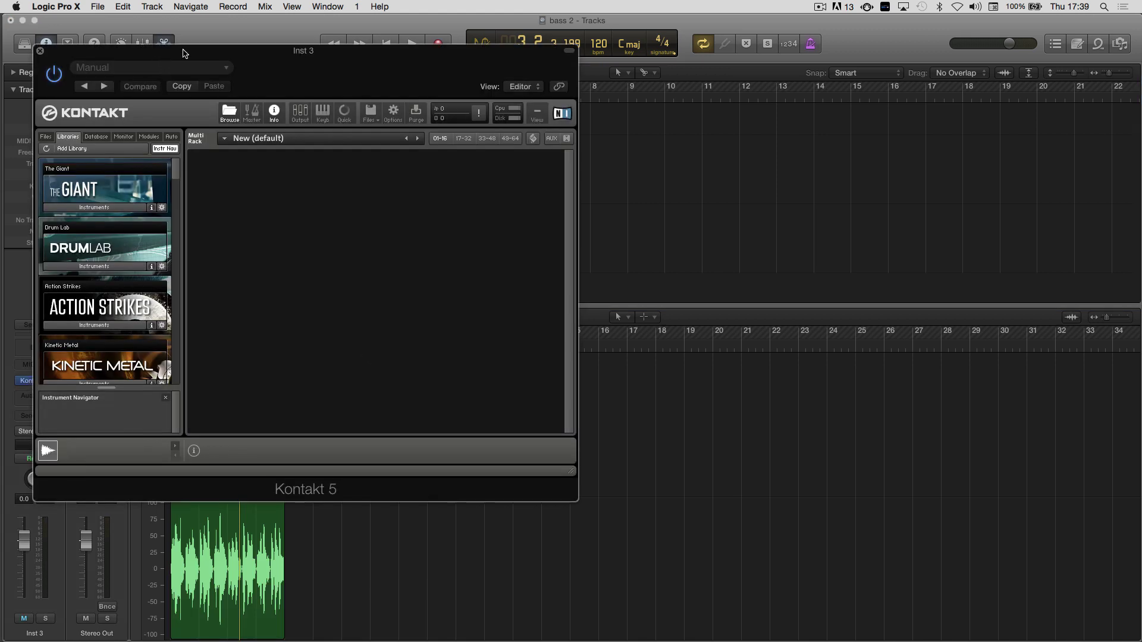
drag(183, 54, 582, 45)
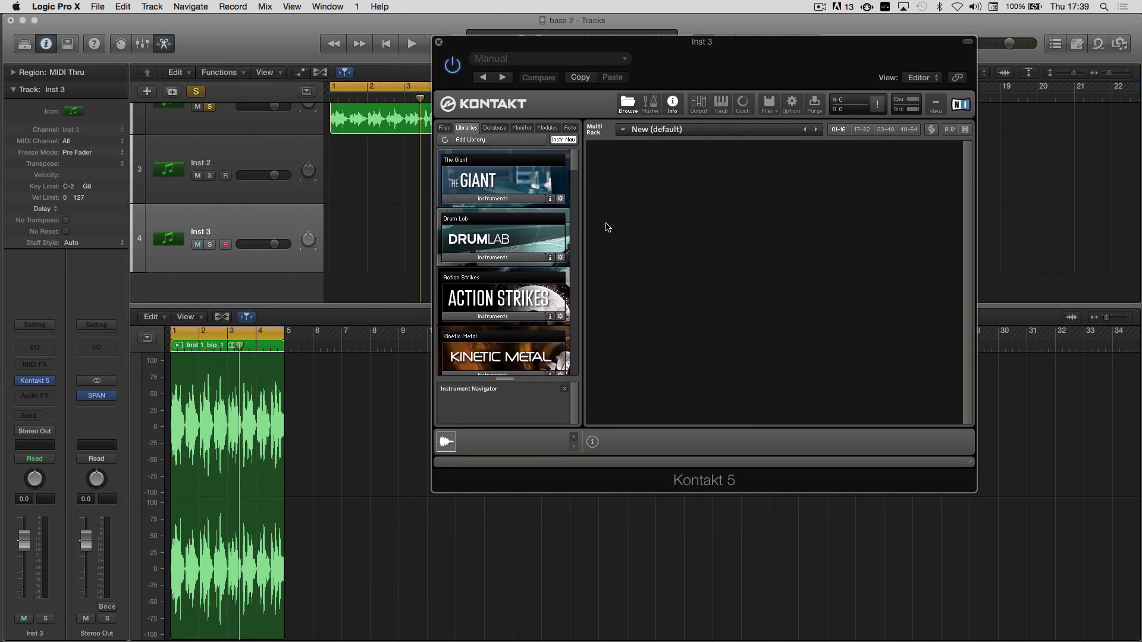
Step: Load Inst 1_bip_1.wav from the Desktop into Kontakt's rack as a new instrument
click(444, 127)
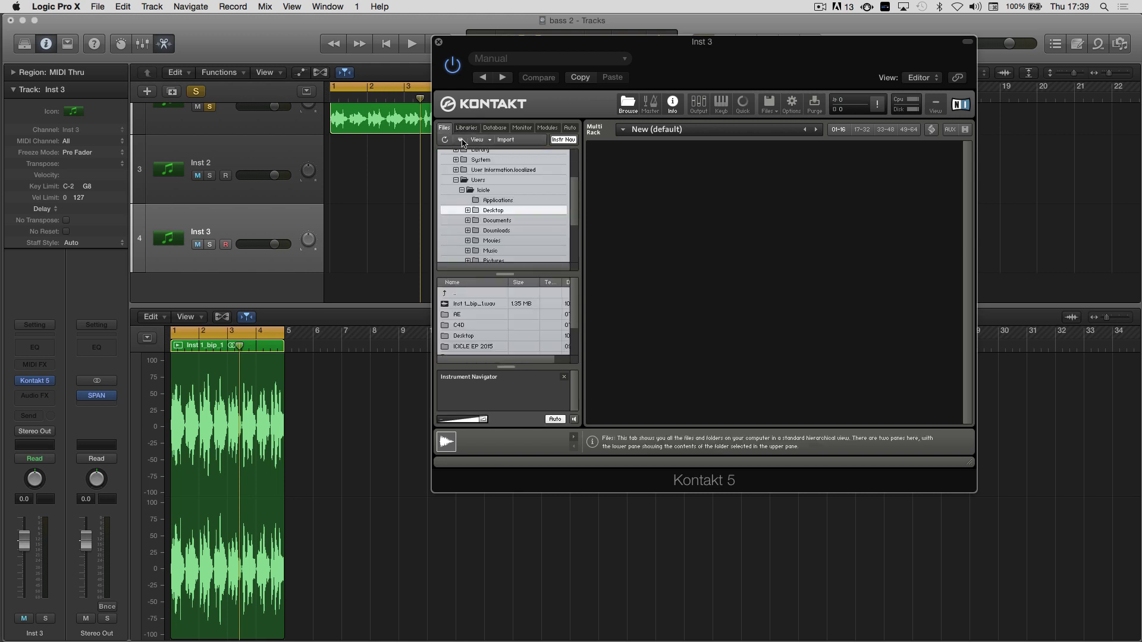
click(484, 306)
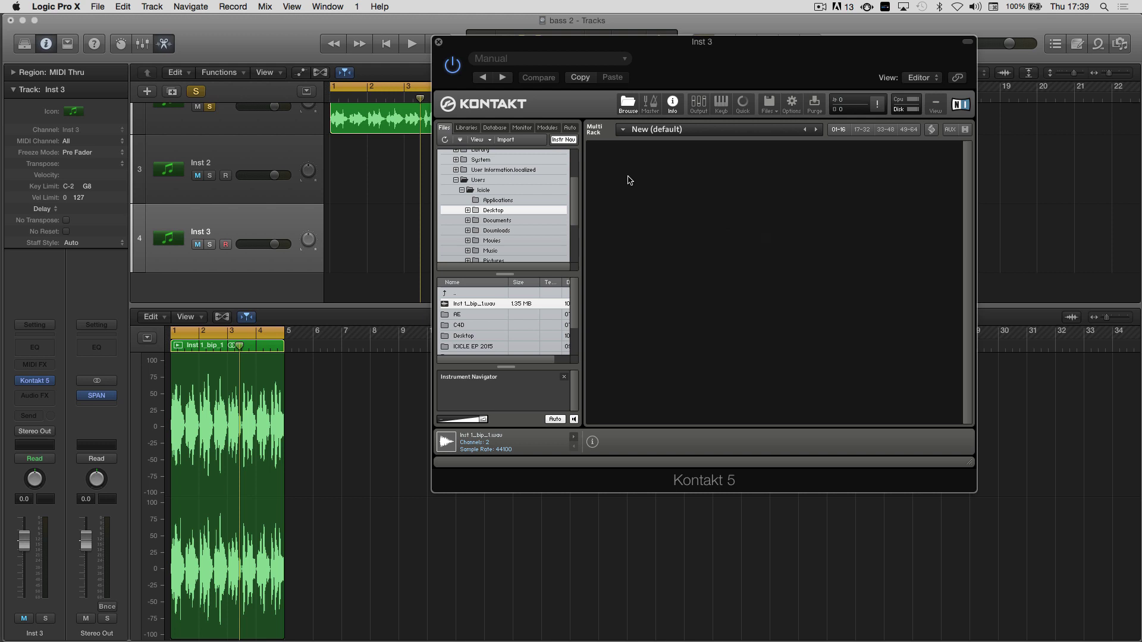
click(468, 128)
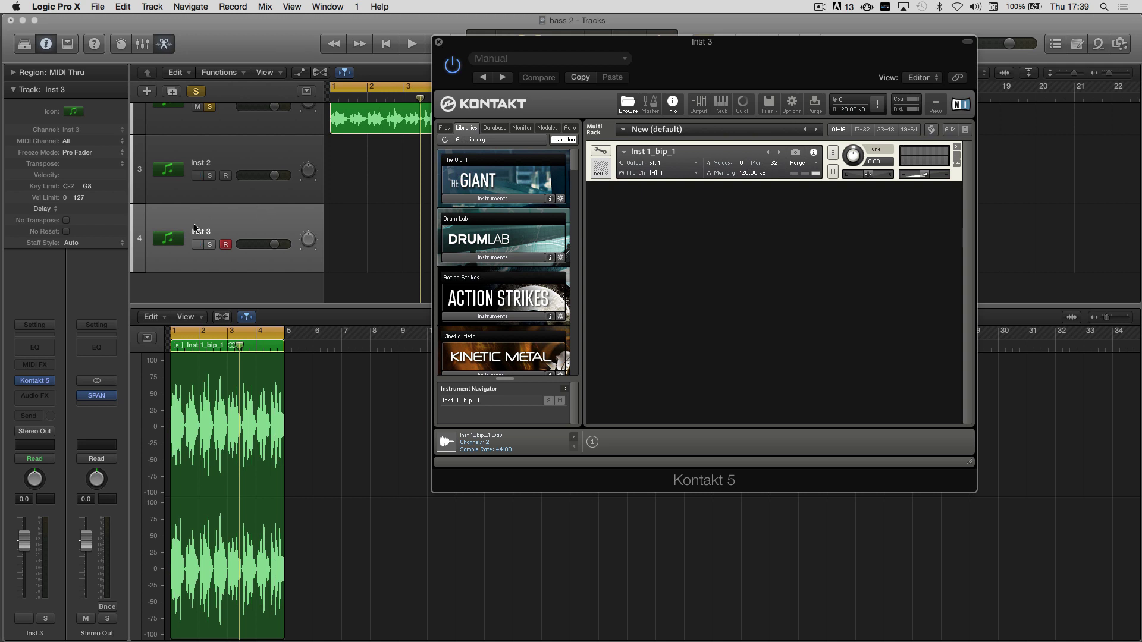
Step: Solo only the Inst 3 track and shorten the Kontakt instrument's volume envelope release to 10.2 ms
click(197, 93)
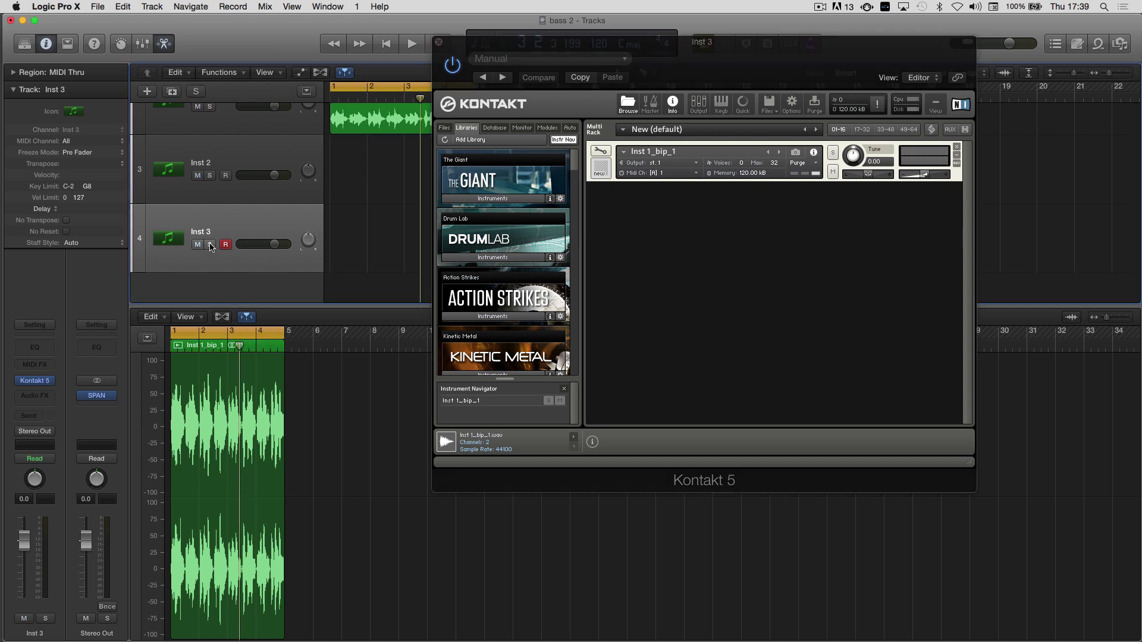
click(210, 245)
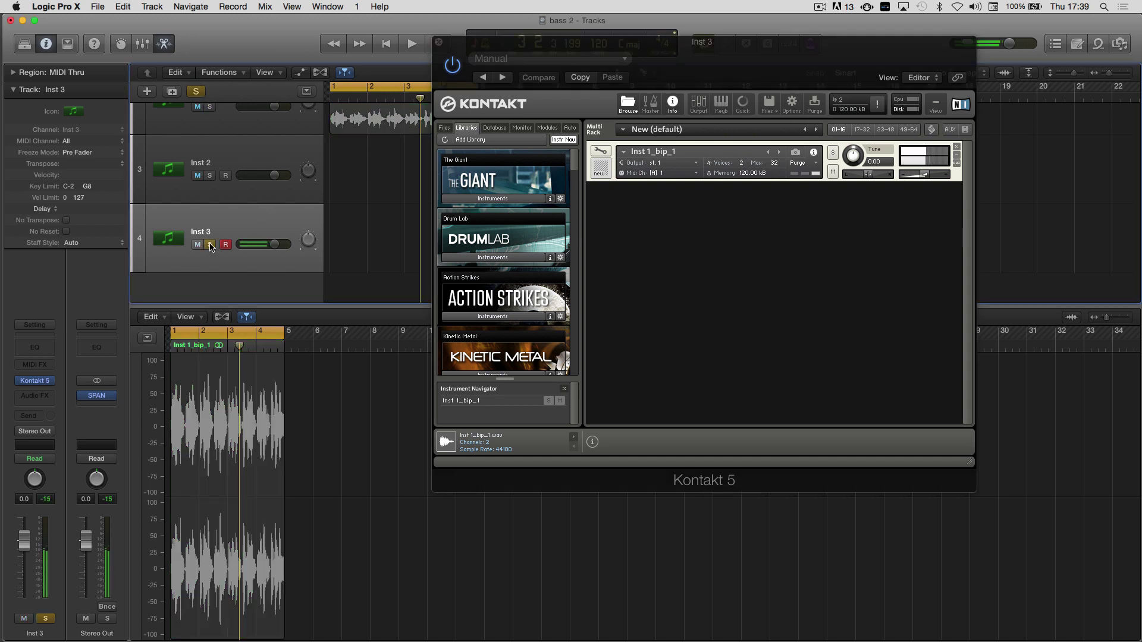
click(600, 151)
scroll(724, 256, down, 5)
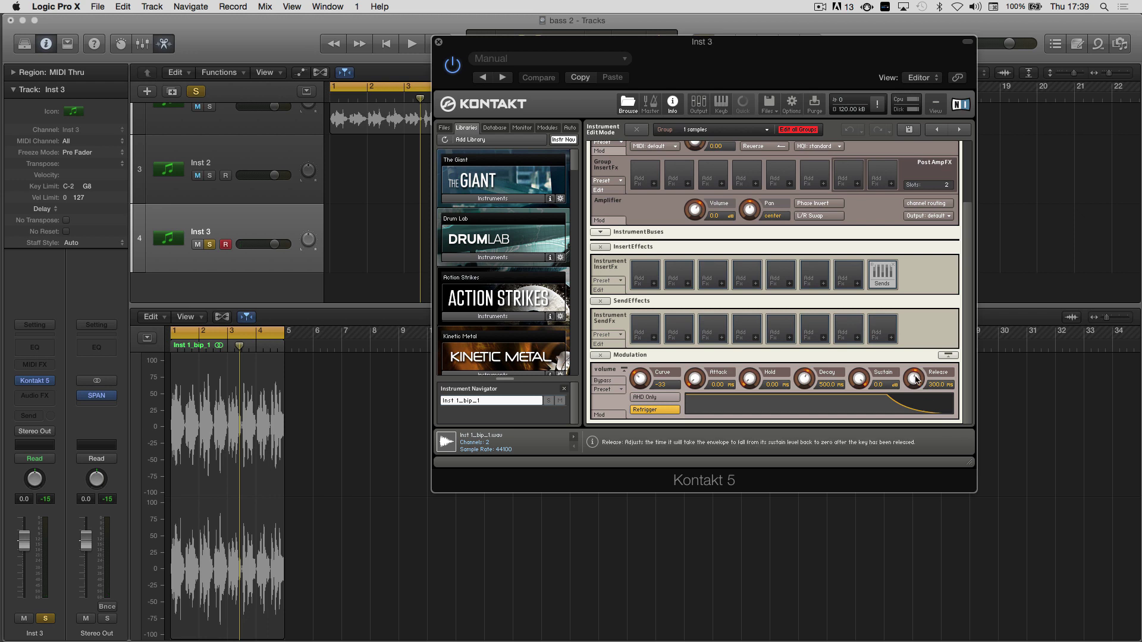
drag(915, 379, 906, 418)
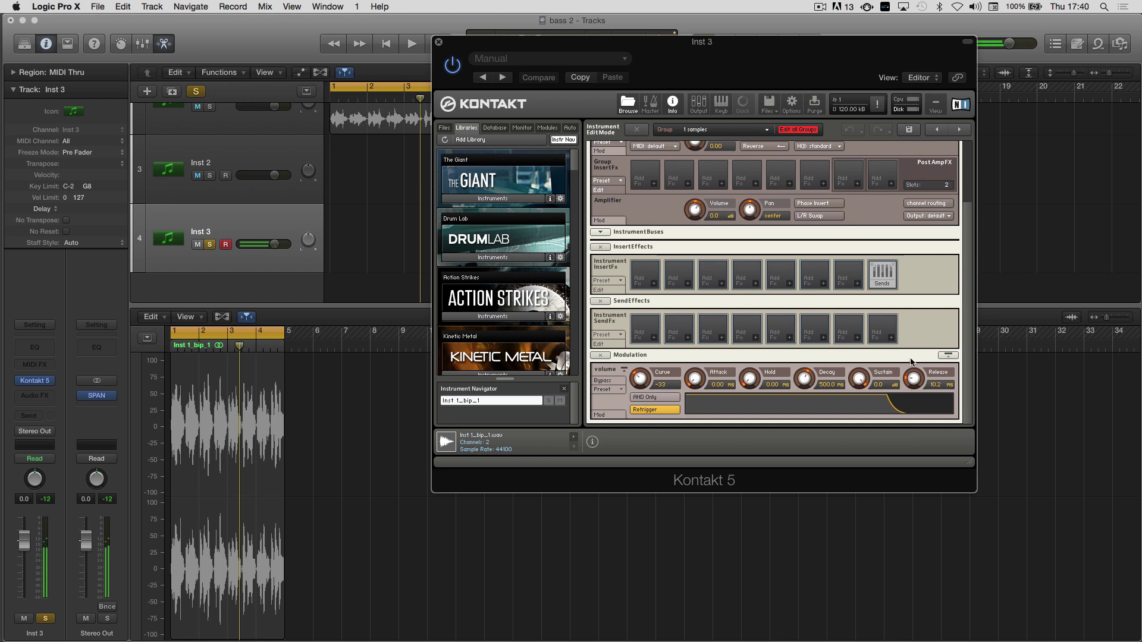
Step: Open the sample in Kontakt's Wave Editor and move its start point to 24723 and on to 65727 while auditioning
scroll(832, 315, up, 3)
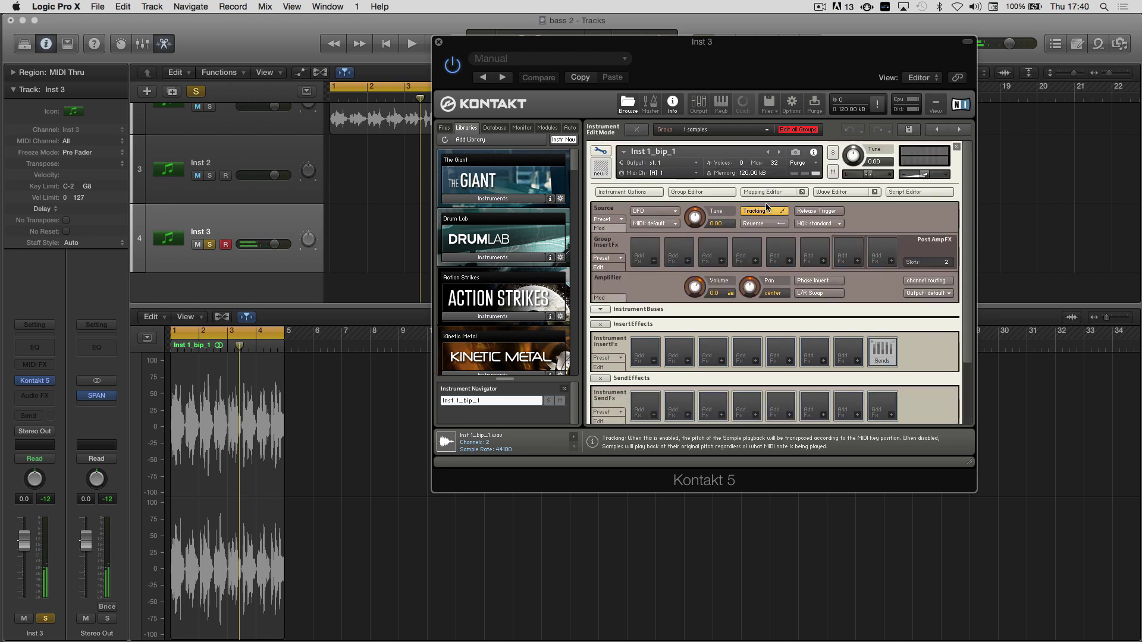
click(840, 191)
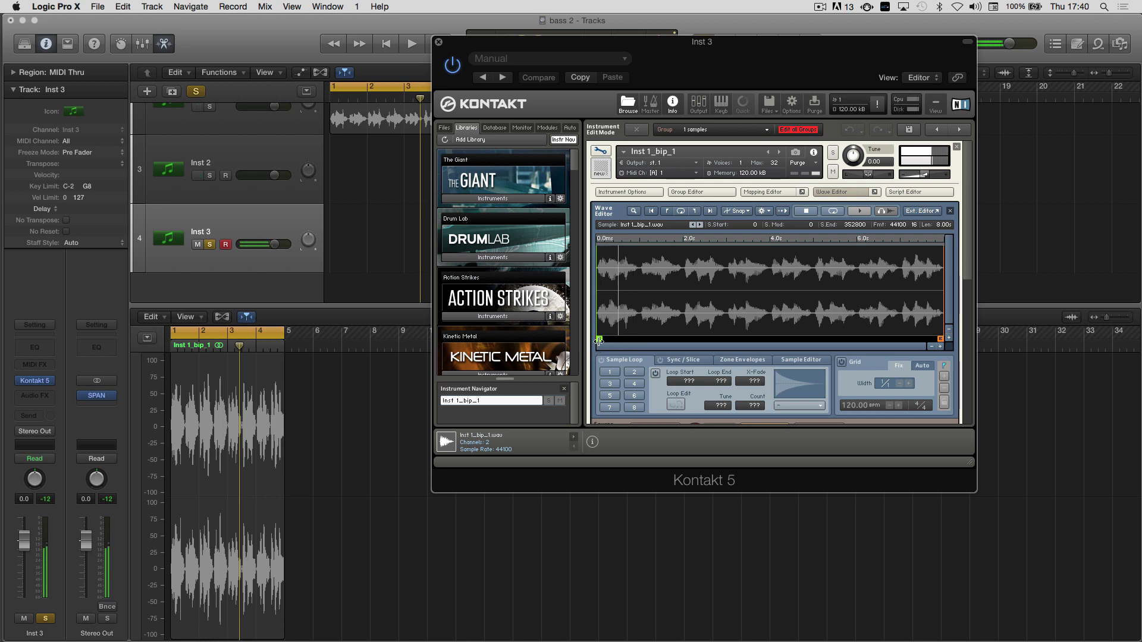
drag(605, 340, 624, 343)
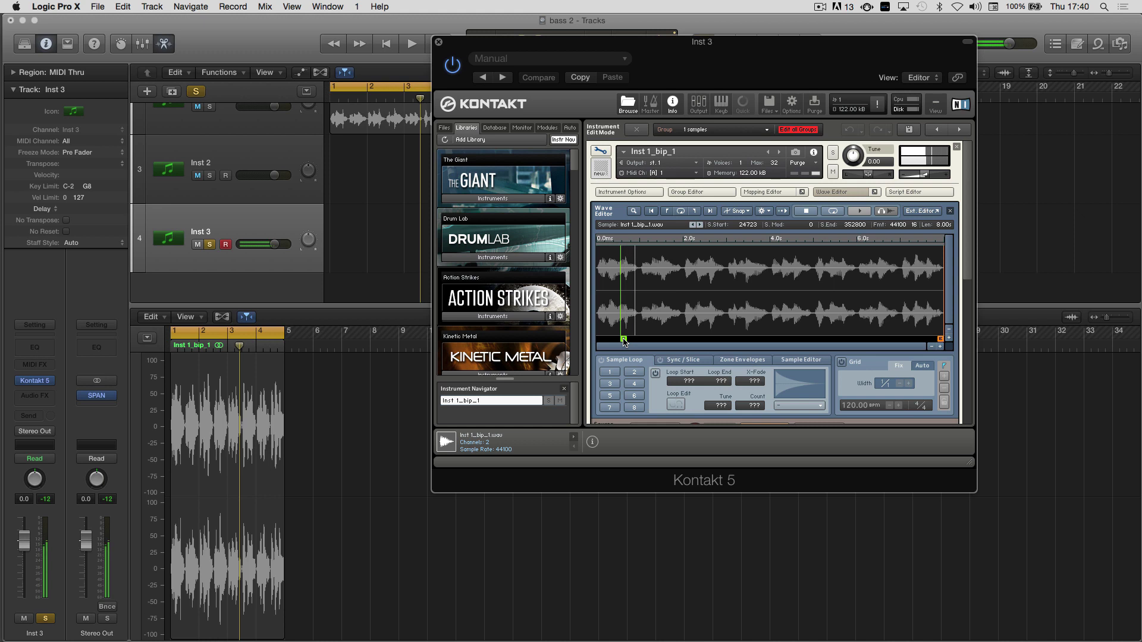
click(623, 341)
click(623, 341)
click(623, 342)
click(623, 341)
click(623, 341)
drag(623, 341, 663, 337)
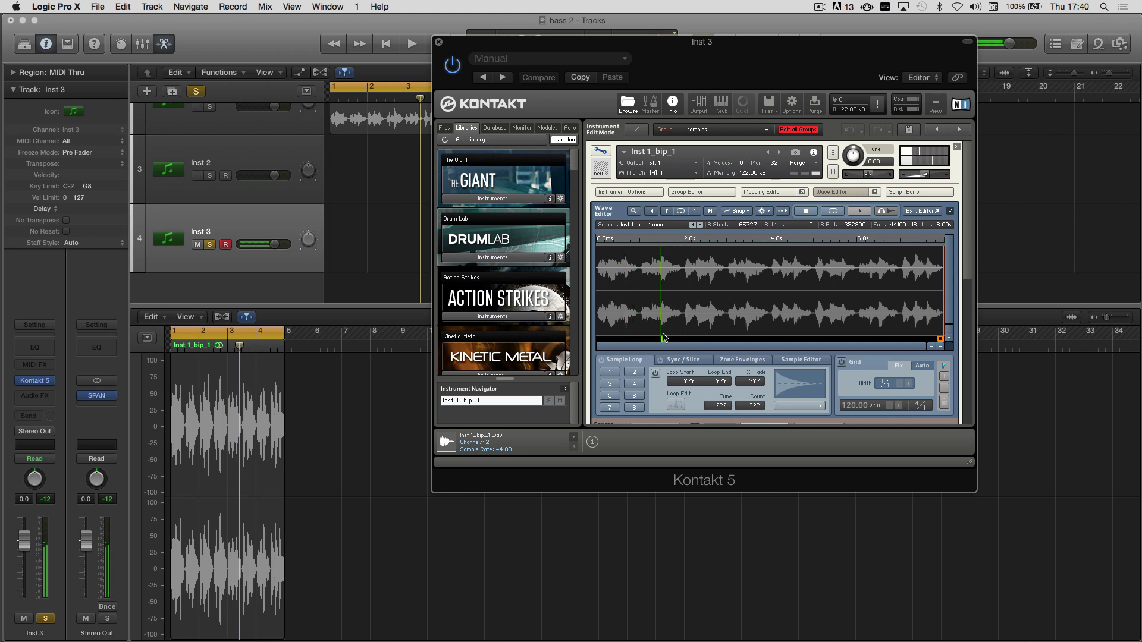
Step: Audition the sample from further start points, up to 198387, and return the start point to 0
click(663, 338)
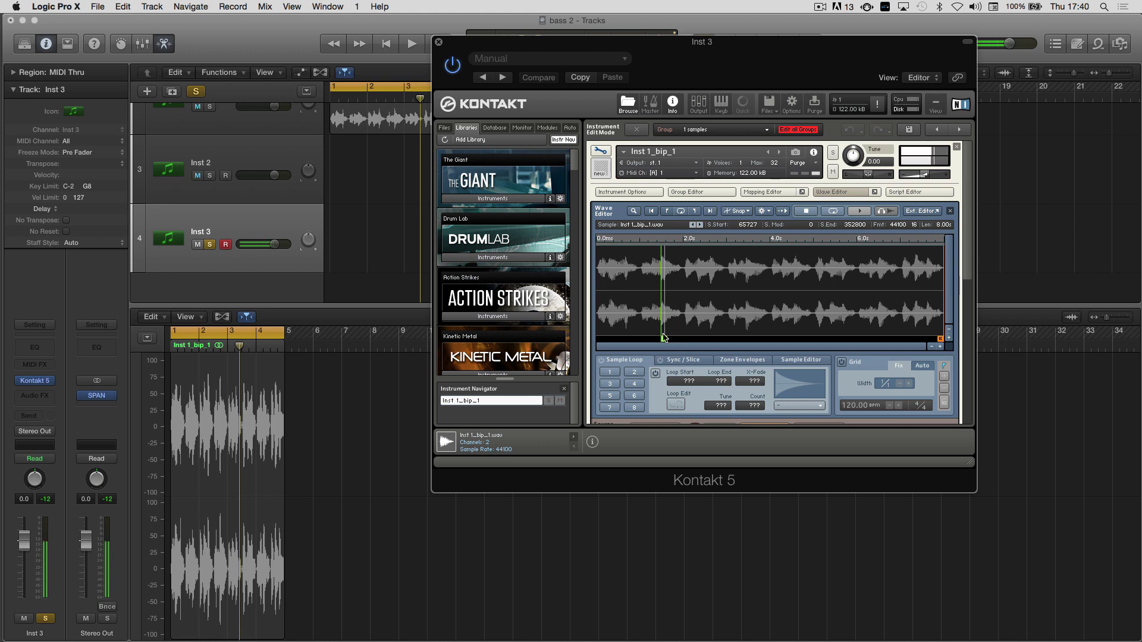
drag(664, 338, 709, 340)
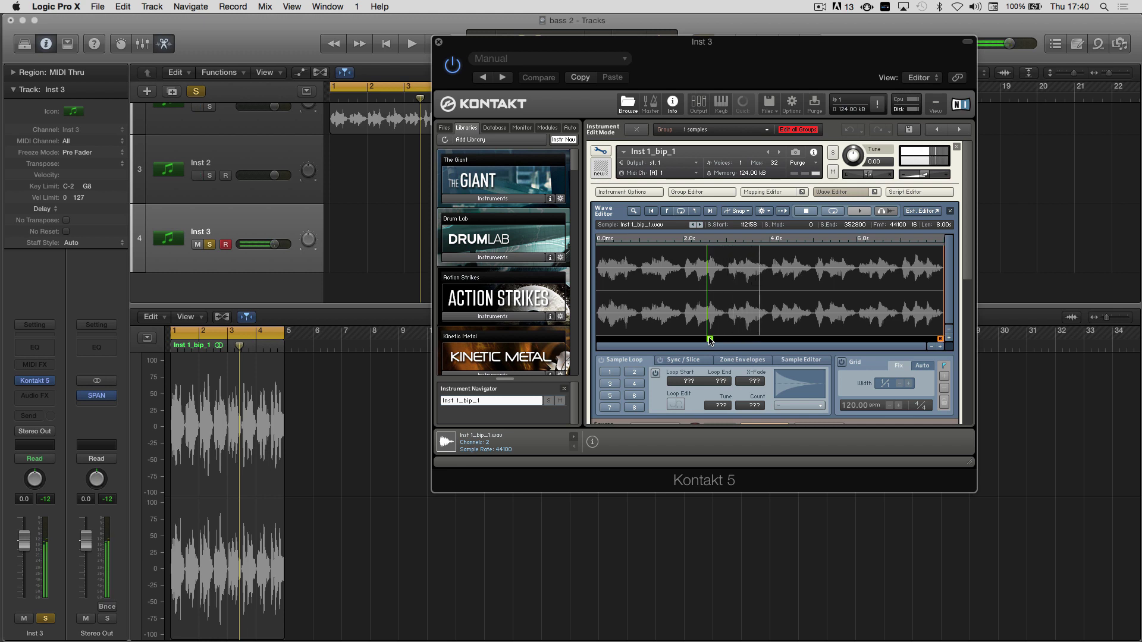
drag(710, 340, 732, 339)
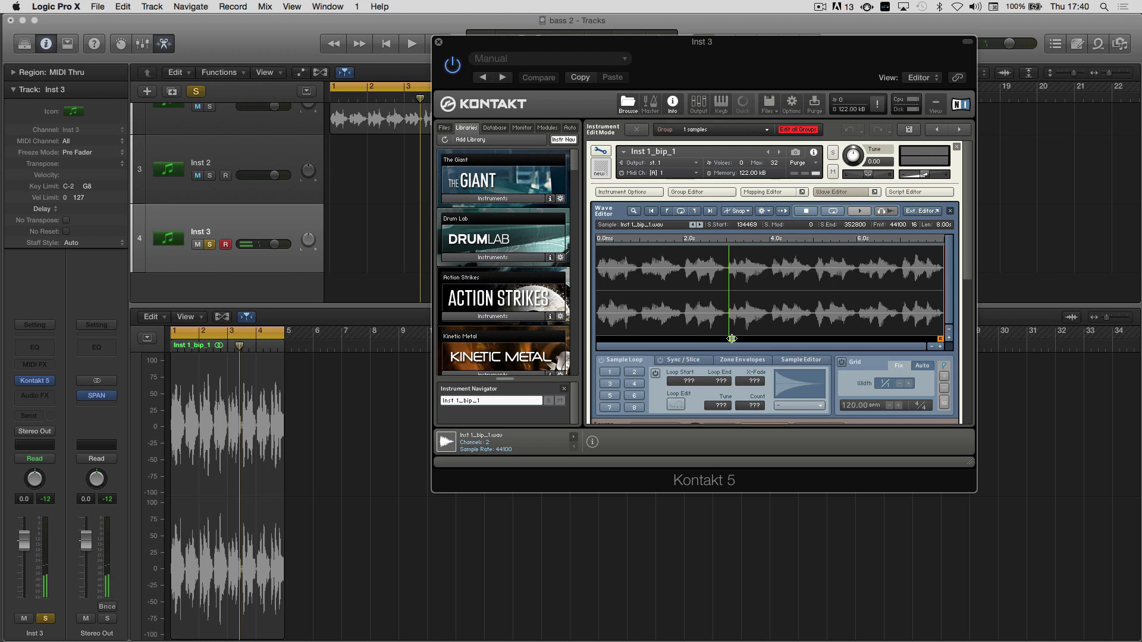
drag(731, 338, 795, 337)
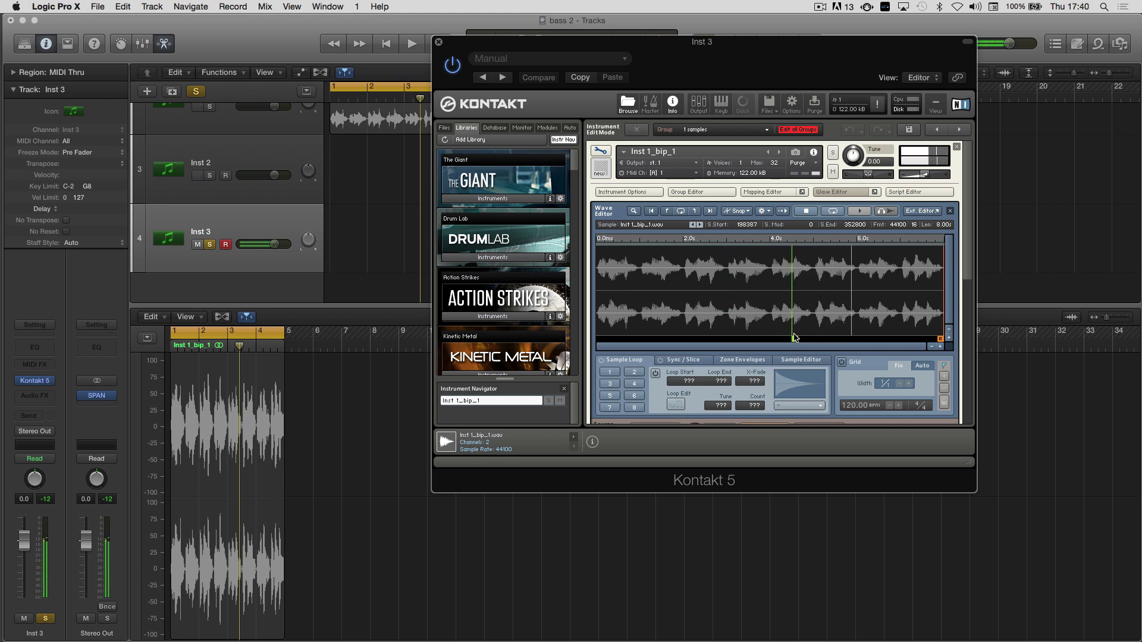
mouse_move(794, 338)
mouse_down()
mouse_move(825, 339)
mouse_move(678, 339)
mouse_move(712, 341)
mouse_up()
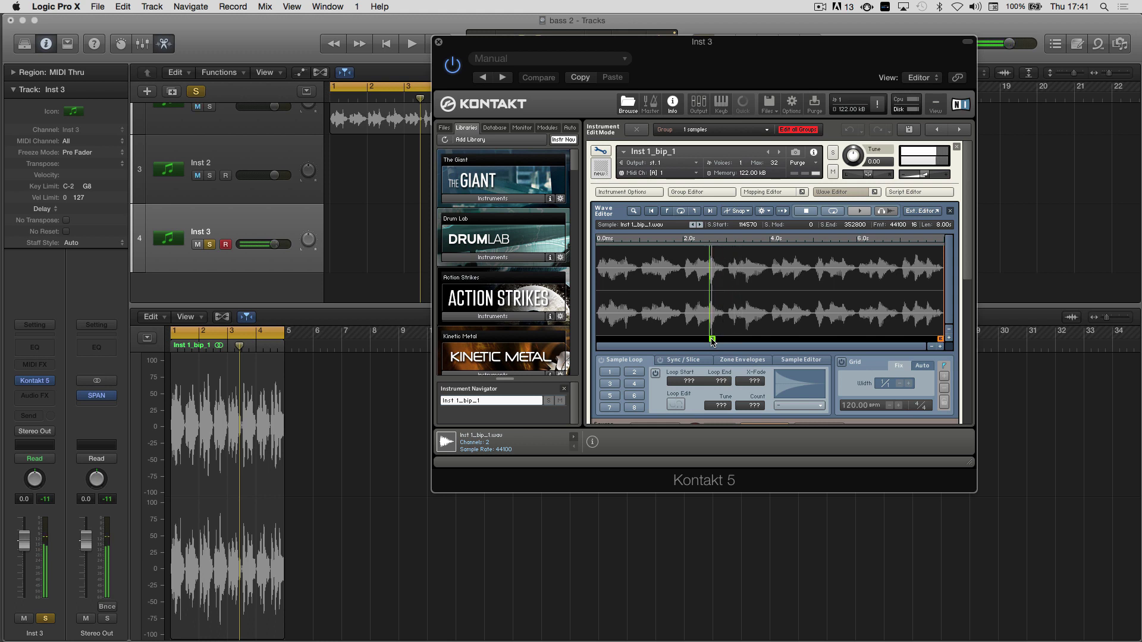
drag(710, 340, 650, 338)
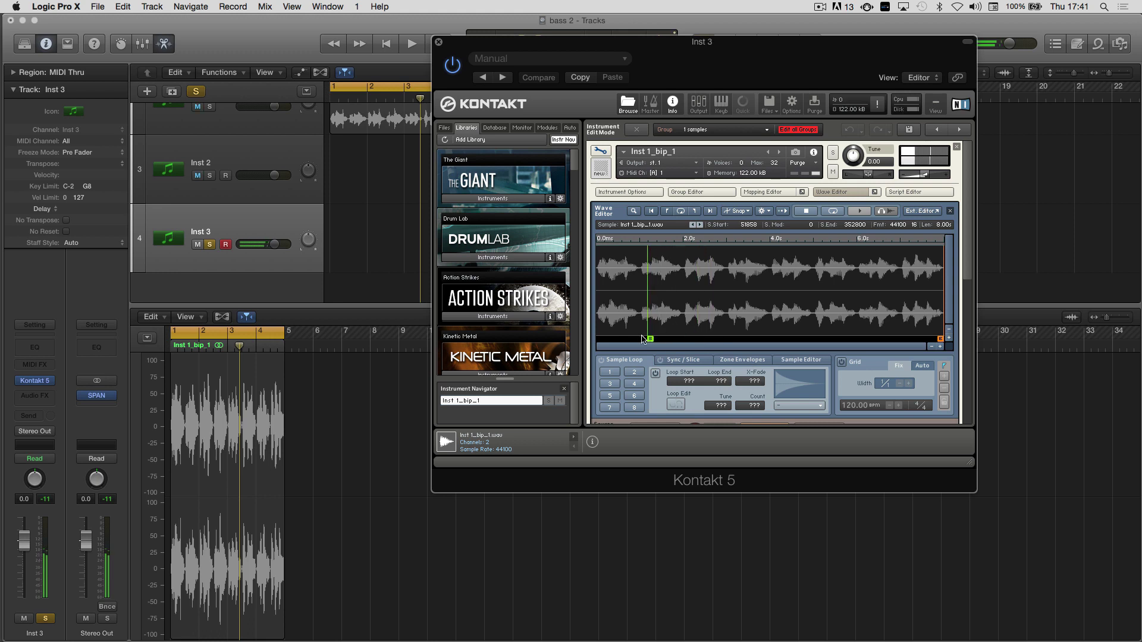
drag(650, 339, 598, 340)
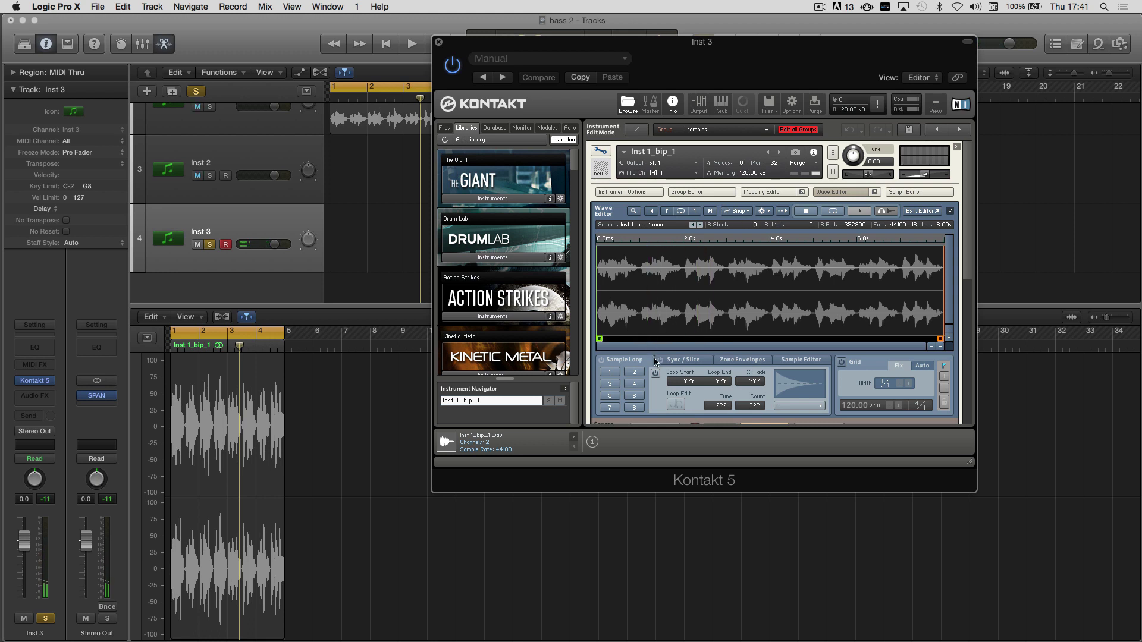
Step: Enable sample loop 1 and narrow it to the tail of the first bass hit, from 18090 to 27180
scroll(654, 362, down, 3)
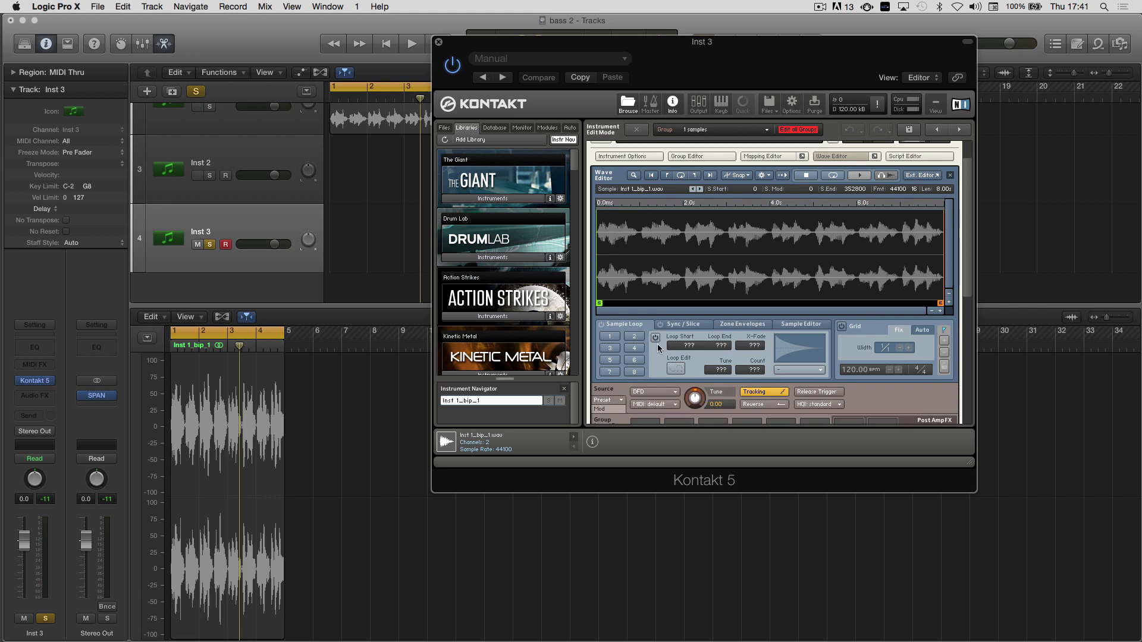
click(605, 336)
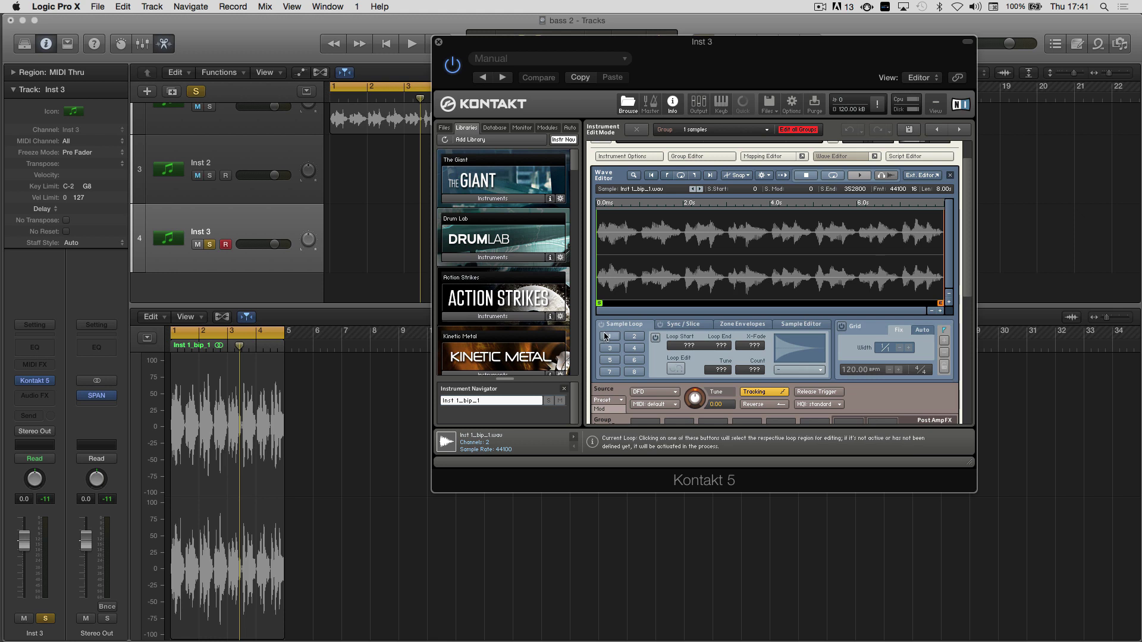
click(605, 336)
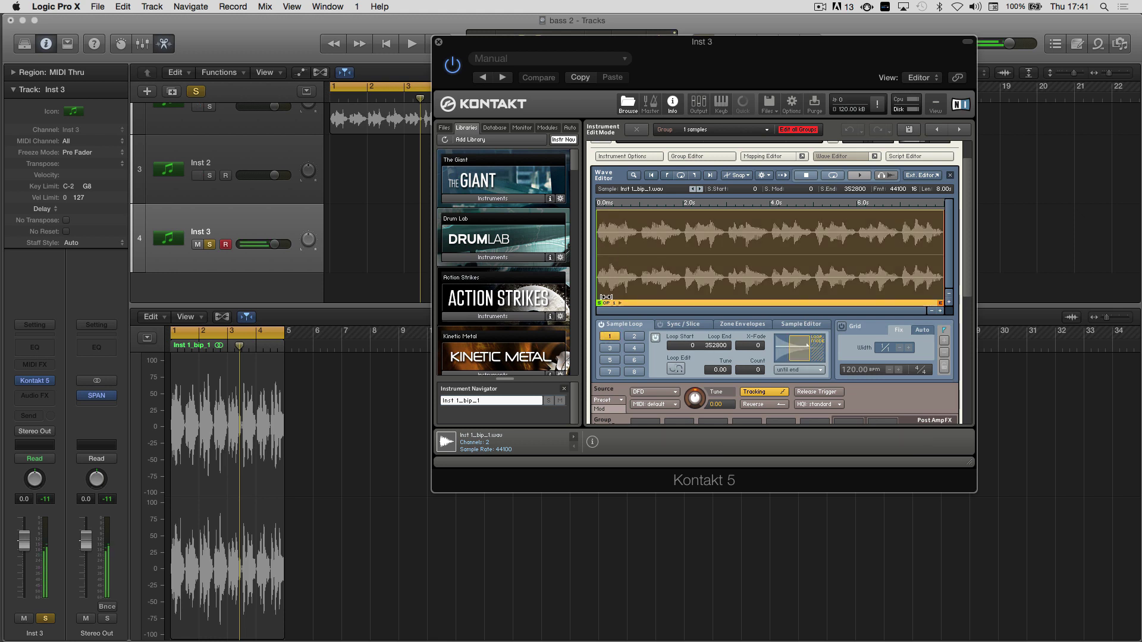
drag(597, 286, 678, 286)
drag(943, 274, 623, 281)
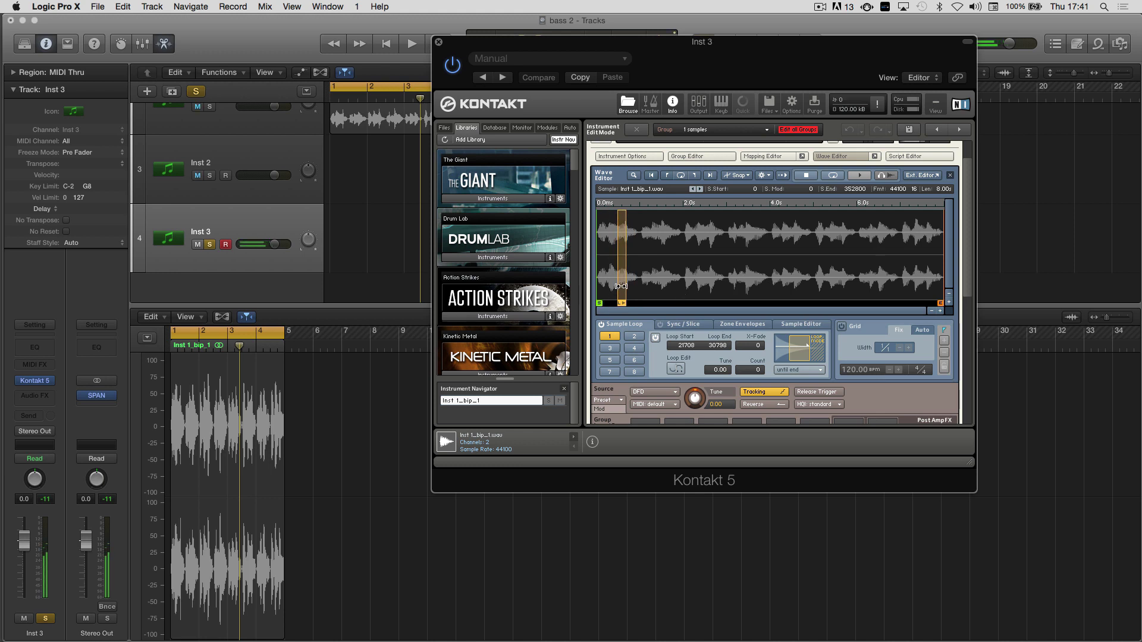
drag(621, 286, 618, 289)
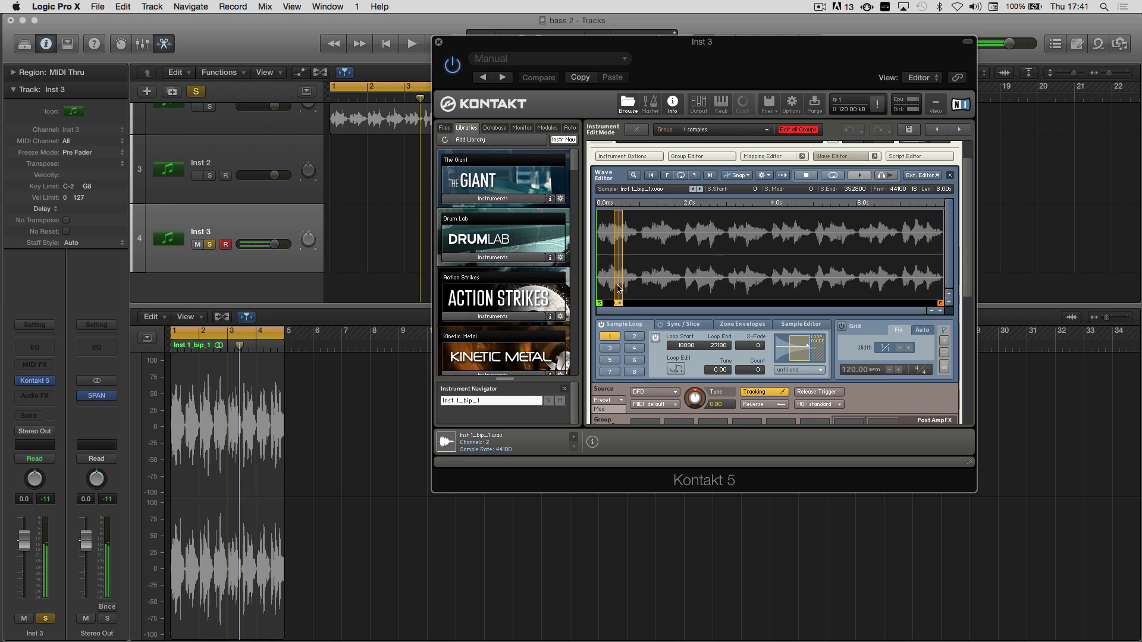
Step: Set loop 1's crossfade to 400
drag(758, 352, 754, 351)
scroll(970, 278, down, 2)
scroll(967, 262, up, 4)
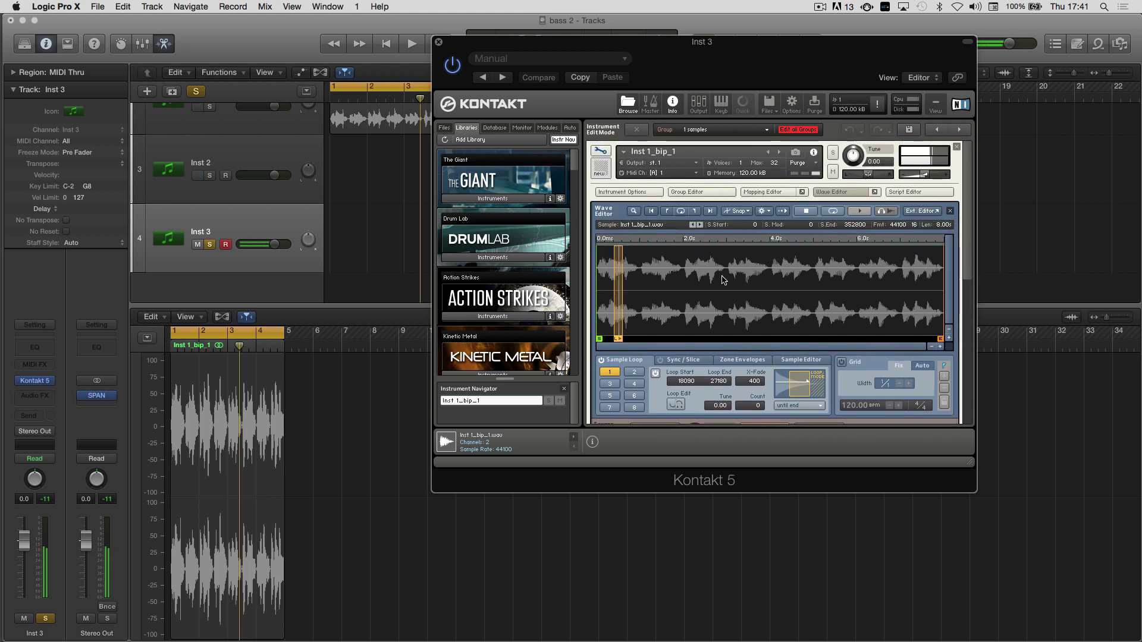
Step: Try loop 1 in the alternating "until end <->" mode and return it to "until end"
scroll(756, 365, down, 3)
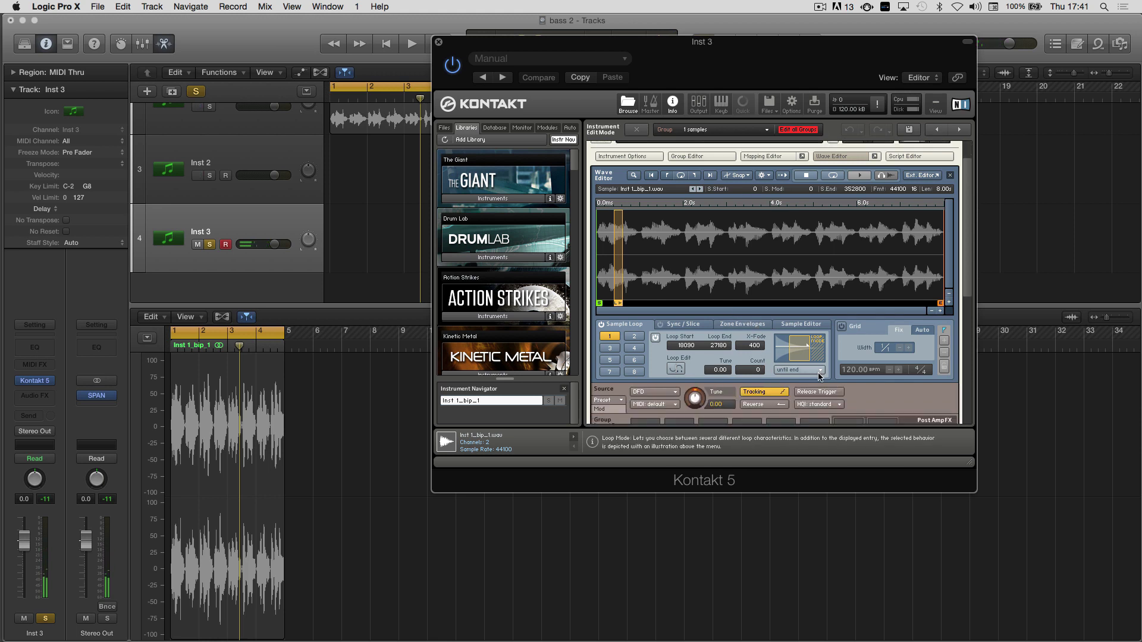
click(818, 371)
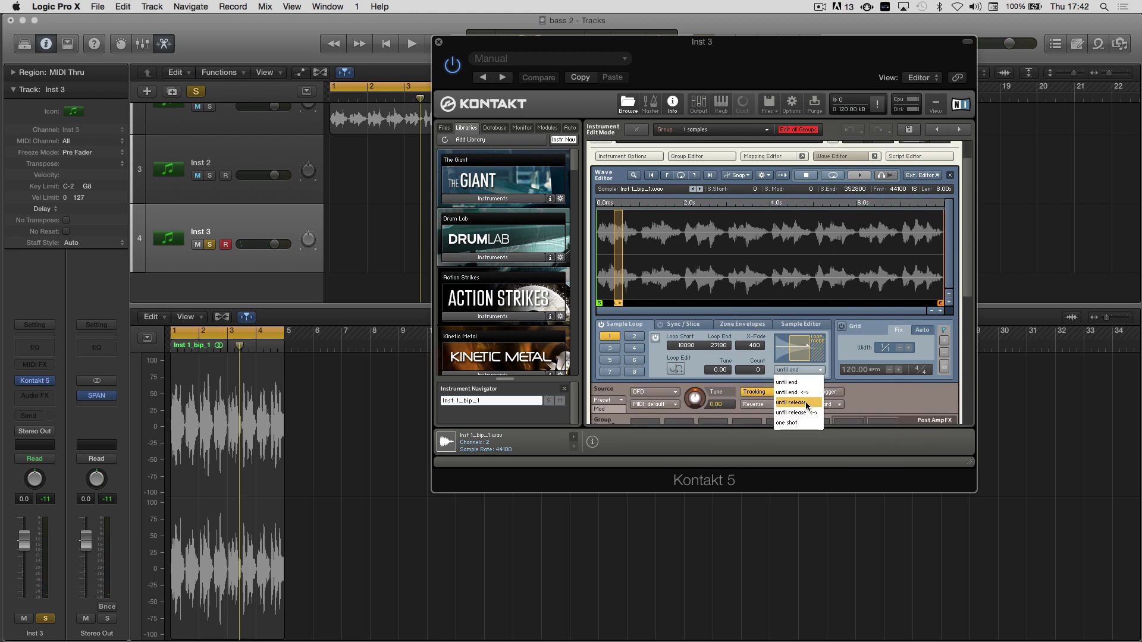
click(806, 393)
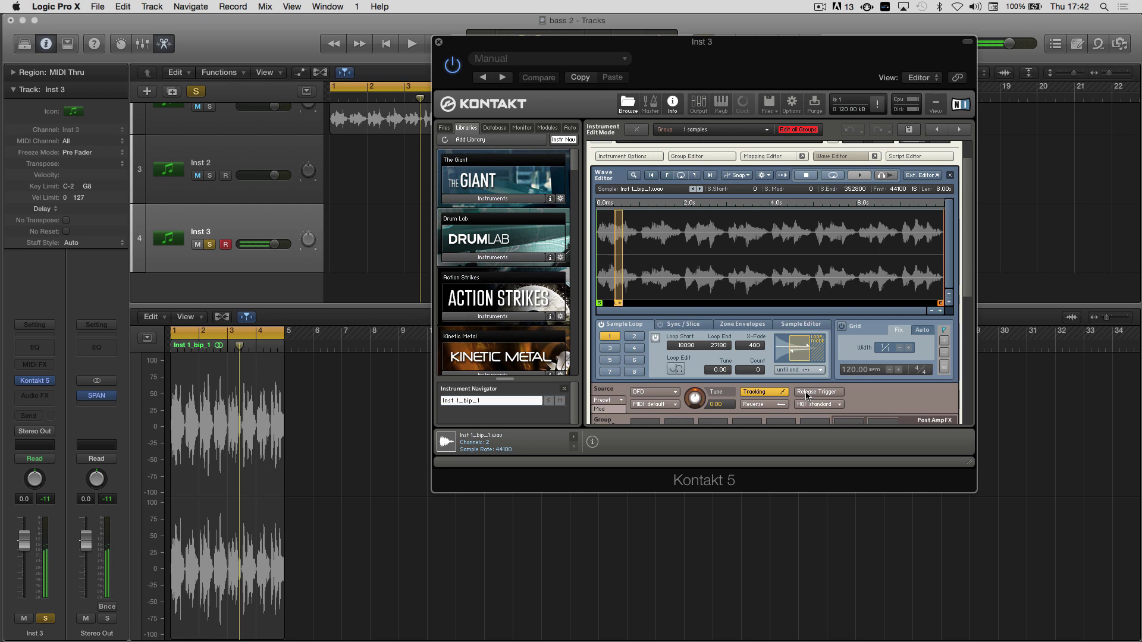
click(806, 368)
click(795, 385)
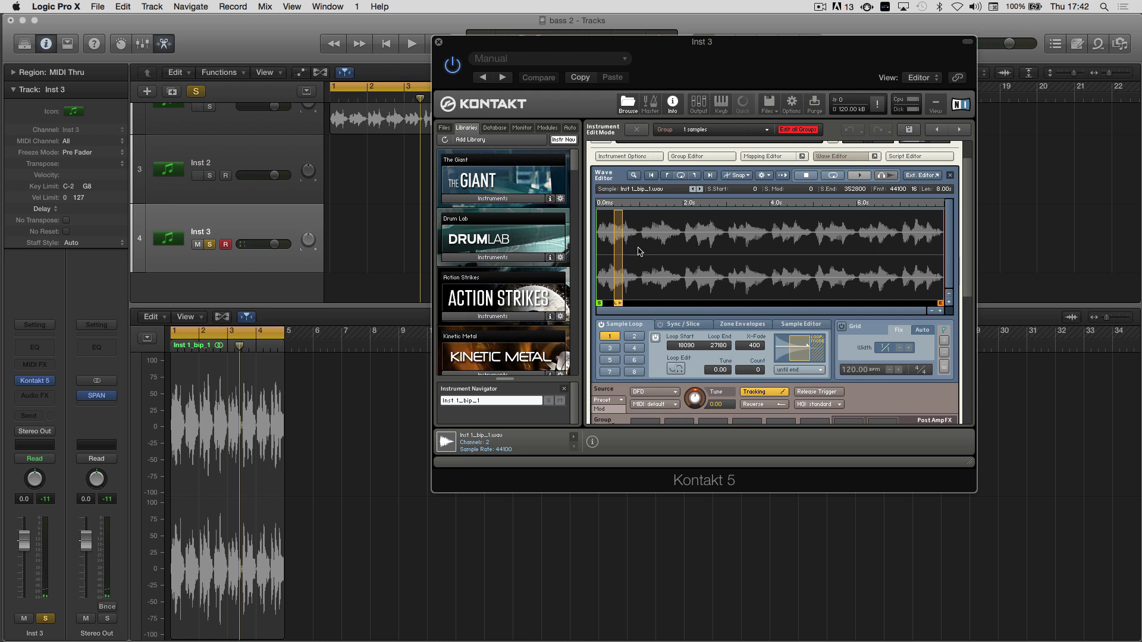
Step: Try a second sample loop from 42810 to 51858, switch it off and reselect loop 1
drag(639, 251, 648, 251)
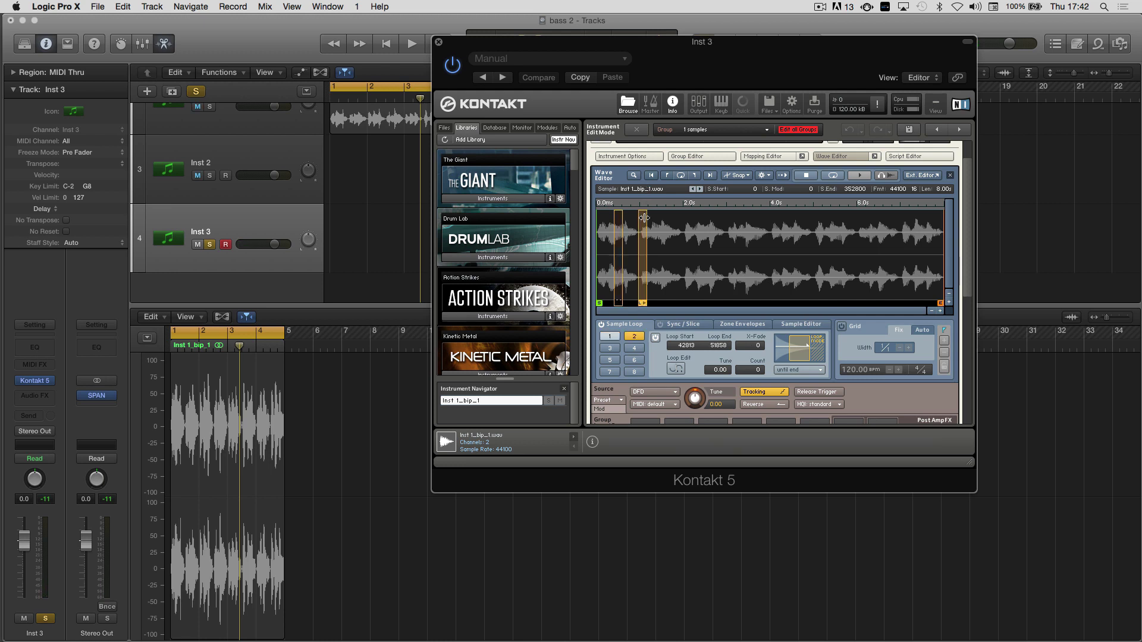
click(655, 338)
click(608, 336)
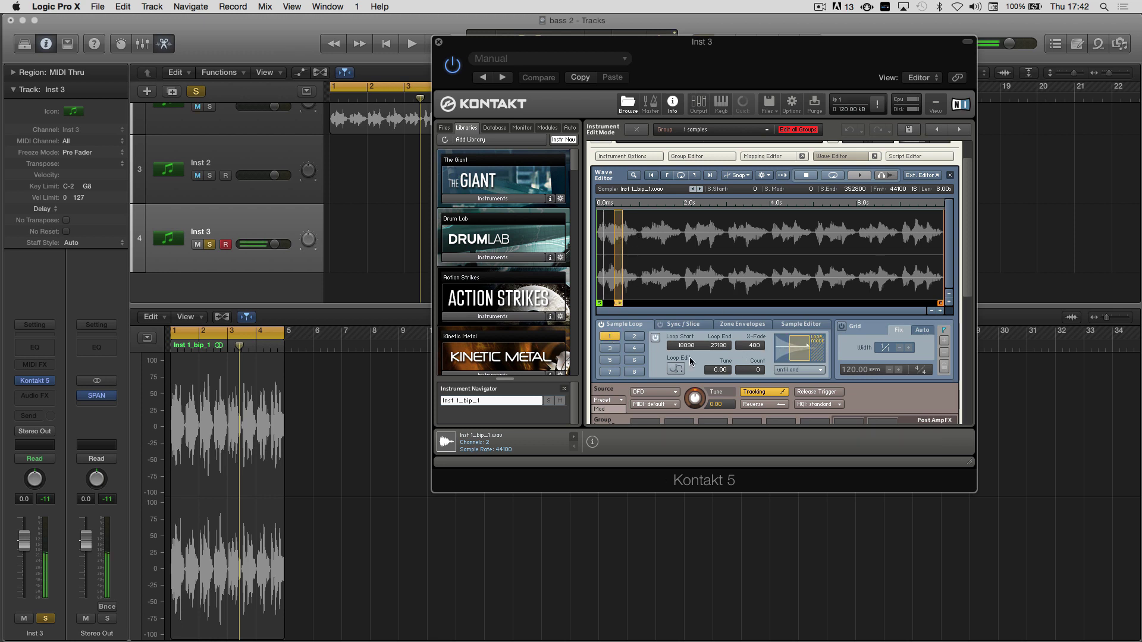
Step: Set loop 1's repeat count to 3
mouse_move(760, 370)
drag(760, 371, 761, 365)
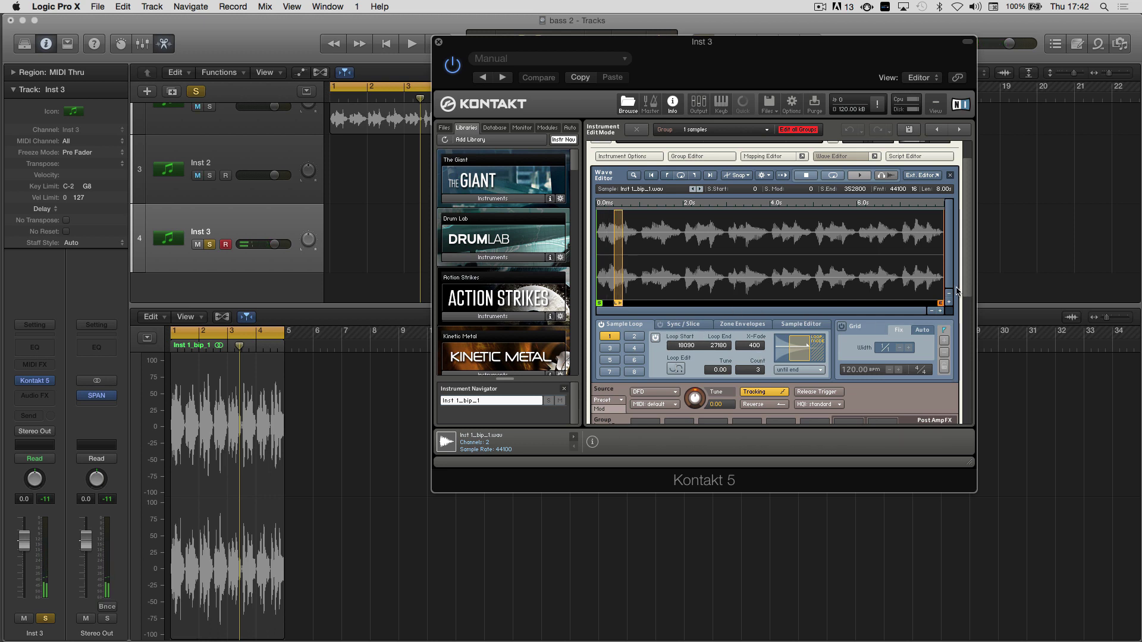
drag(969, 277, 947, 370)
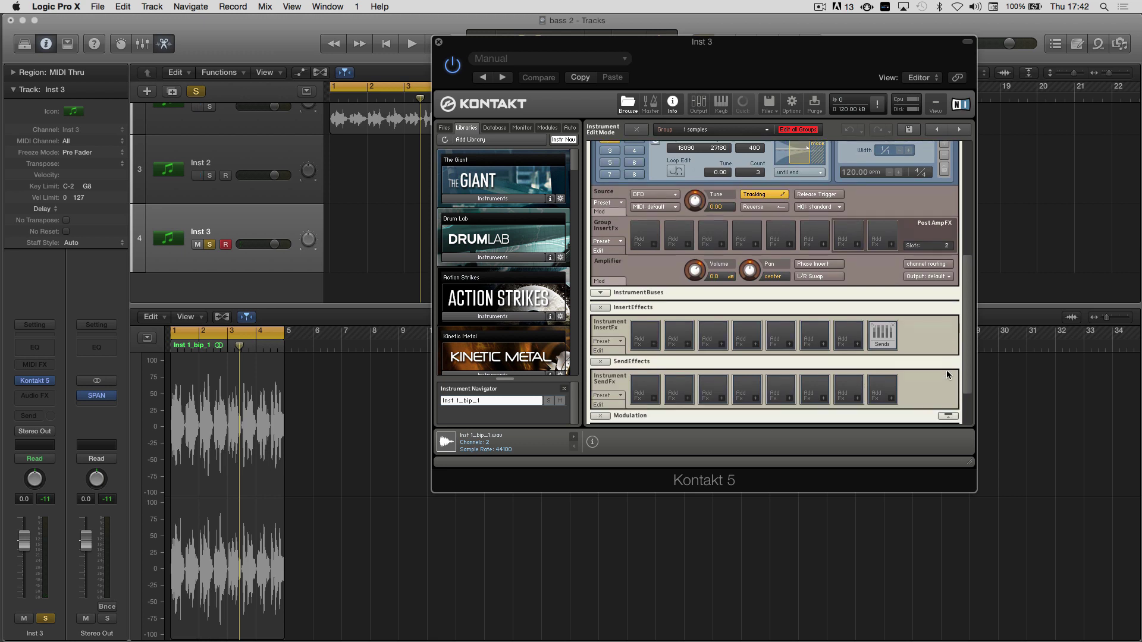
scroll(950, 355, down, 5)
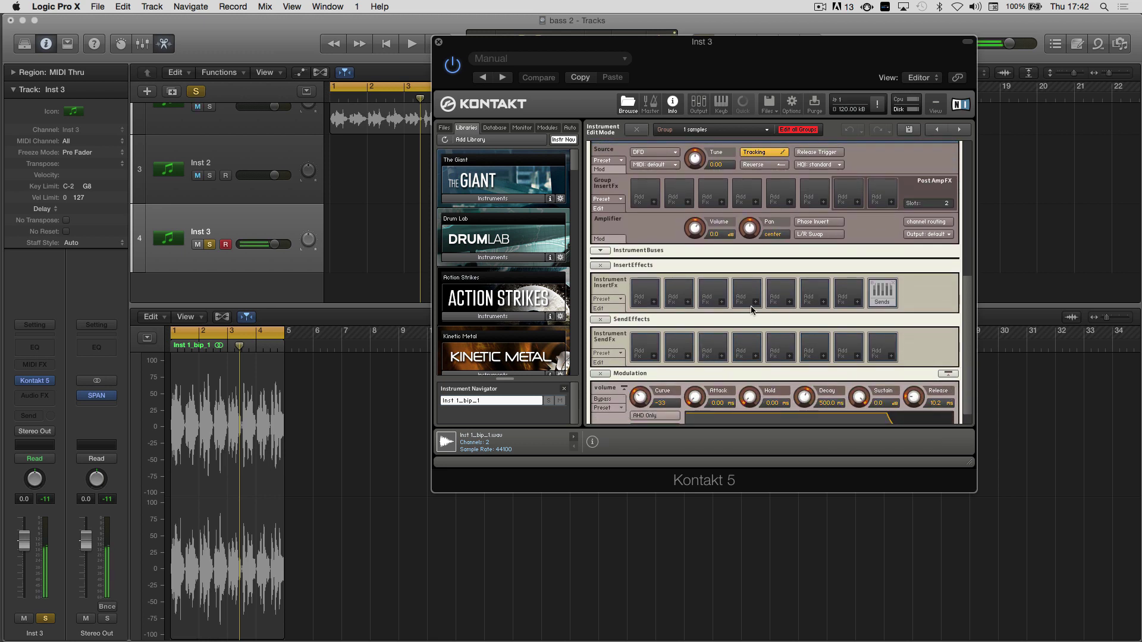
drag(971, 311, 959, 178)
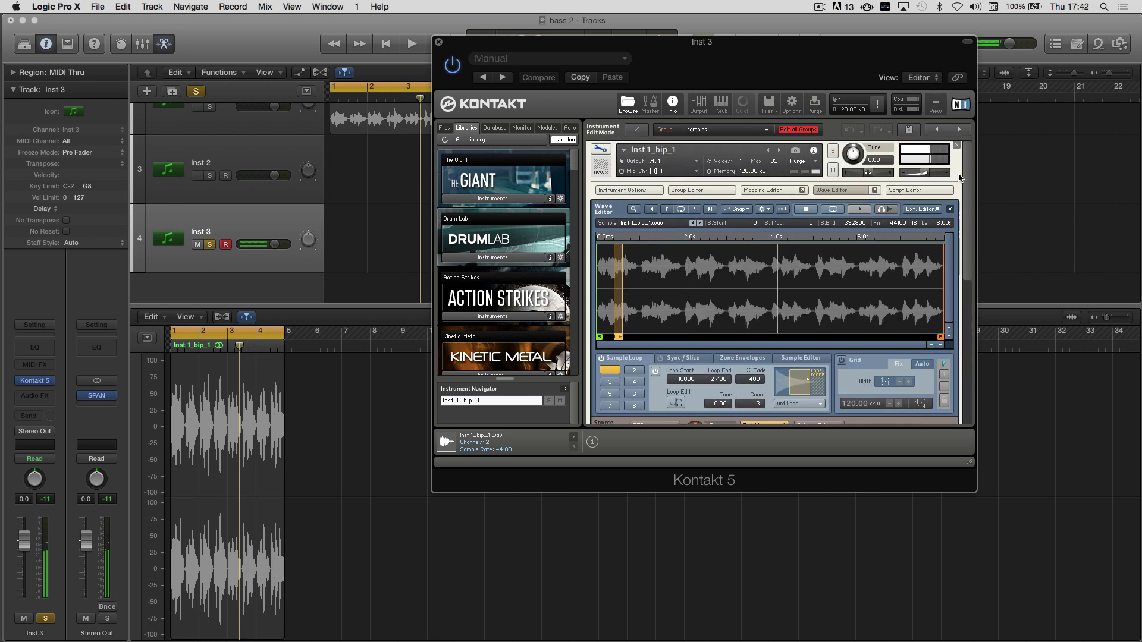